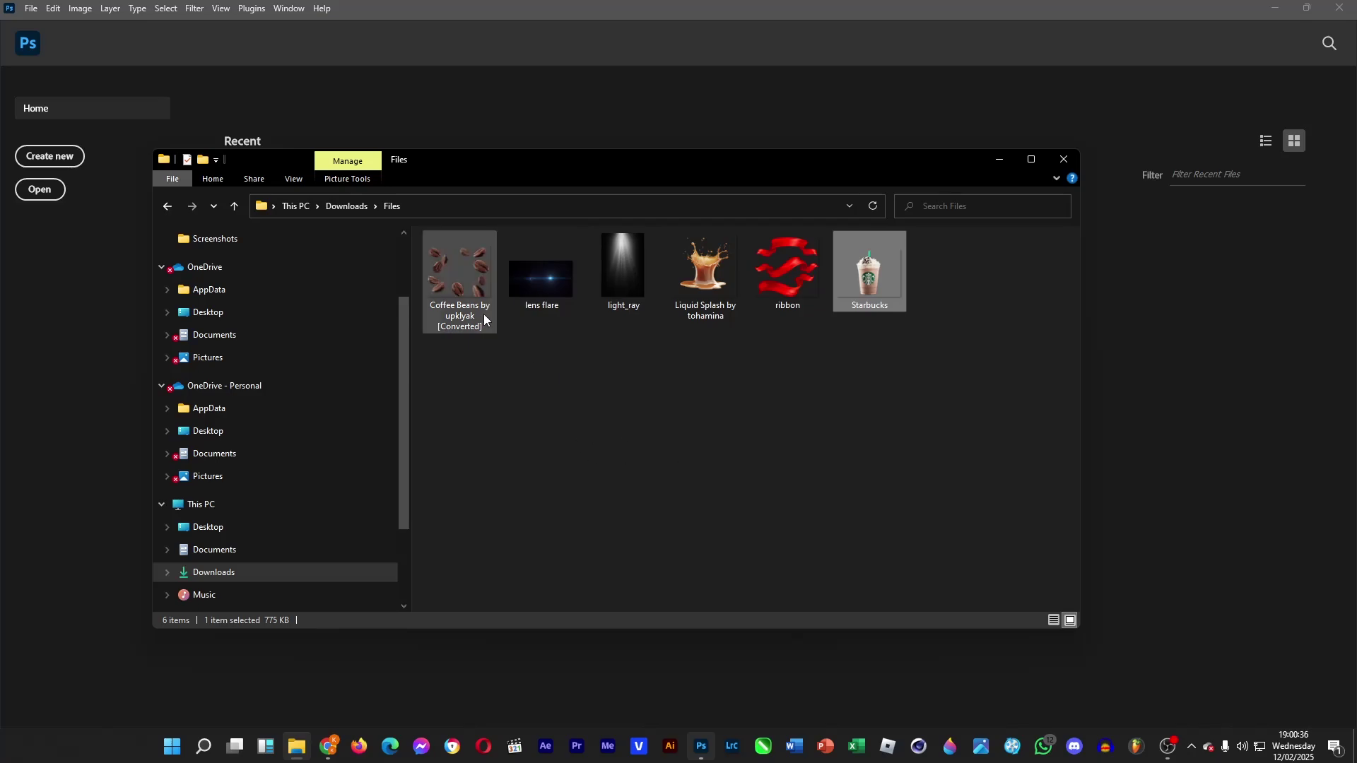
- Open the Starbucks cup image from the Files folder as a new document in Photoshop
{"action": "left_click_drag", "start_coordinate": [870, 272], "coordinate": [1154, 497]}
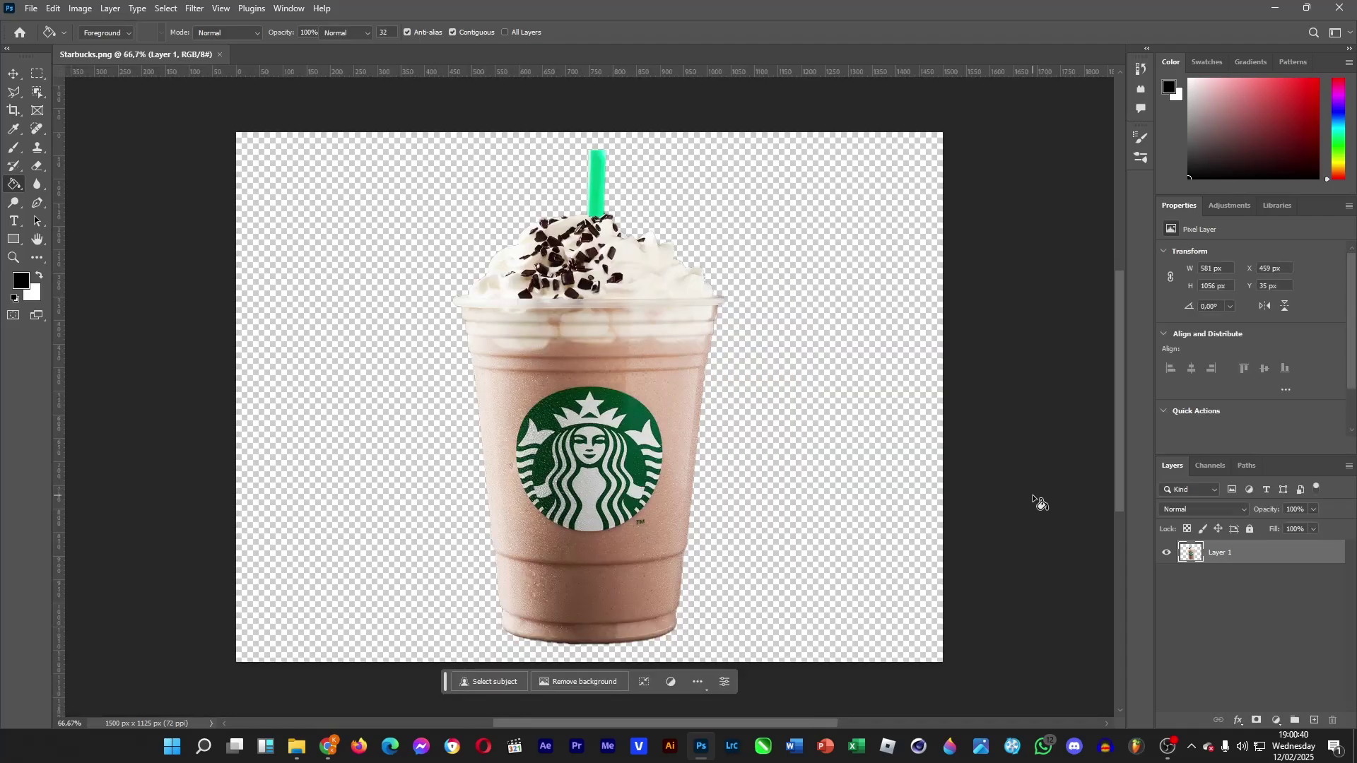
{"action": "left_click", "coordinate": [37, 75]}
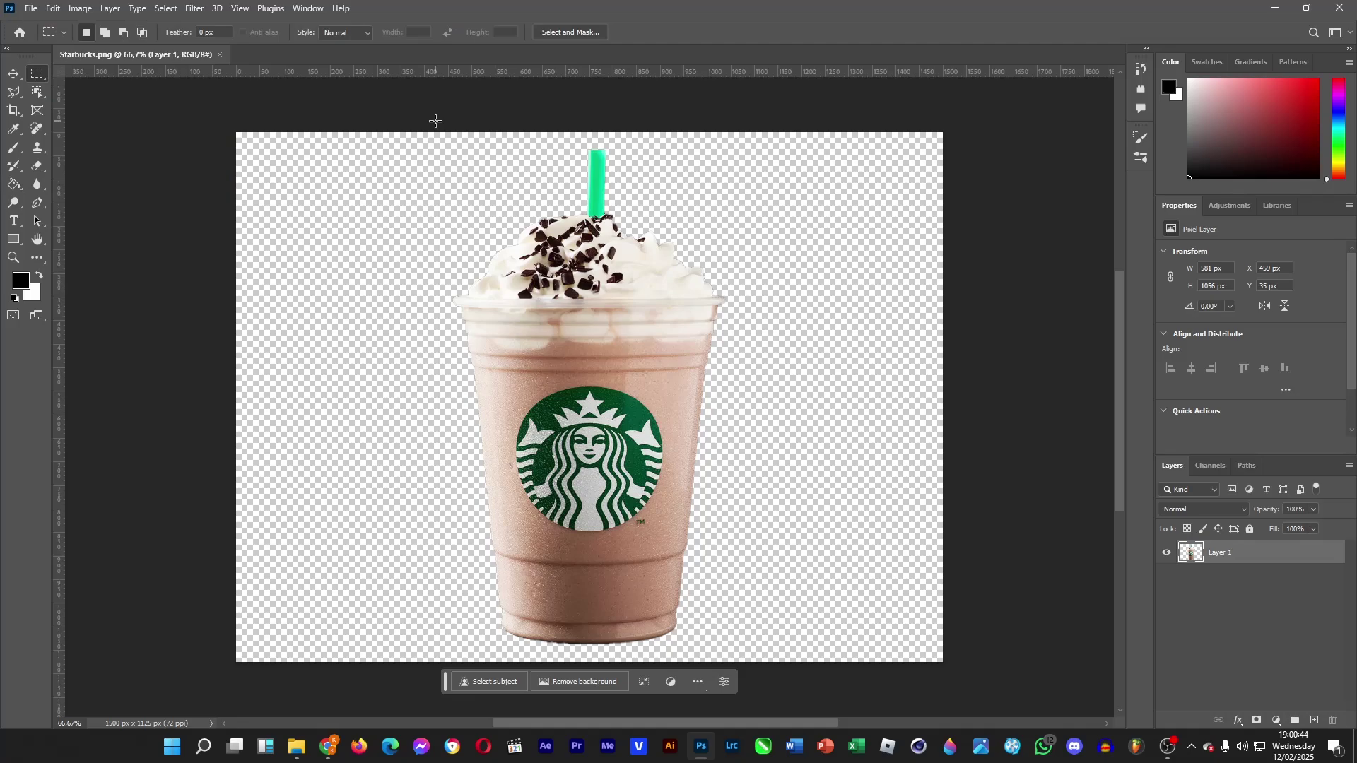
{"action": "left_click_drag", "start_coordinate": [436, 121], "coordinate": [765, 682]}
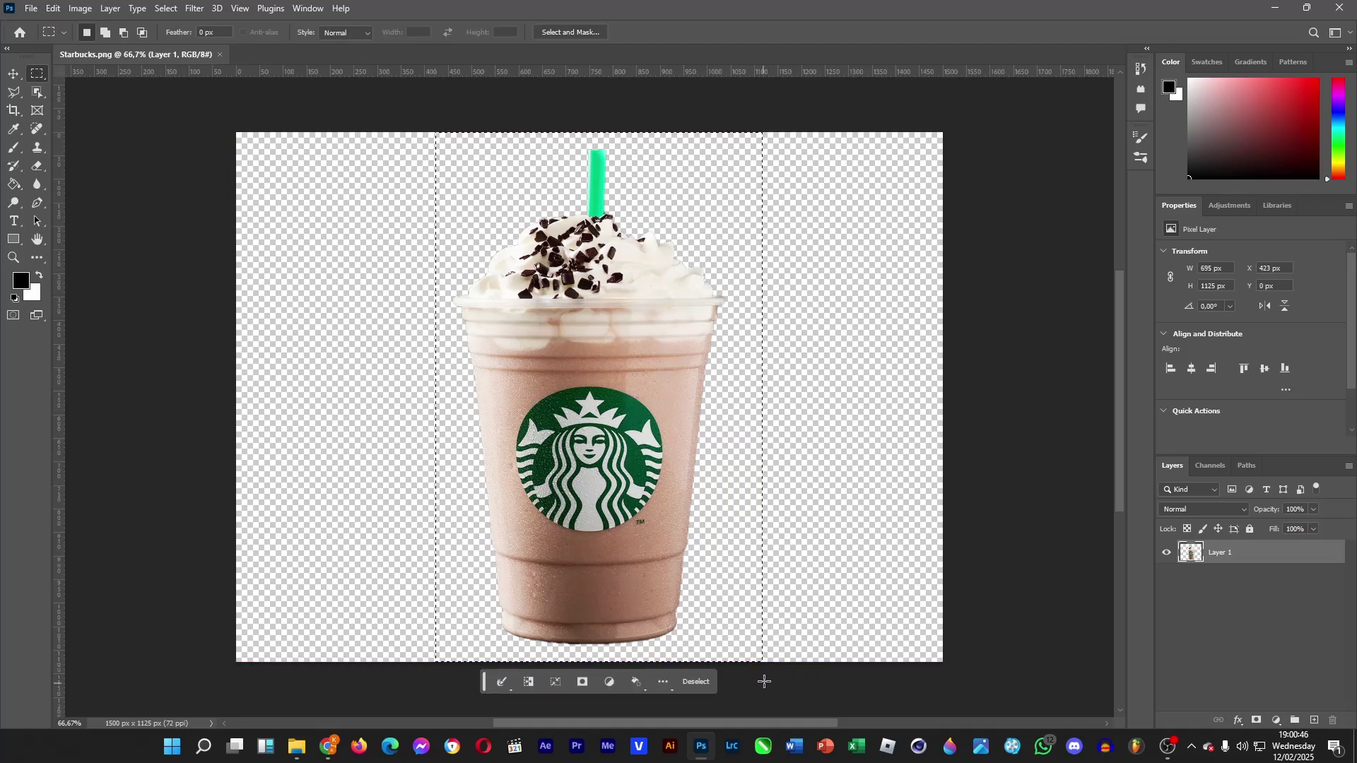
{"action": "left_click", "coordinate": [13, 75]}
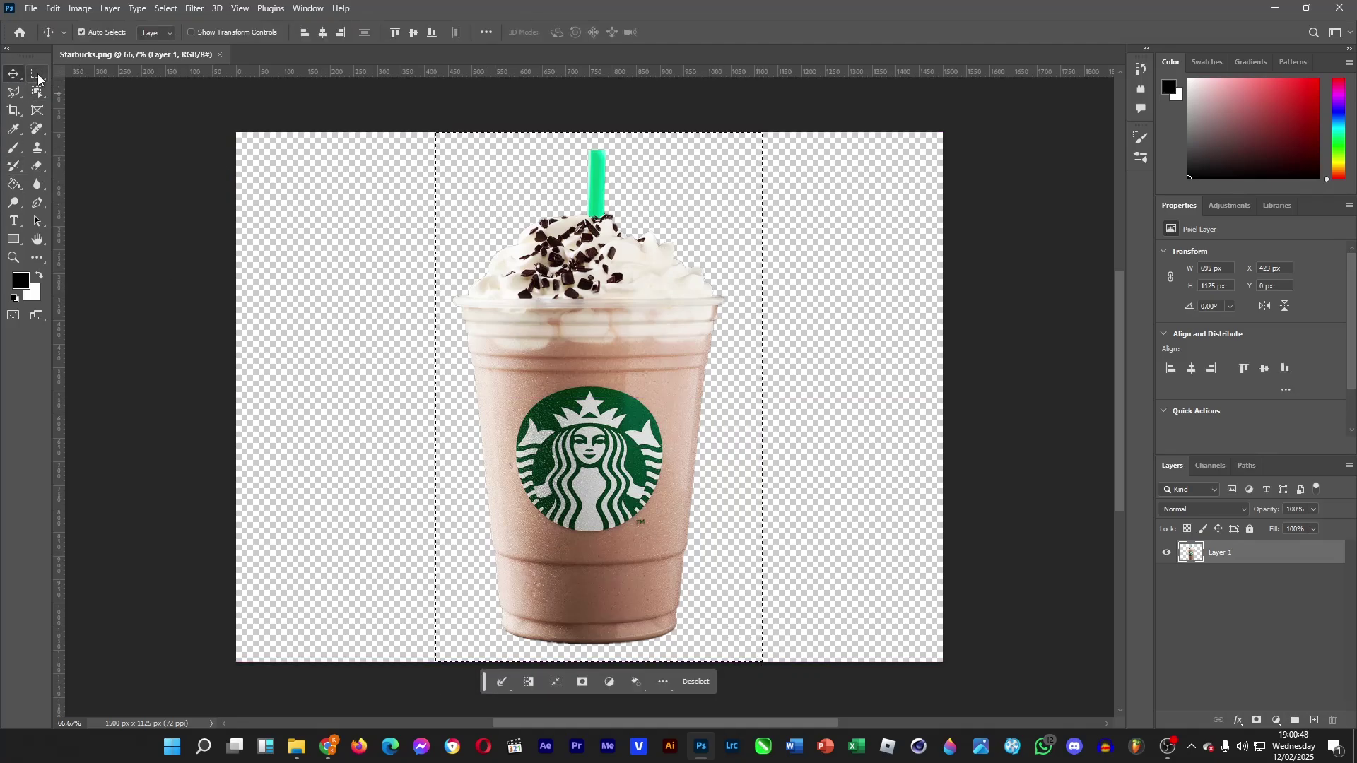
{"action": "left_click", "coordinate": [38, 76]}
{"action": "left_click", "coordinate": [238, 132]}
- Scale the cup to about 79% and tilt it about 13° clockwise near the centre of the canvas
{"action": "key", "text": "ctrl+t"}
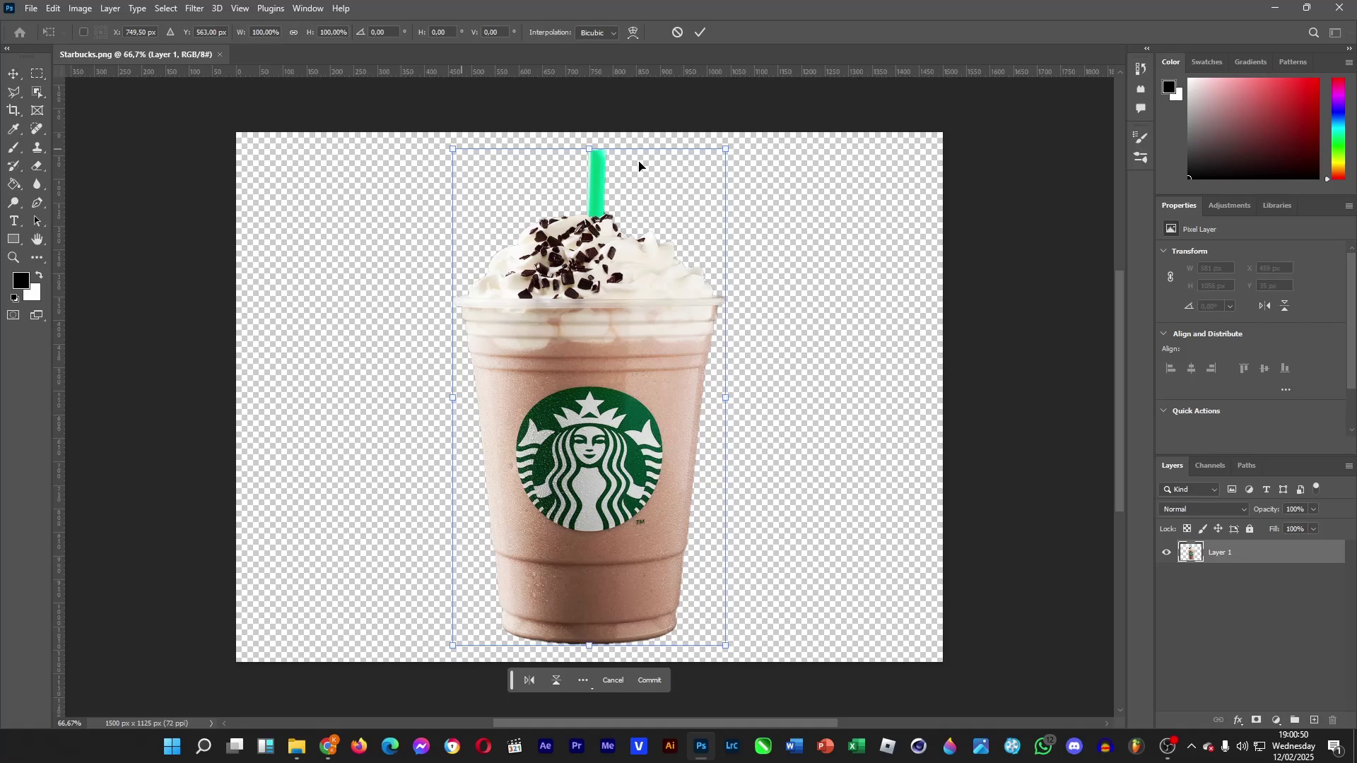
{"action": "left_click_drag", "start_coordinate": [735, 146], "coordinate": [644, 234]}
{"action": "left_click_drag", "start_coordinate": [581, 464], "coordinate": [609, 408]}
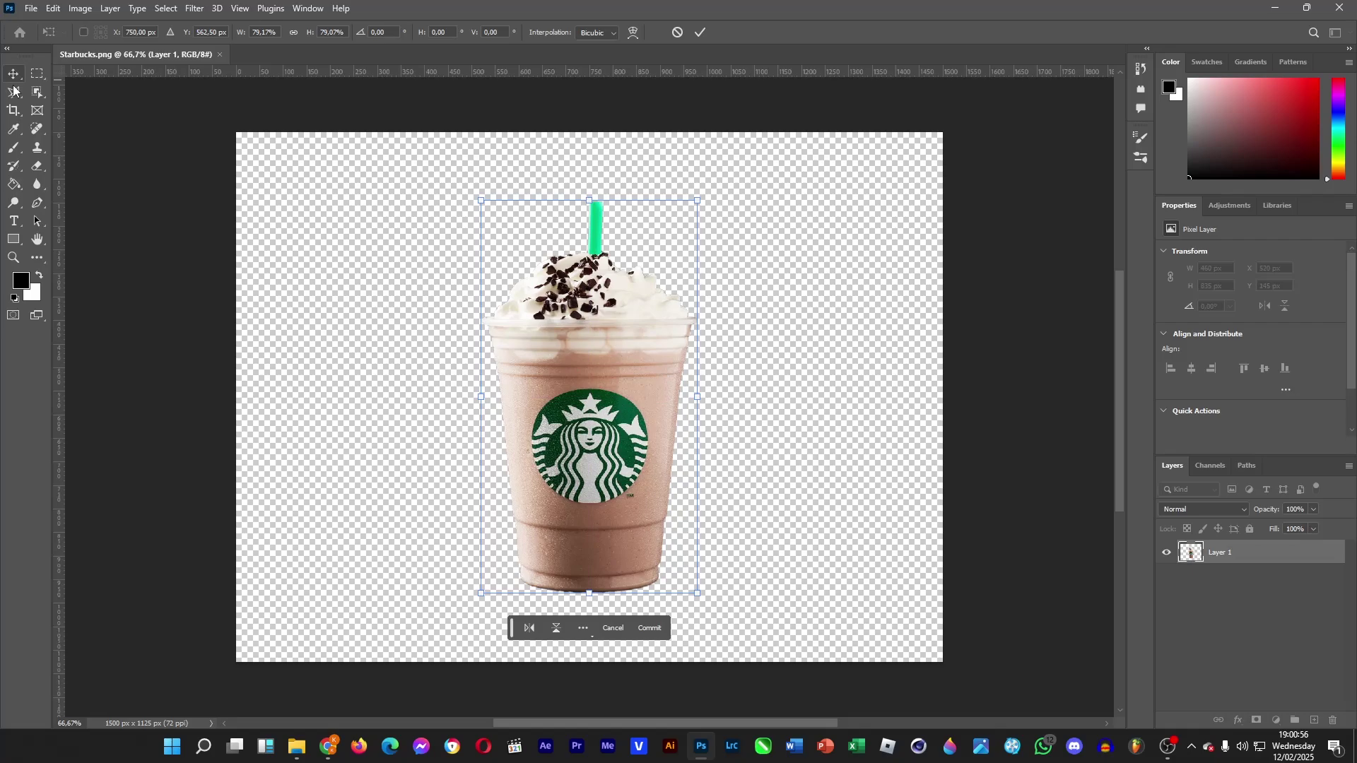
{"action": "left_click_drag", "start_coordinate": [719, 194], "coordinate": [762, 230]}
{"action": "left_click_drag", "start_coordinate": [569, 472], "coordinate": [570, 457]}
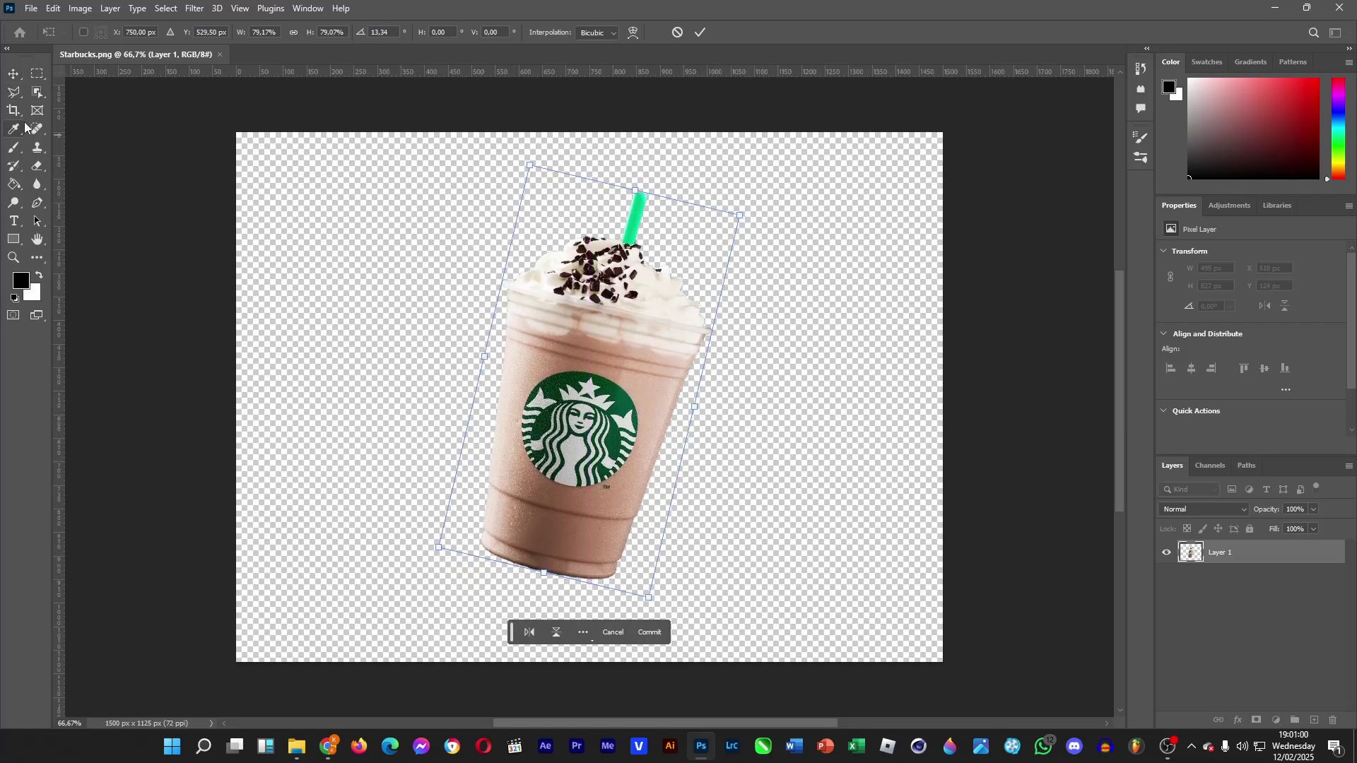
{"action": "left_click", "coordinate": [14, 81]}
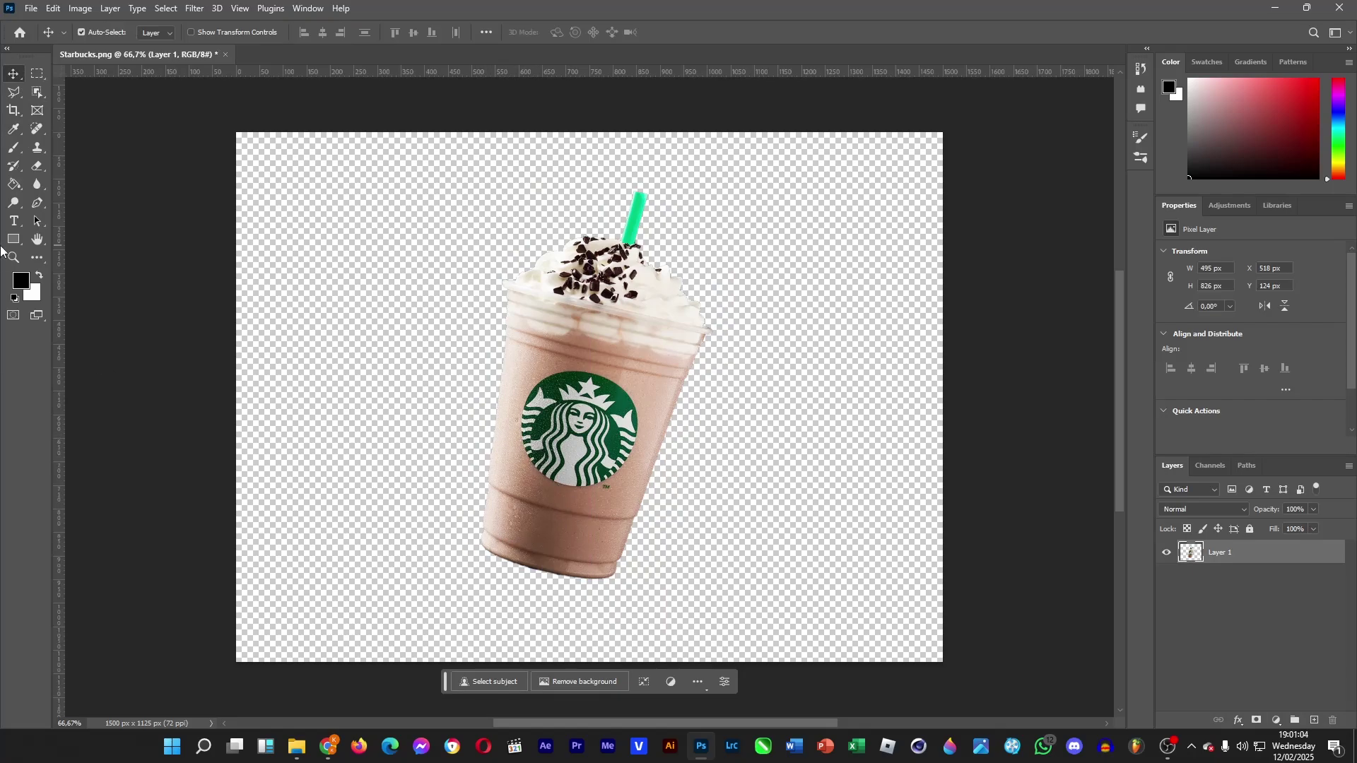
- Set the foreground colour to a dark brown based on a tone sampled from the lower part of the cup
{"action": "left_click", "coordinate": [22, 284]}
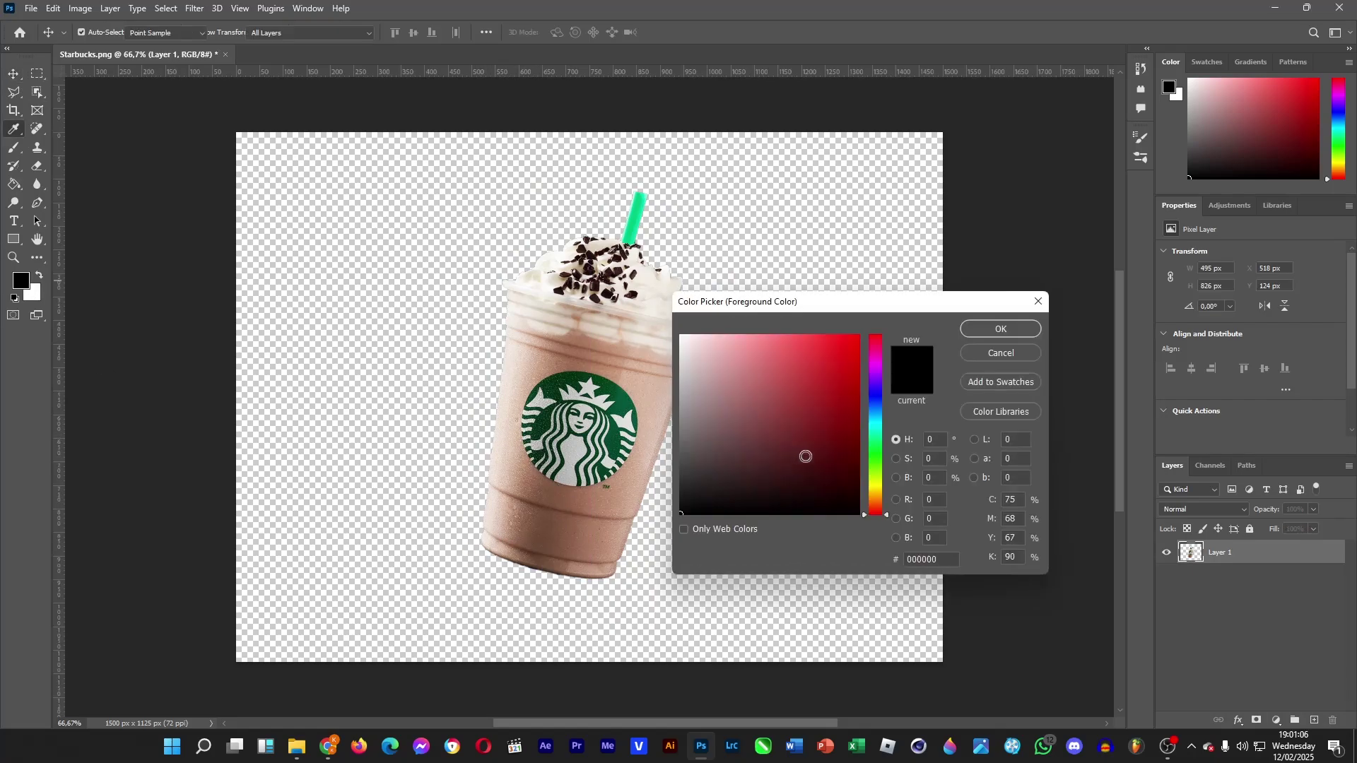
{"action": "left_click", "coordinate": [575, 532]}
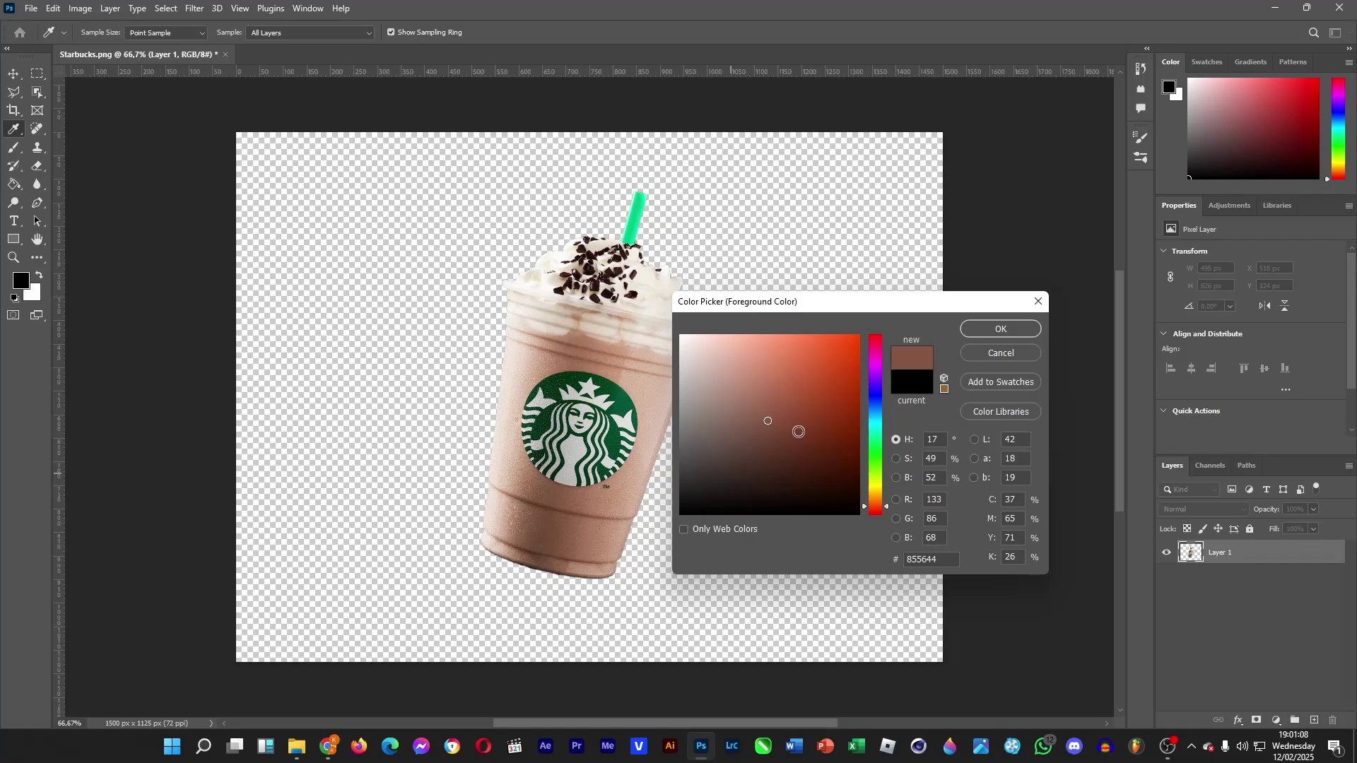
{"action": "left_click", "coordinate": [1001, 328]}
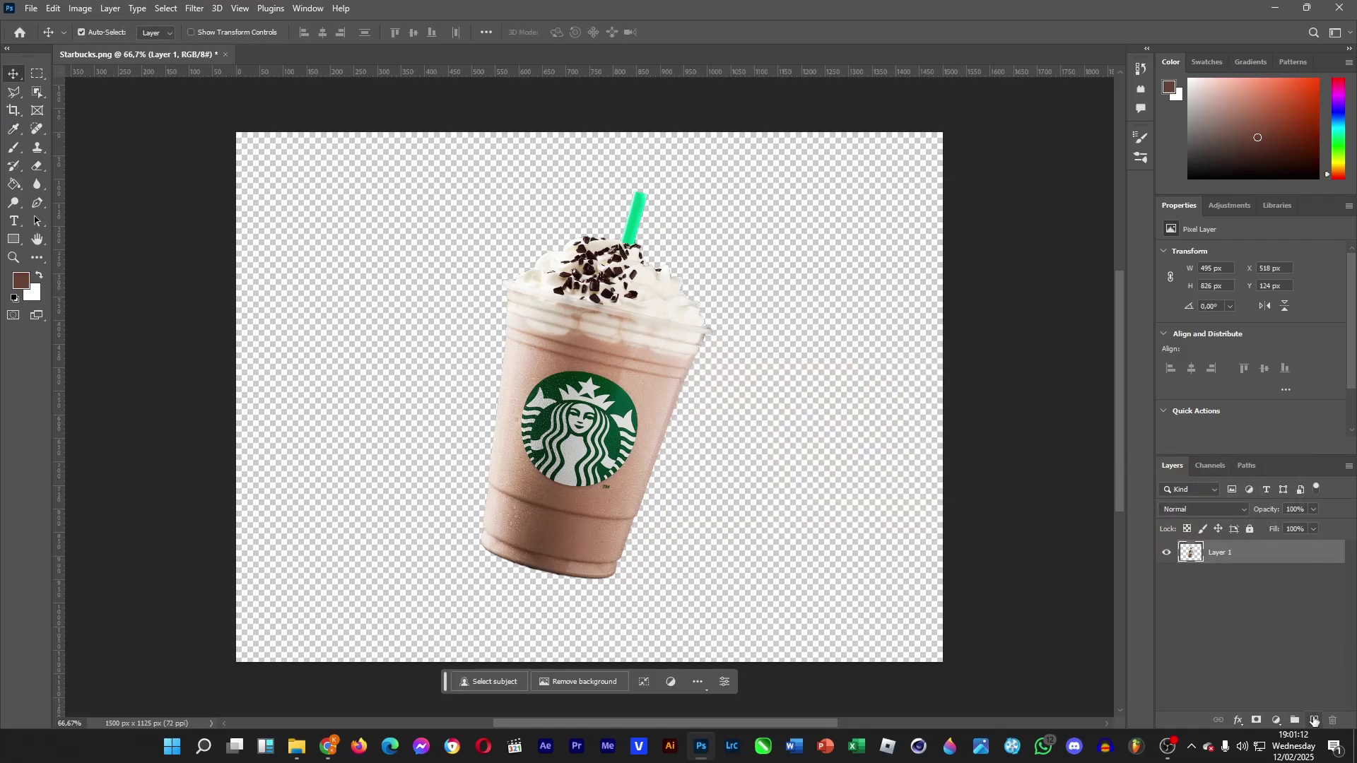
- Add a new layer beneath the cup layer and fill it with the brown foreground colour
{"action": "left_click_drag", "start_coordinate": [1250, 568], "coordinate": [1260, 621]}
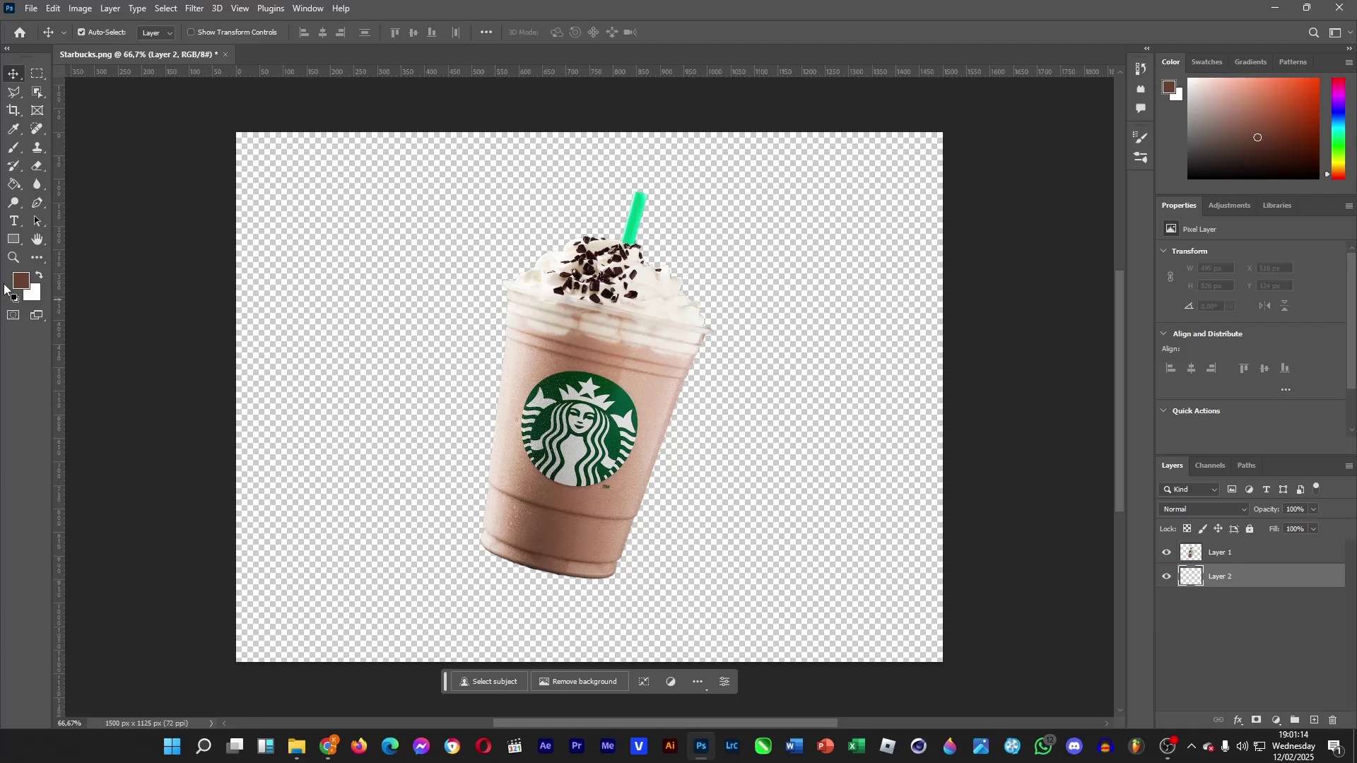
{"action": "left_click", "coordinate": [14, 187]}
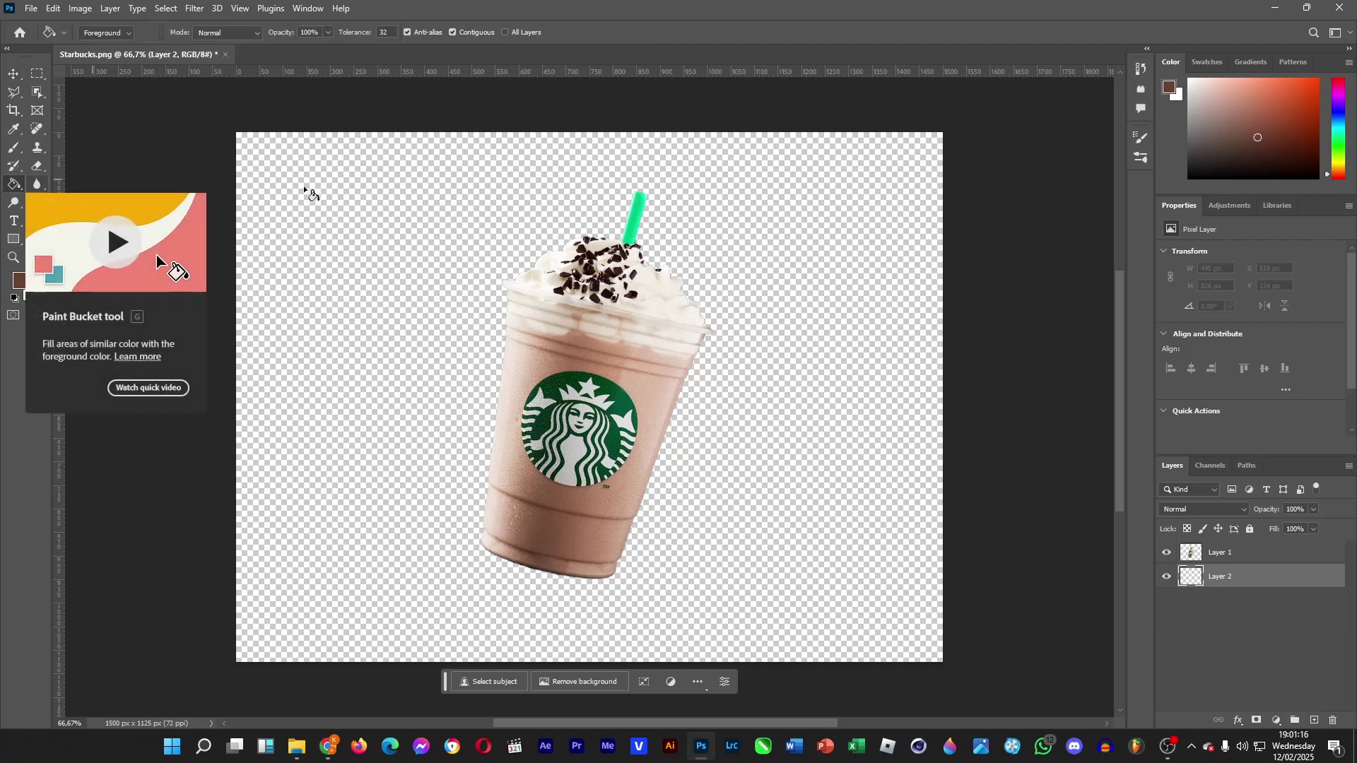
{"action": "left_click", "coordinate": [373, 207]}
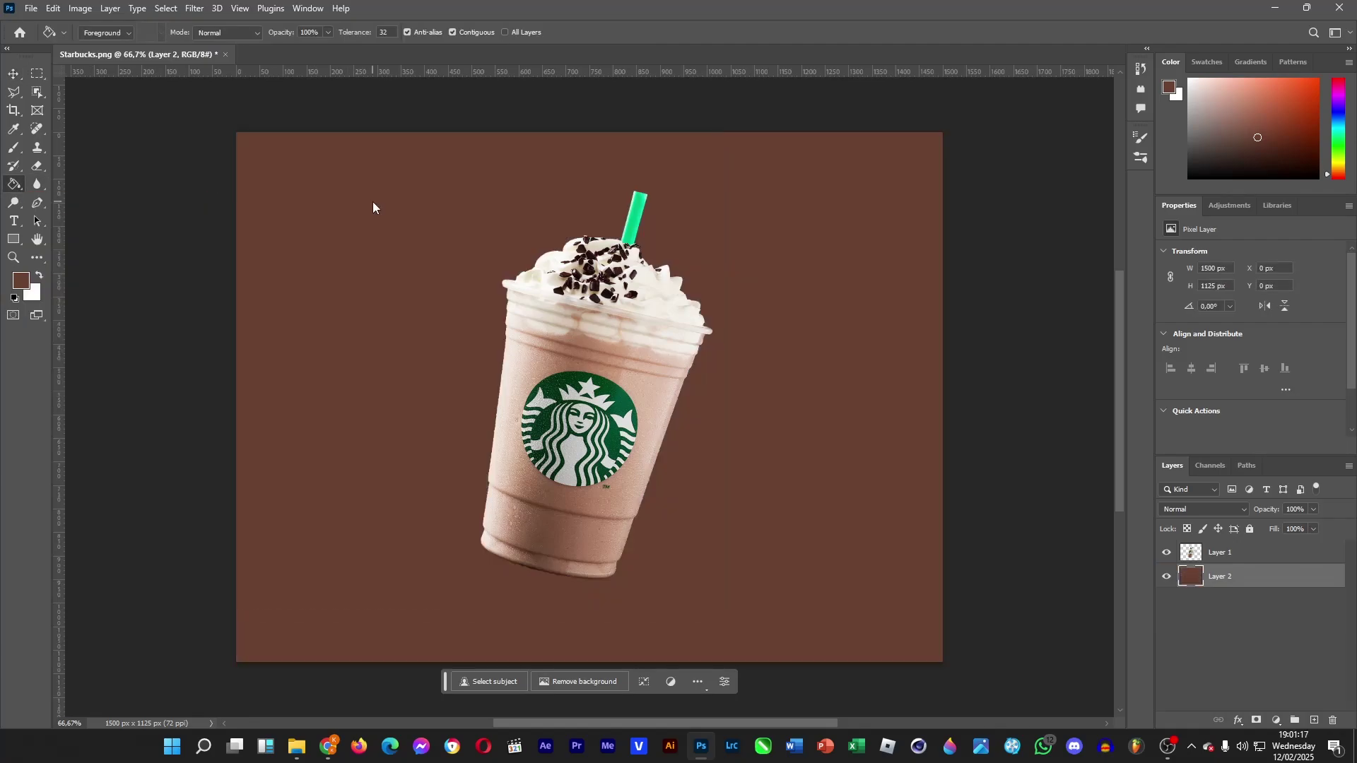
- Duplicate the brown background layer and squash the copy to about 23% height along the canvas's lower edge
{"action": "left_click", "coordinate": [13, 75]}
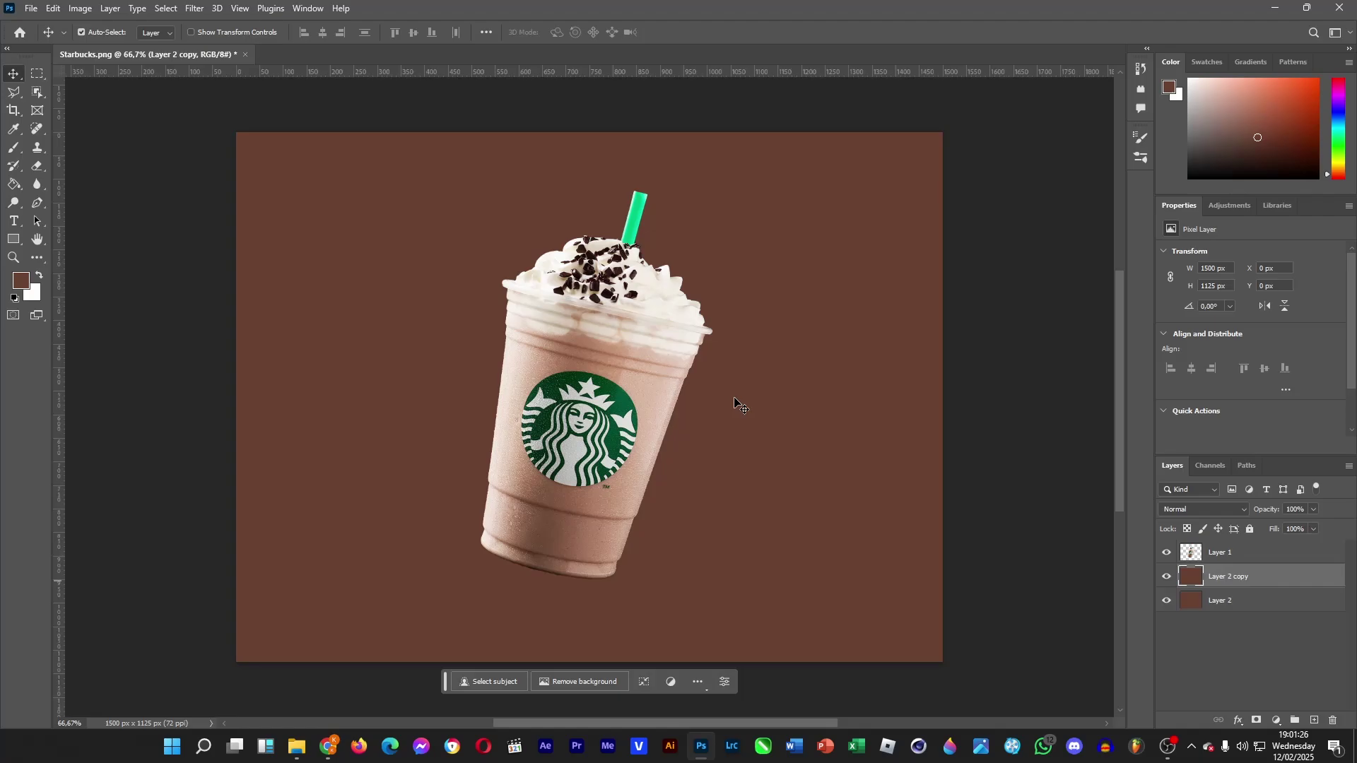
{"action": "key", "text": "ctrl+t"}
{"action": "left_click_drag", "start_coordinate": [591, 134], "coordinate": [647, 543]}
{"action": "left_click", "coordinate": [14, 73]}
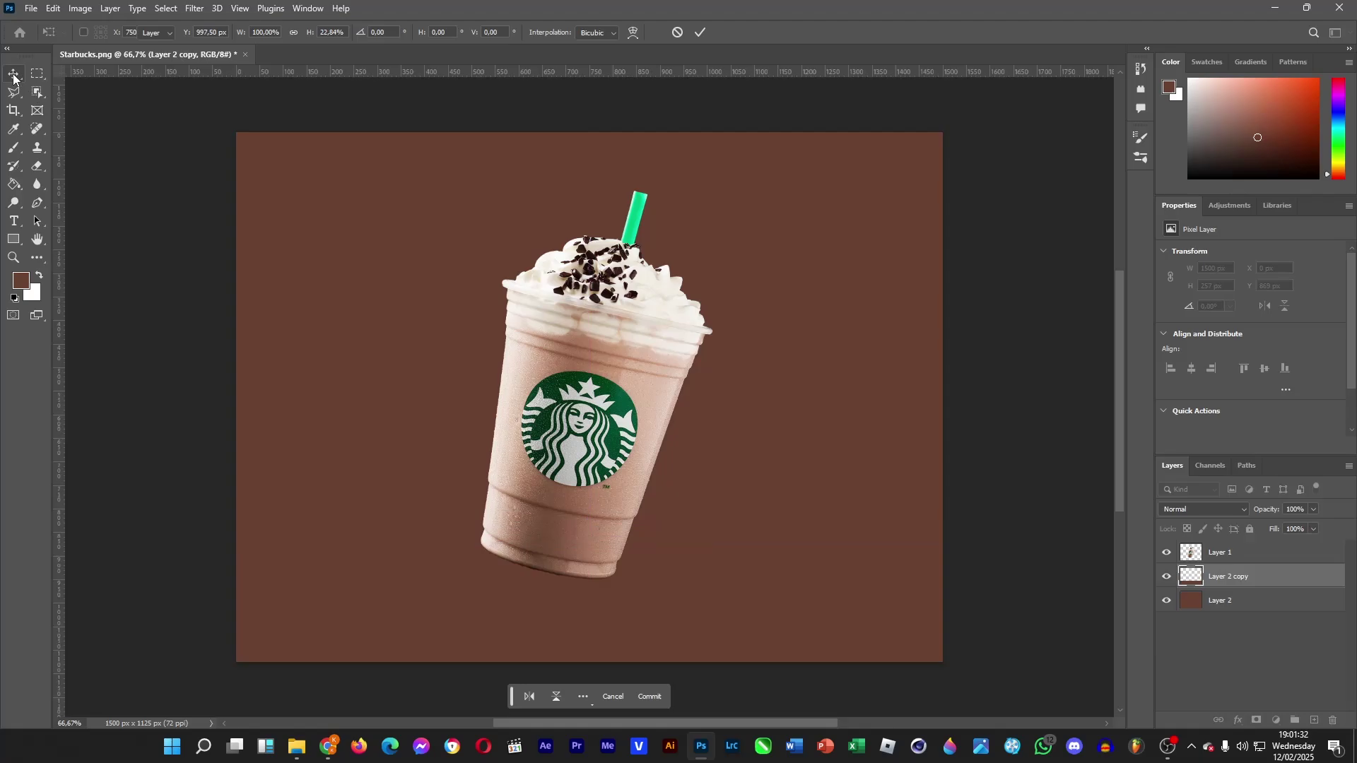
- Darken the squashed brown strip by setting its brightness to -75
{"action": "left_click", "coordinate": [80, 8]}
{"action": "mouse_move", "coordinate": [113, 47]}
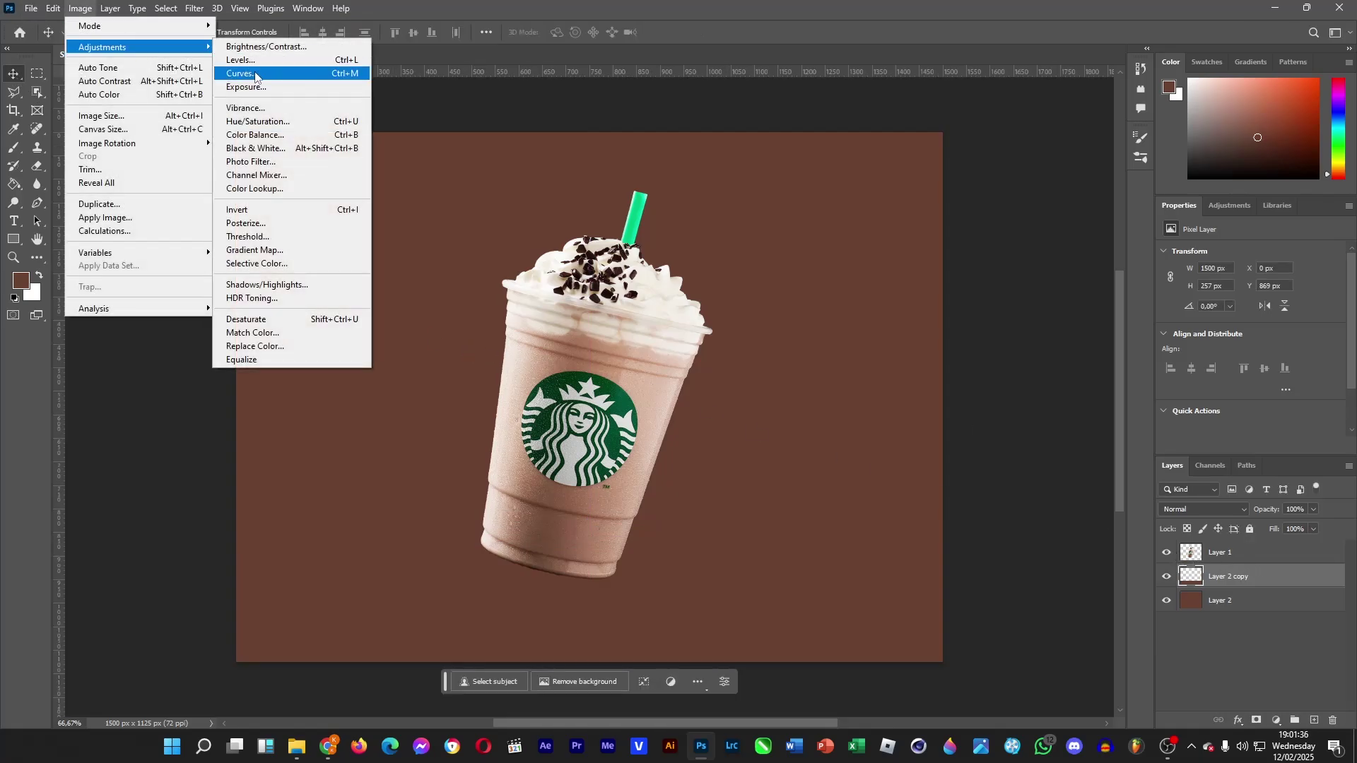
{"action": "left_click", "coordinate": [262, 47]}
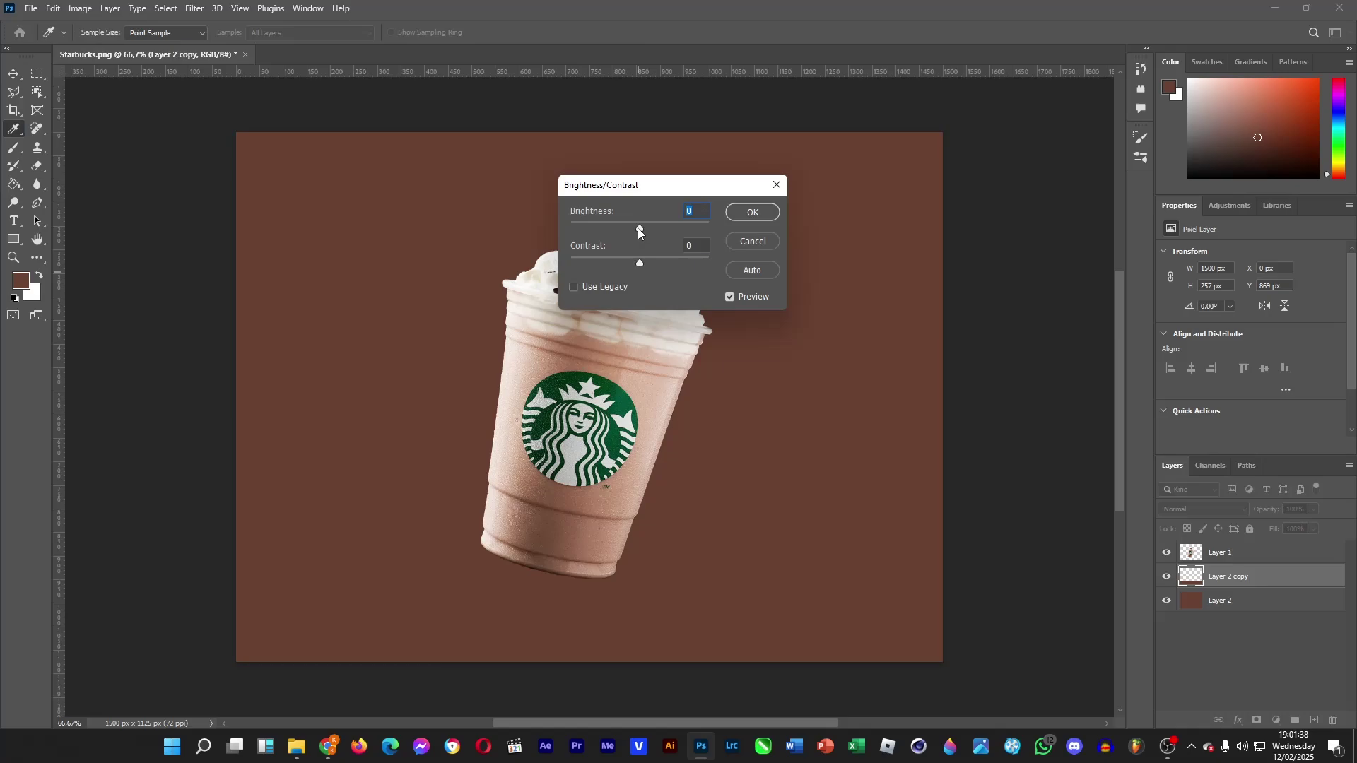
{"action": "left_click_drag", "start_coordinate": [640, 231], "coordinate": [625, 234]}
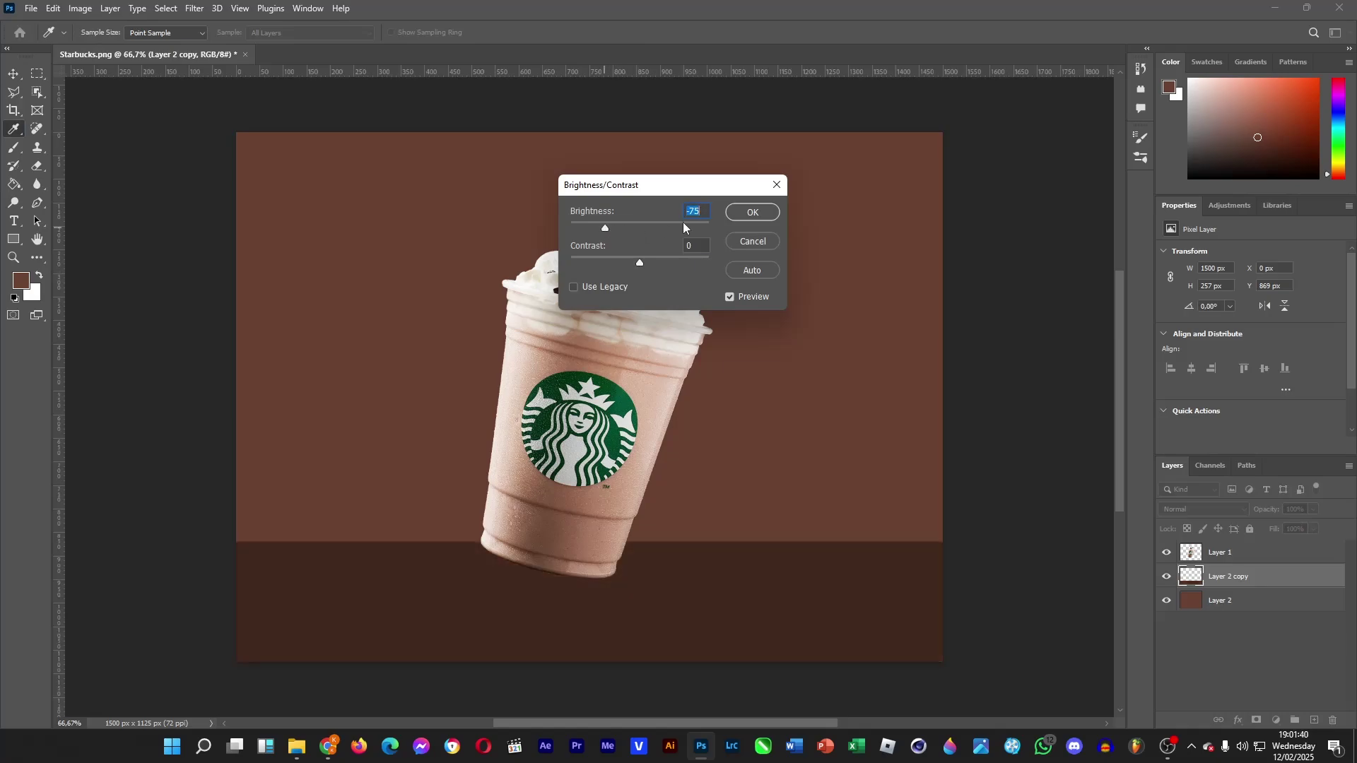
{"action": "left_click", "coordinate": [749, 212]}
- Erase the dark strip's edges with a soft 417 px Eraser, leaving a blurred shadow beneath the cup
{"action": "left_click", "coordinate": [38, 166]}
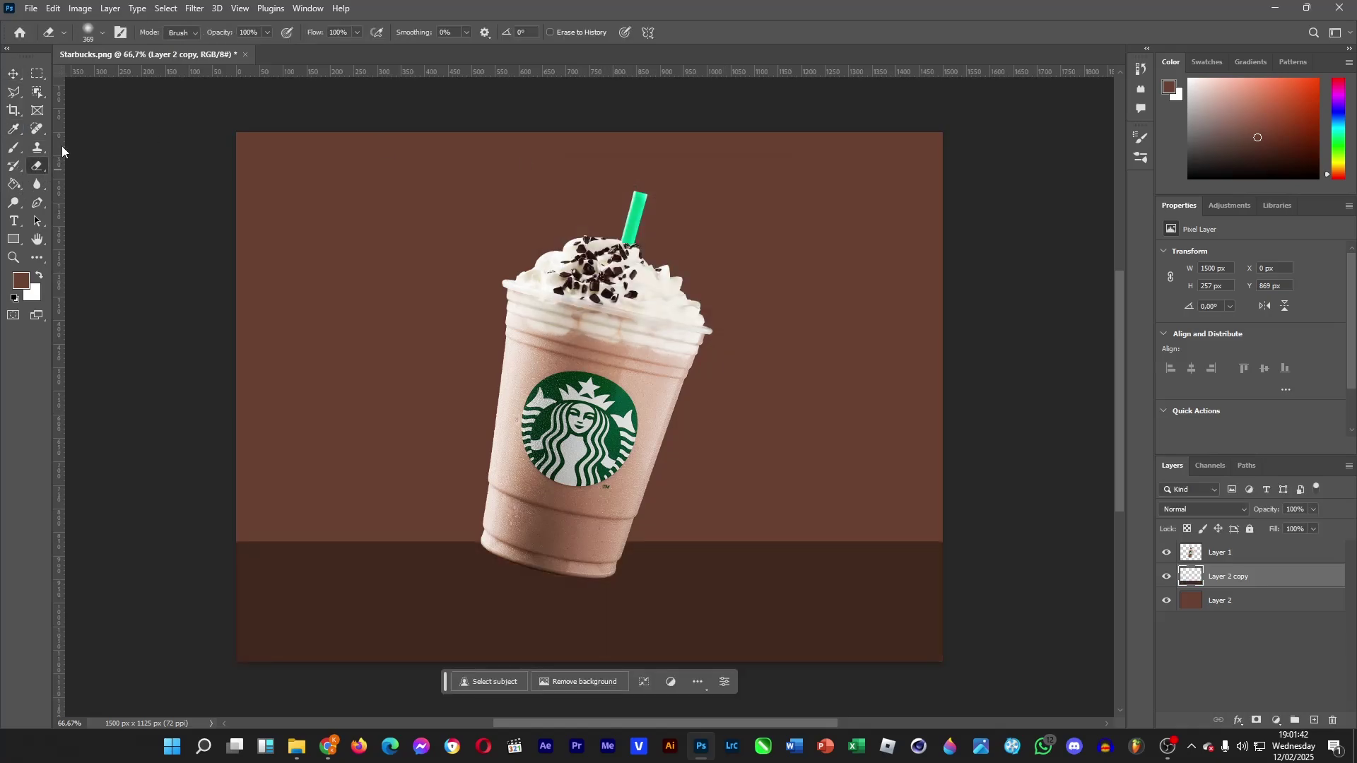
{"action": "left_click", "coordinate": [102, 33]}
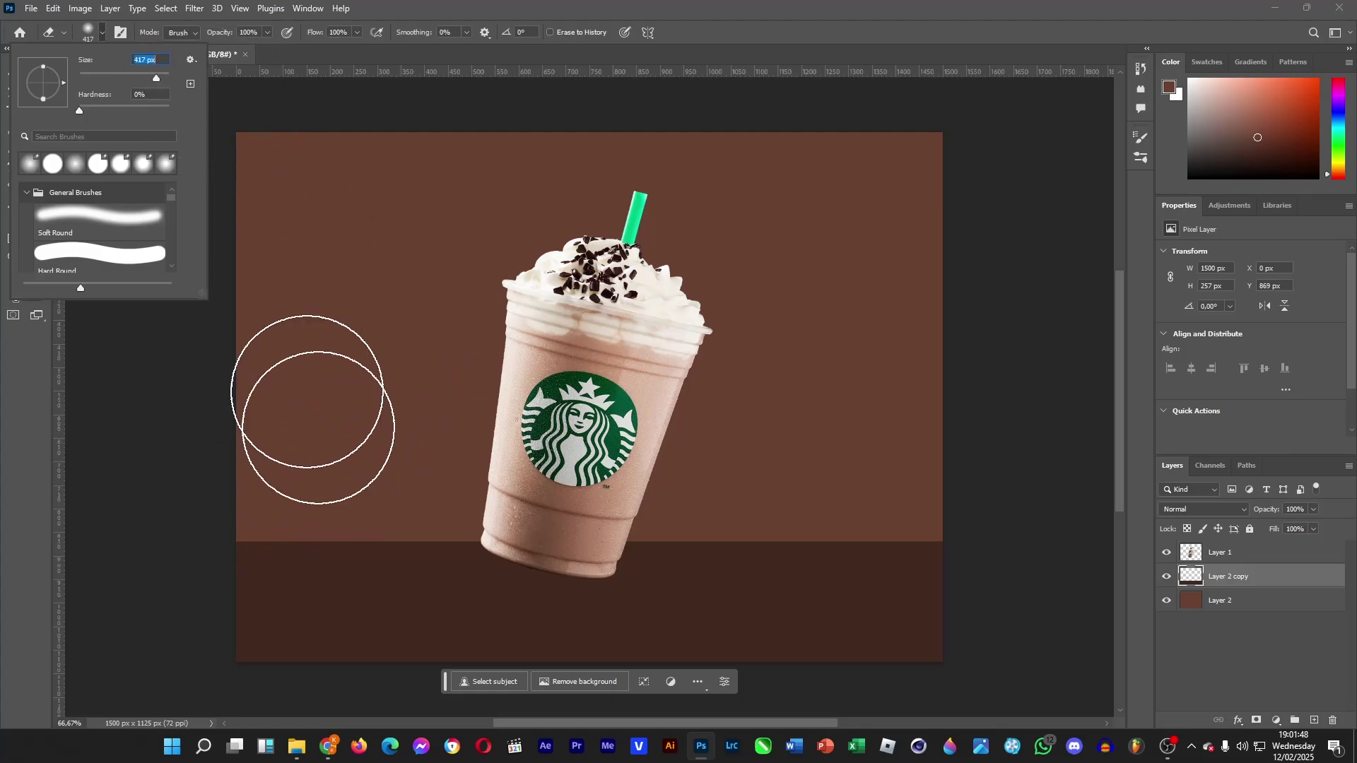
{"action": "left_click", "coordinate": [246, 475]}
{"action": "mouse_move", "coordinate": [268, 474]}
{"action": "left_mouse_down"}
{"action": "mouse_move", "coordinate": [257, 455]}
{"action": "mouse_move", "coordinate": [563, 494]}
{"action": "mouse_move", "coordinate": [212, 456]}
{"action": "left_mouse_up"}
{"action": "mouse_move", "coordinate": [790, 458]}
{"action": "left_mouse_down"}
{"action": "mouse_move", "coordinate": [614, 445]}
{"action": "mouse_move", "coordinate": [999, 454]}
{"action": "mouse_move", "coordinate": [800, 455]}
{"action": "mouse_move", "coordinate": [864, 469]}
{"action": "left_mouse_up"}
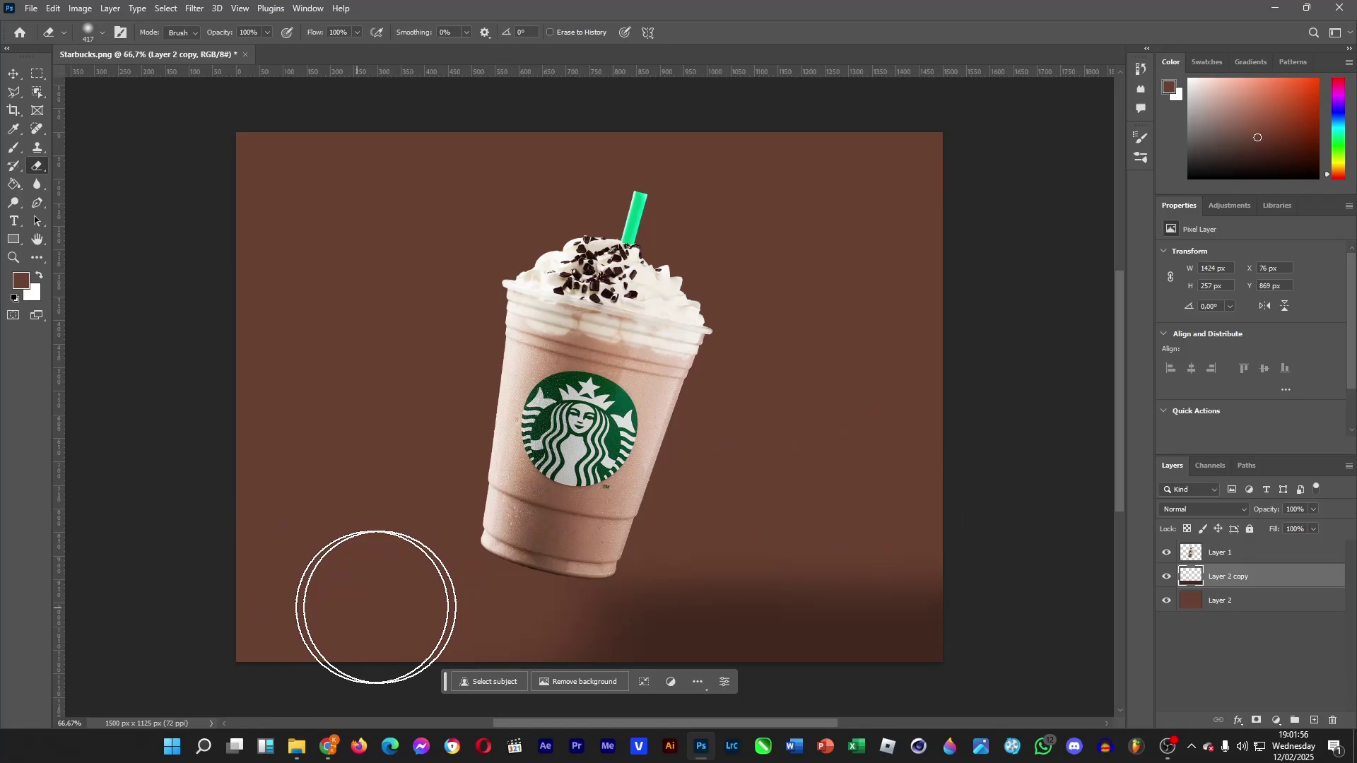
{"action": "key", "text": "ctrl+z"}
{"action": "mouse_move", "coordinate": [342, 594]}
{"action": "left_mouse_down"}
{"action": "mouse_move", "coordinate": [282, 592]}
{"action": "mouse_move", "coordinate": [350, 601]}
{"action": "mouse_move", "coordinate": [265, 637]}
{"action": "mouse_move", "coordinate": [392, 687]}
{"action": "mouse_move", "coordinate": [559, 724]}
{"action": "mouse_move", "coordinate": [714, 735]}
{"action": "mouse_move", "coordinate": [997, 711]}
{"action": "mouse_move", "coordinate": [1024, 695]}
{"action": "mouse_move", "coordinate": [985, 601]}
{"action": "mouse_move", "coordinate": [903, 566]}
{"action": "left_mouse_up"}
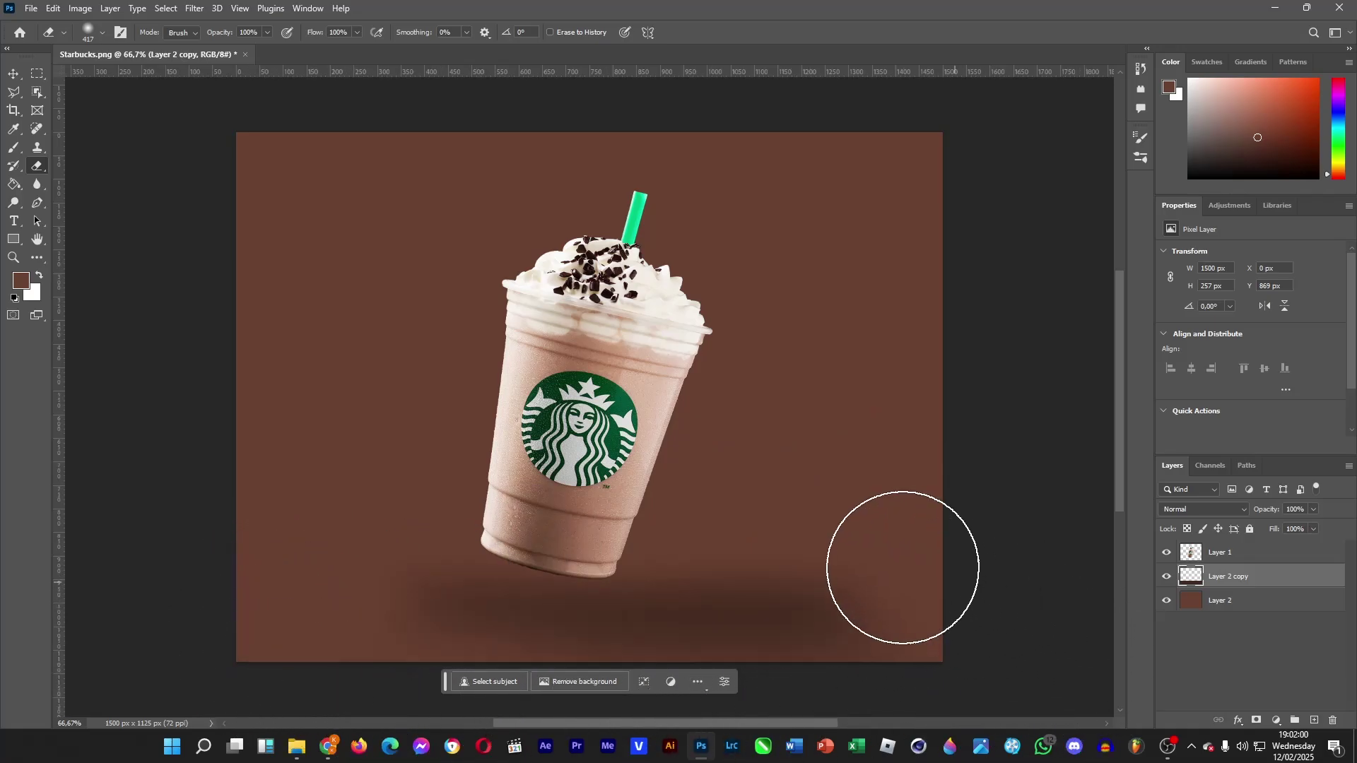
- Move the shadow up and to the right behind the cup's base and soften its far right end with the Eraser
{"action": "left_click", "coordinate": [14, 75]}
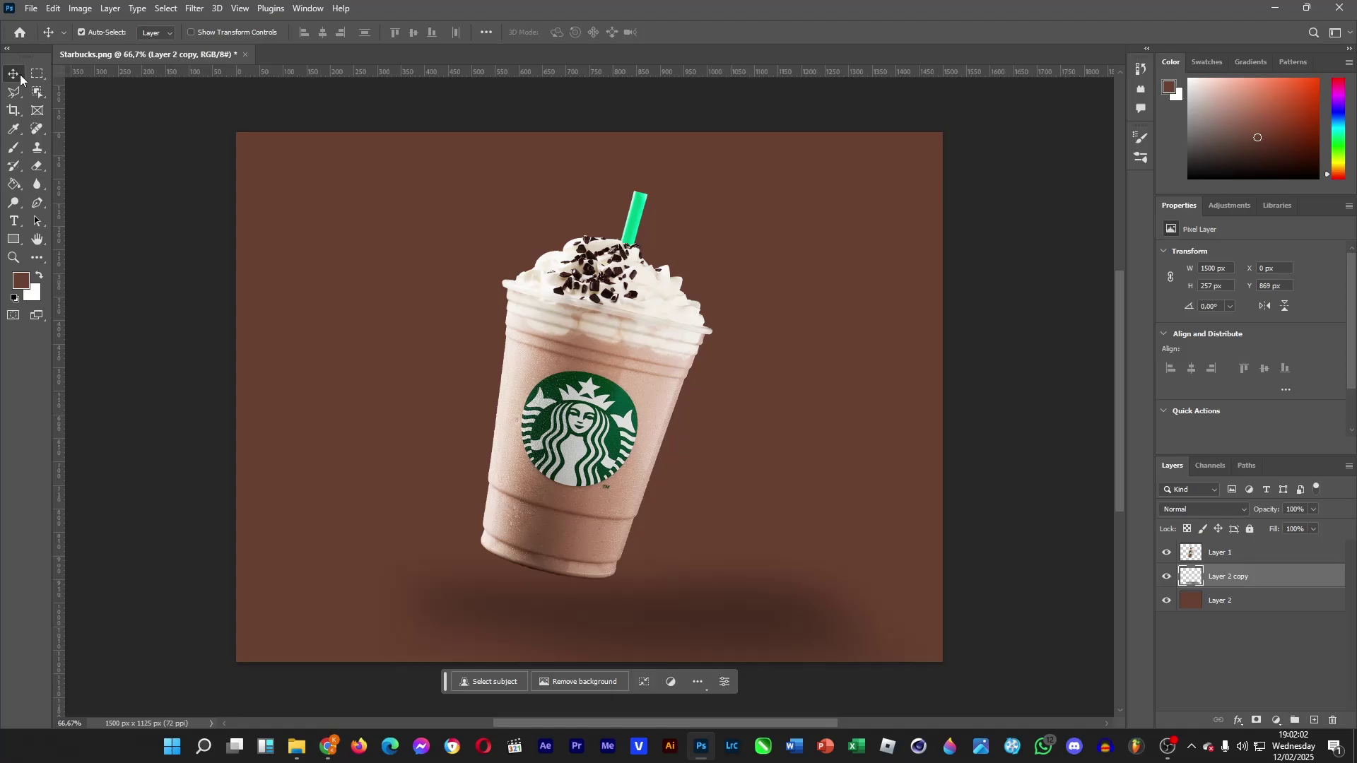
{"action": "left_click_drag", "start_coordinate": [677, 623], "coordinate": [748, 583]}
{"action": "key", "text": "e"}
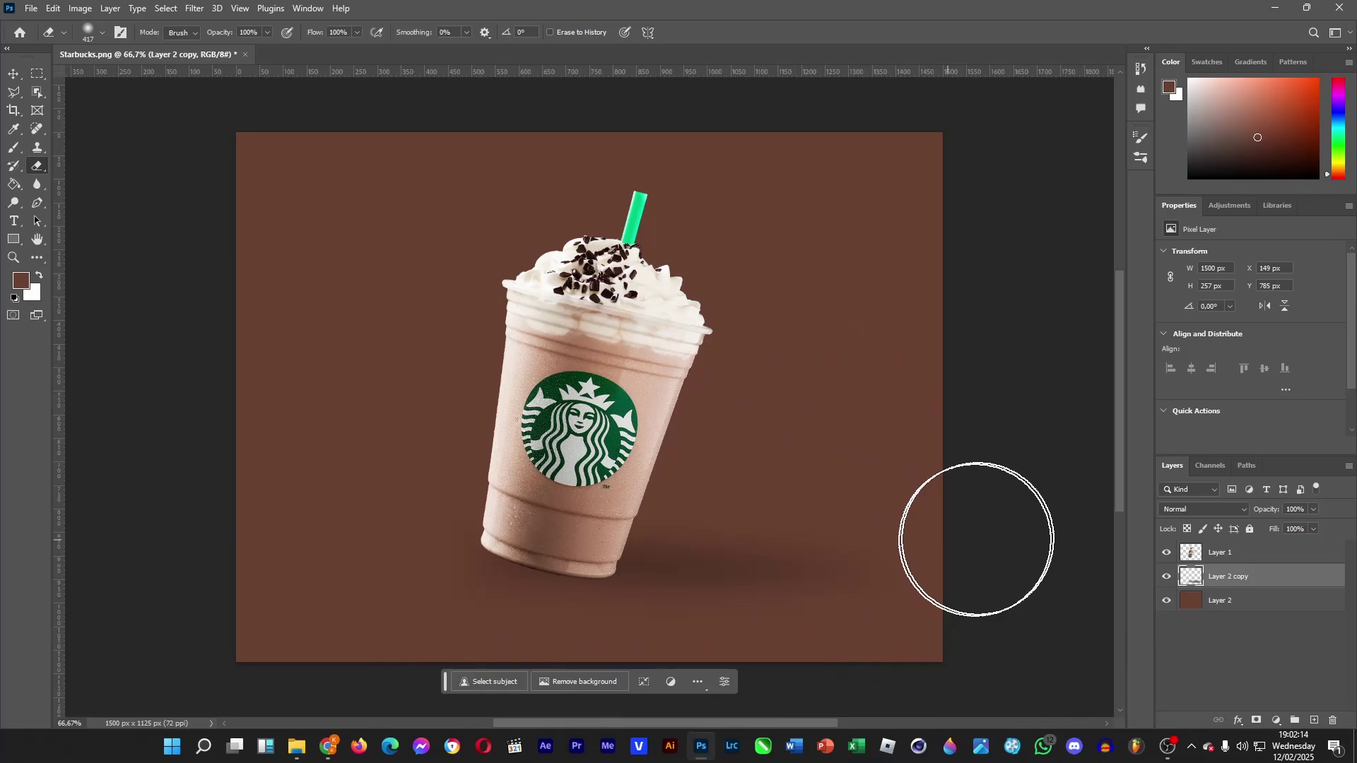
{"action": "left_click_drag", "start_coordinate": [909, 555], "coordinate": [996, 551]}
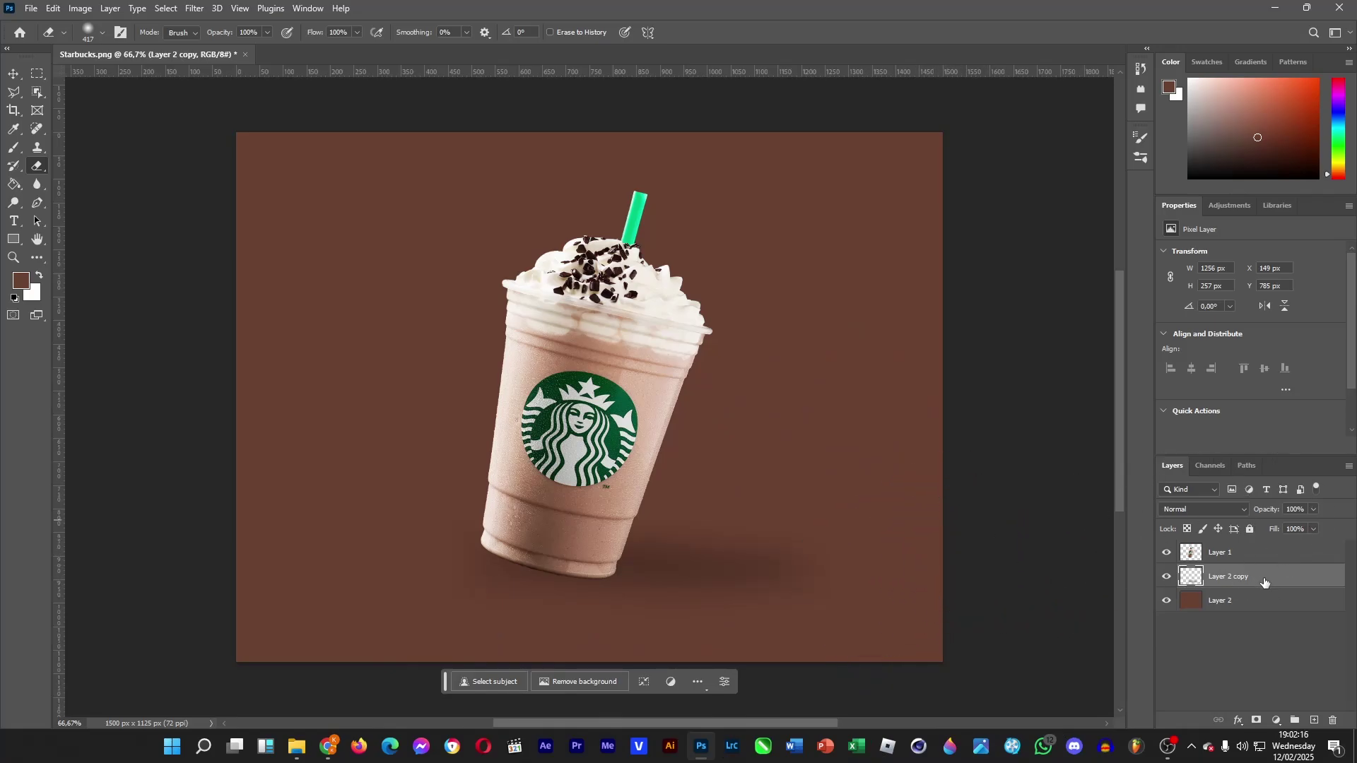
- Build up the shadow by duplicating its layer six times, softly erasing the outer edges of the copies along the way
{"action": "key", "text": "ctrl+j"}
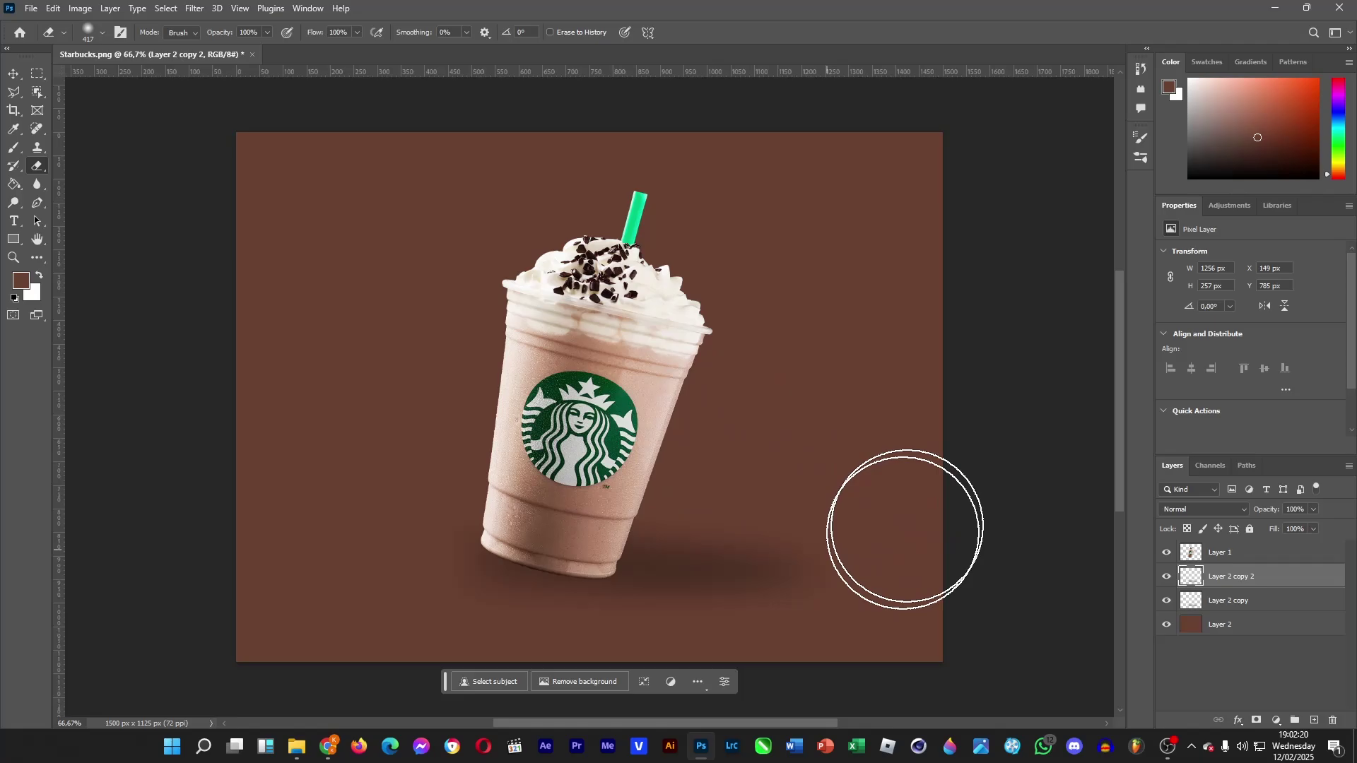
{"action": "mouse_move", "coordinate": [849, 590]}
{"action": "left_mouse_down"}
{"action": "mouse_move", "coordinate": [820, 564]}
{"action": "mouse_move", "coordinate": [826, 598]}
{"action": "mouse_move", "coordinate": [760, 502]}
{"action": "mouse_move", "coordinate": [592, 422]}
{"action": "left_mouse_up"}
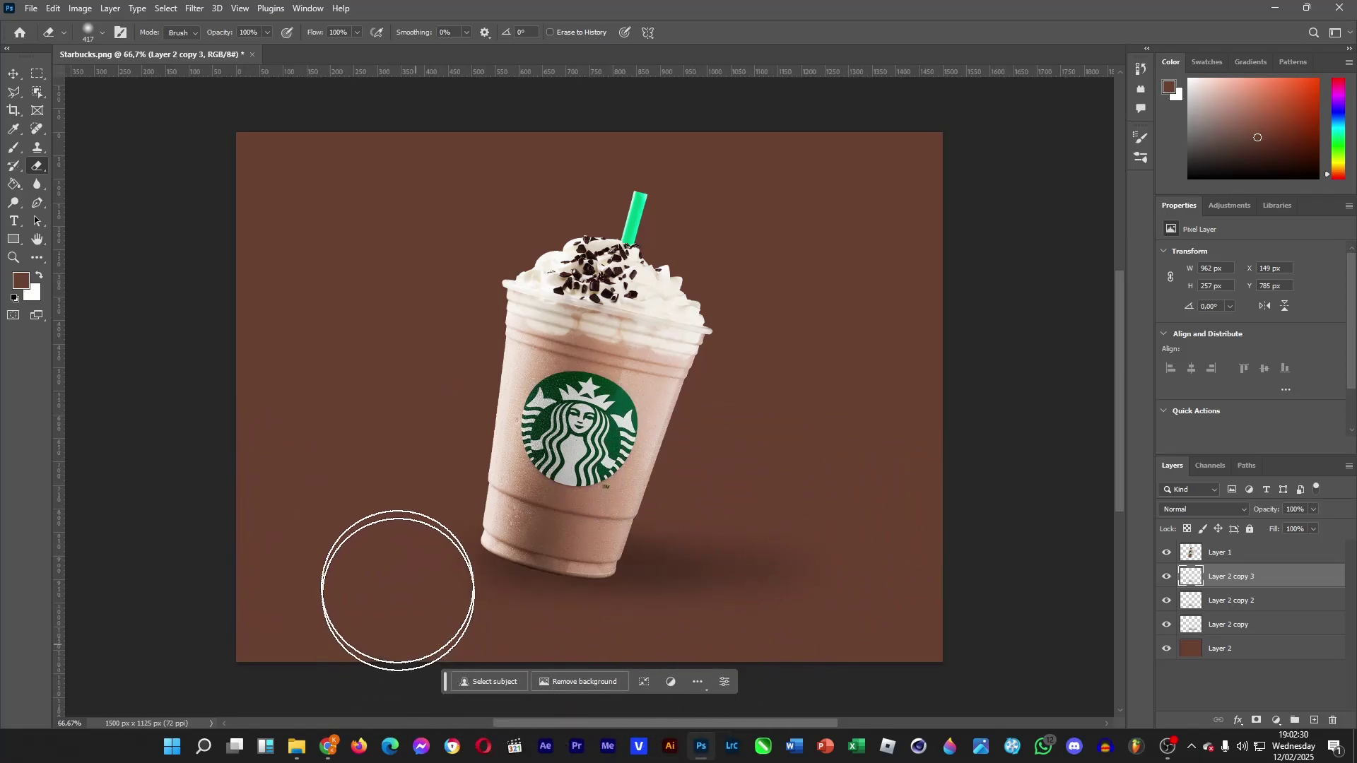
{"action": "mouse_move", "coordinate": [875, 545]}
{"action": "left_mouse_down"}
{"action": "mouse_move", "coordinate": [839, 564]}
{"action": "mouse_move", "coordinate": [881, 584]}
{"action": "mouse_move", "coordinate": [968, 557]}
{"action": "left_mouse_up"}
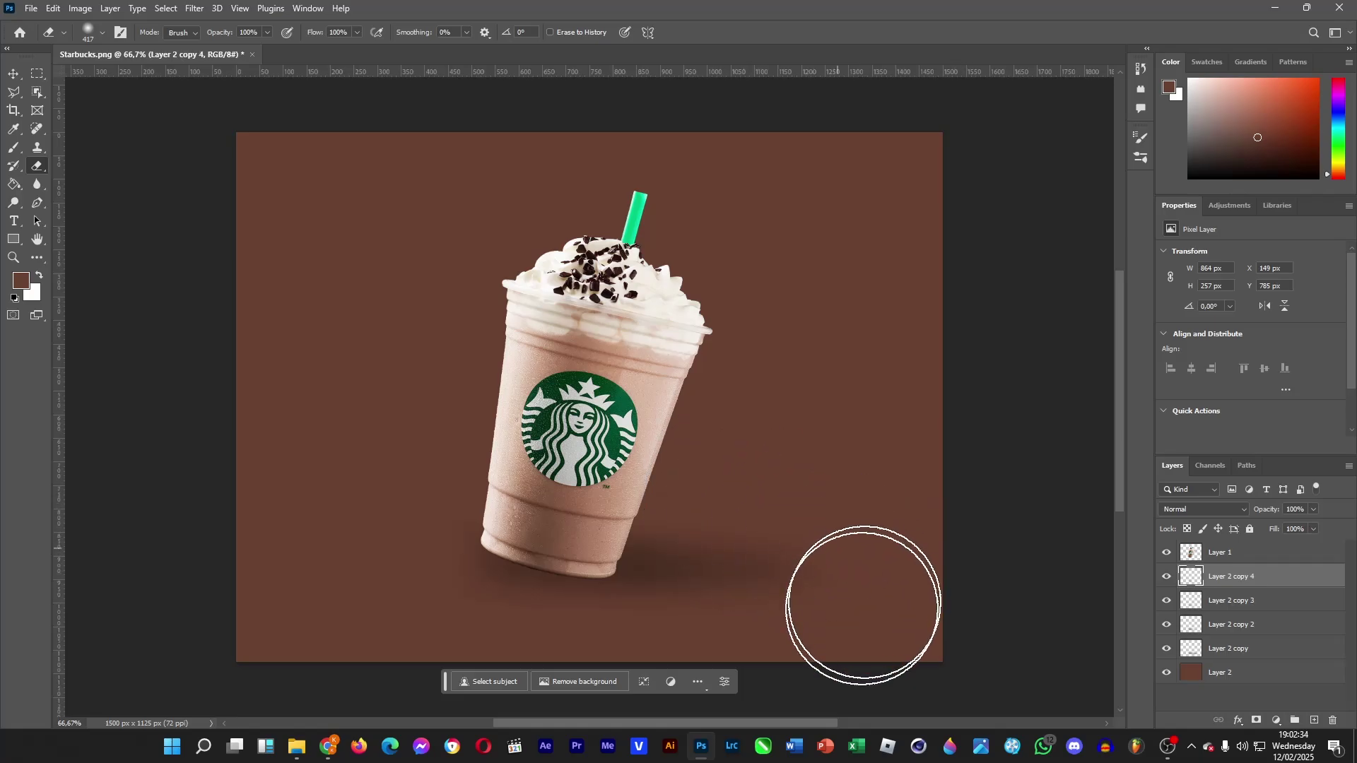
{"action": "left_click_drag", "start_coordinate": [763, 646], "coordinate": [997, 660]}
{"action": "key", "text": "ctrl+j"}
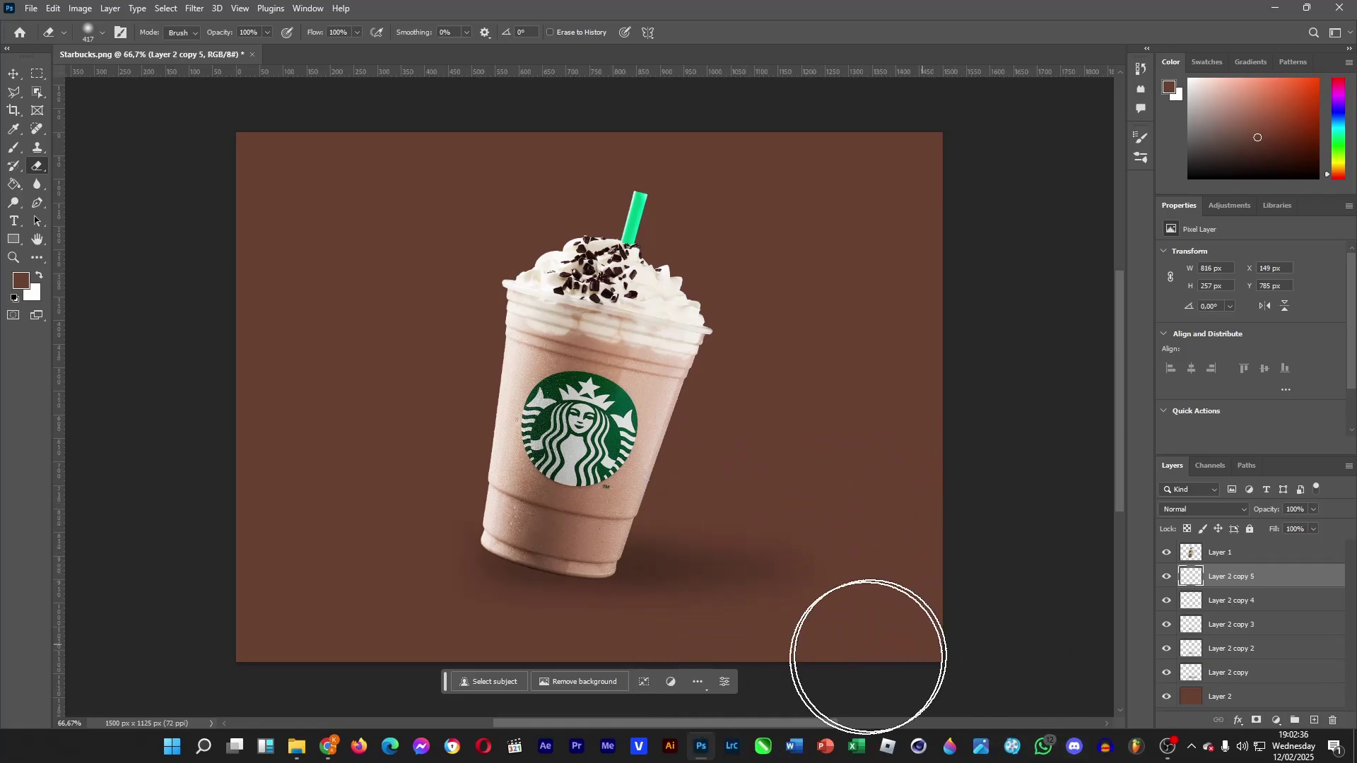
{"action": "key", "text": "ctrl+j"}
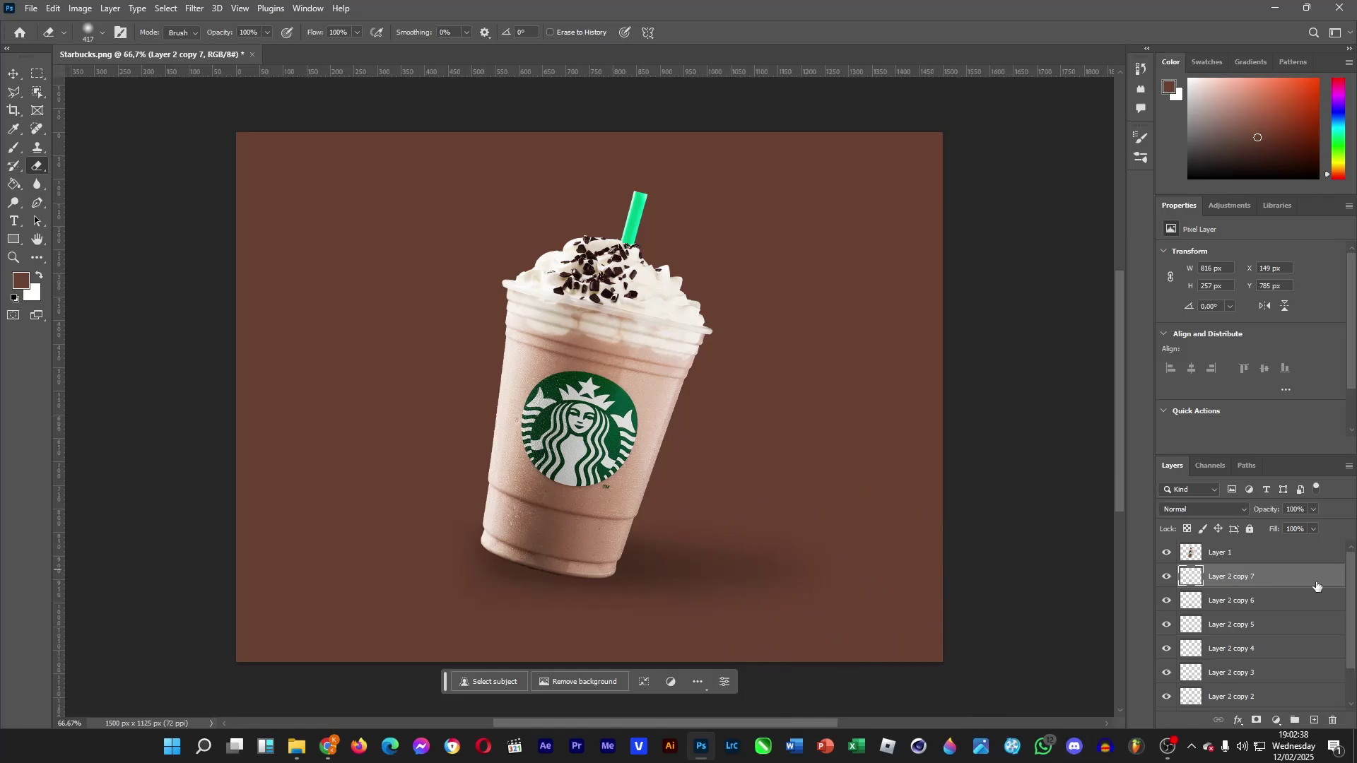
- Merge the shadow layer and all its copies into a single layer, leaving the cup and brown background separate
{"action": "left_click_drag", "start_coordinate": [1276, 597], "coordinate": [1244, 676]}
{"action": "left_click", "coordinate": [1240, 677], "text": "shift"}
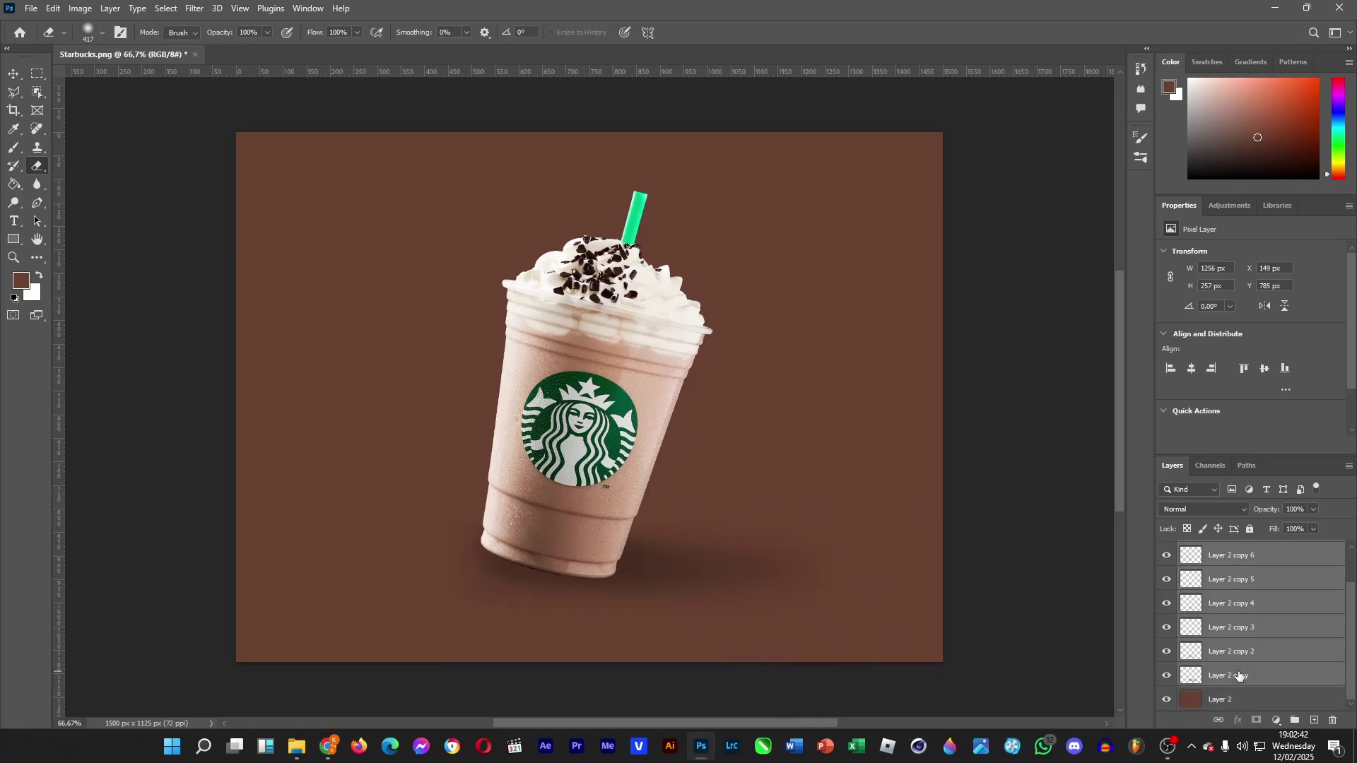
{"action": "right_click", "coordinate": [1240, 677]}
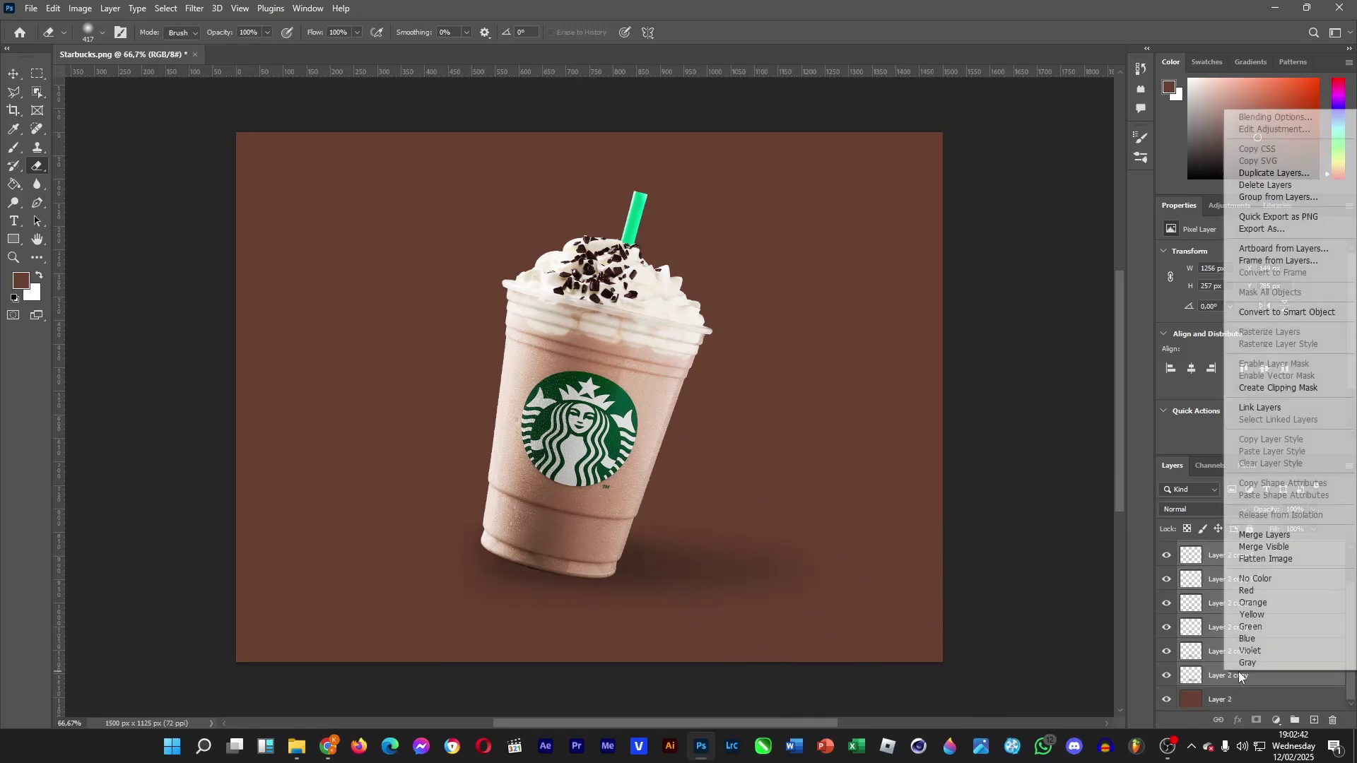
{"action": "left_click", "coordinate": [1272, 535]}
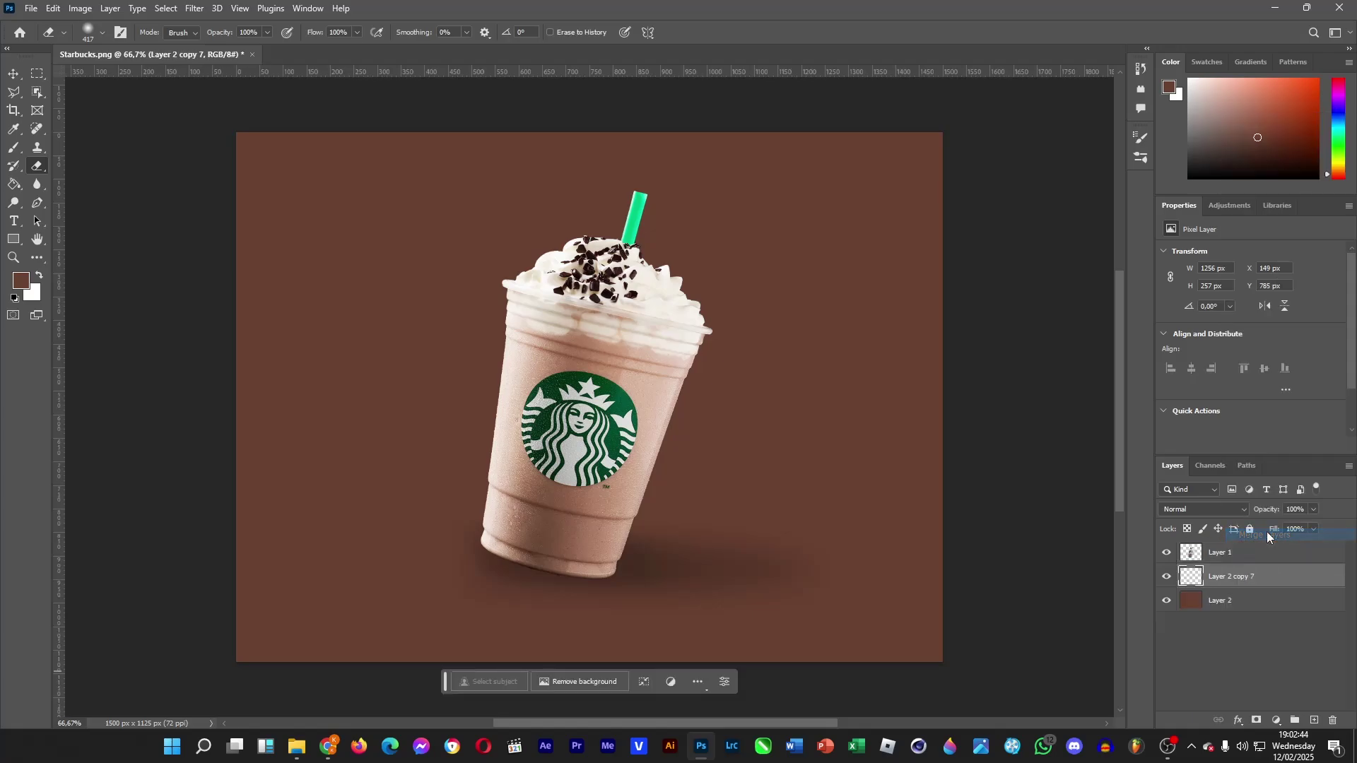
- Darken the merged shadow with Brightness/Contrast at brightness -40 and softly erase its far right end
{"action": "left_click", "coordinate": [80, 8]}
{"action": "mouse_move", "coordinate": [92, 46]}
{"action": "left_click", "coordinate": [268, 47]}
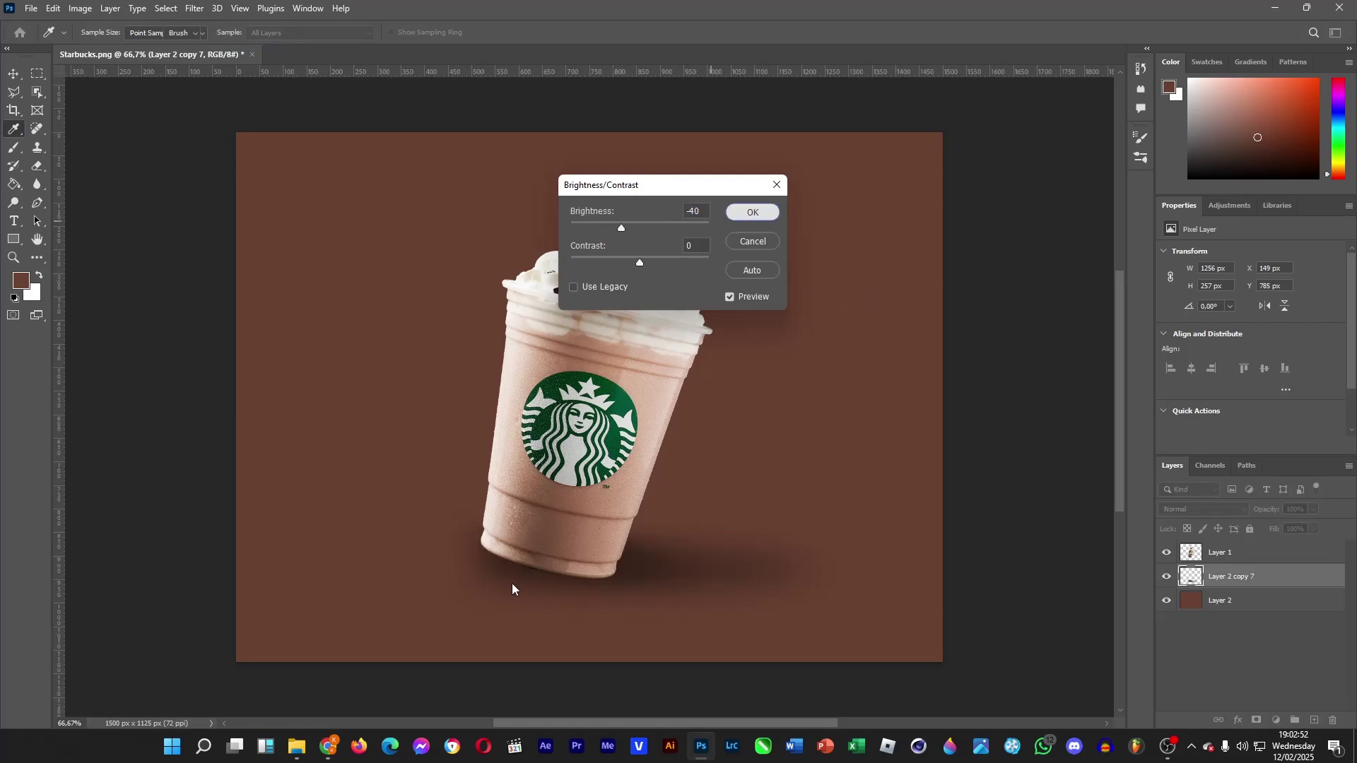
{"action": "key", "text": "Return"}
{"action": "key", "text": "e"}
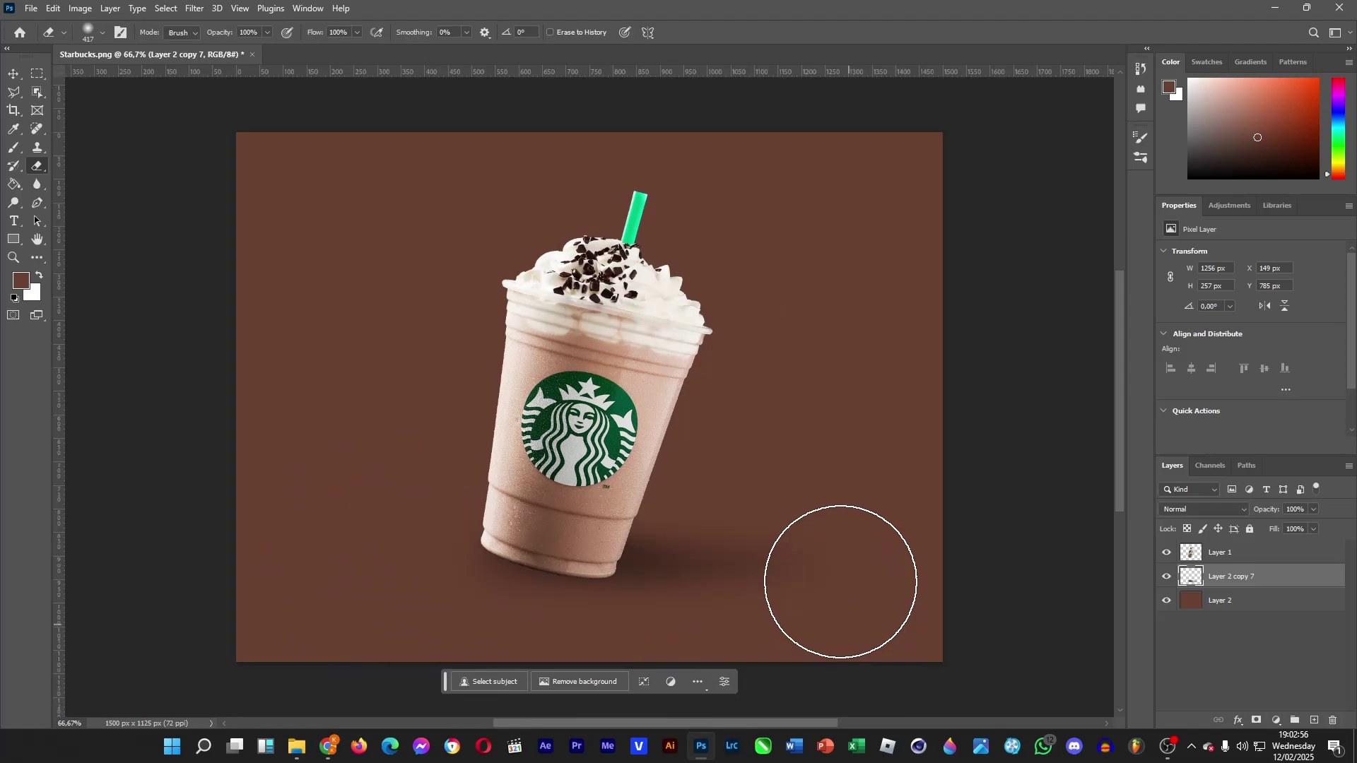
{"action": "mouse_move", "coordinate": [841, 582]}
{"action": "left_mouse_down"}
{"action": "mouse_move", "coordinate": [936, 567]}
{"action": "mouse_move", "coordinate": [803, 501]}
{"action": "mouse_move", "coordinate": [794, 433]}
{"action": "mouse_move", "coordinate": [759, 456]}
{"action": "mouse_move", "coordinate": [775, 479]}
{"action": "mouse_move", "coordinate": [834, 482]}
{"action": "mouse_move", "coordinate": [805, 536]}
{"action": "mouse_move", "coordinate": [866, 573]}
{"action": "mouse_move", "coordinate": [844, 609]}
{"action": "left_mouse_up"}
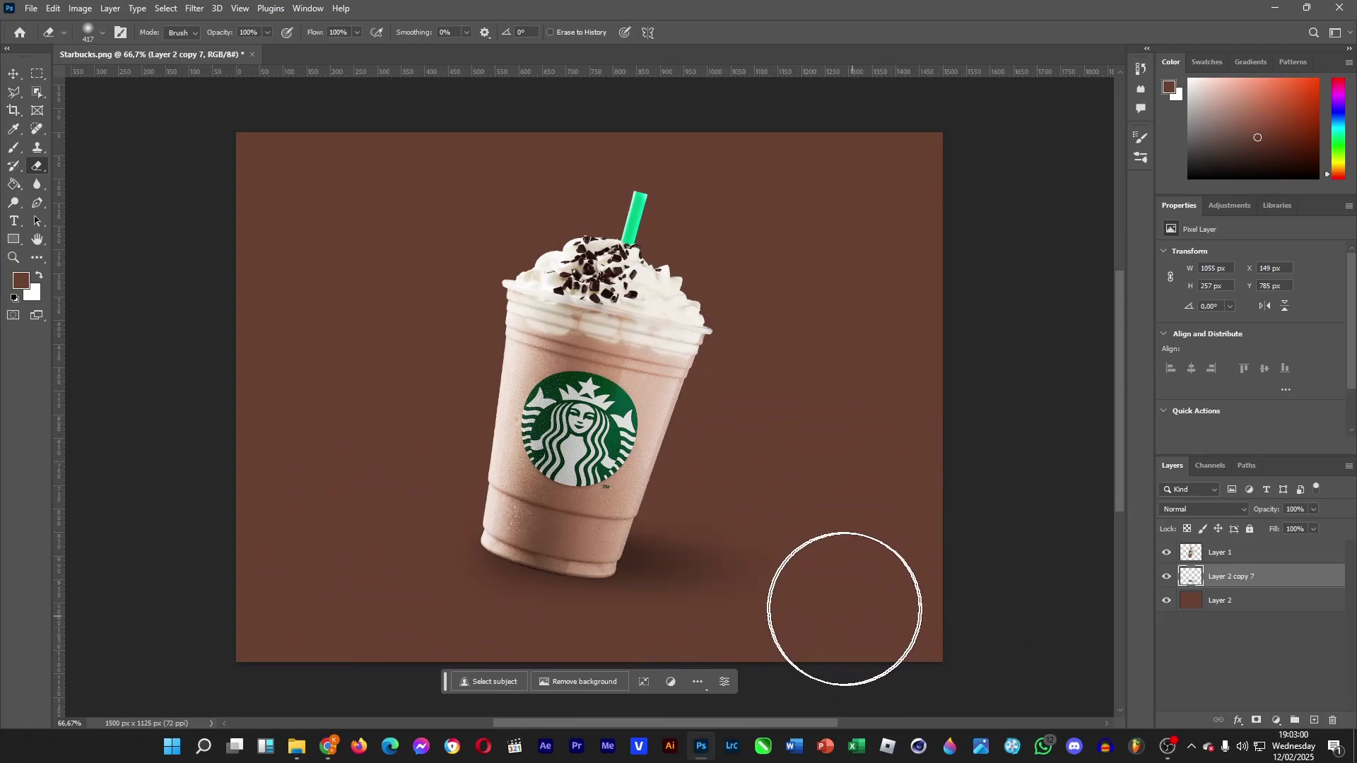
{"action": "left_click", "coordinate": [12, 78]}
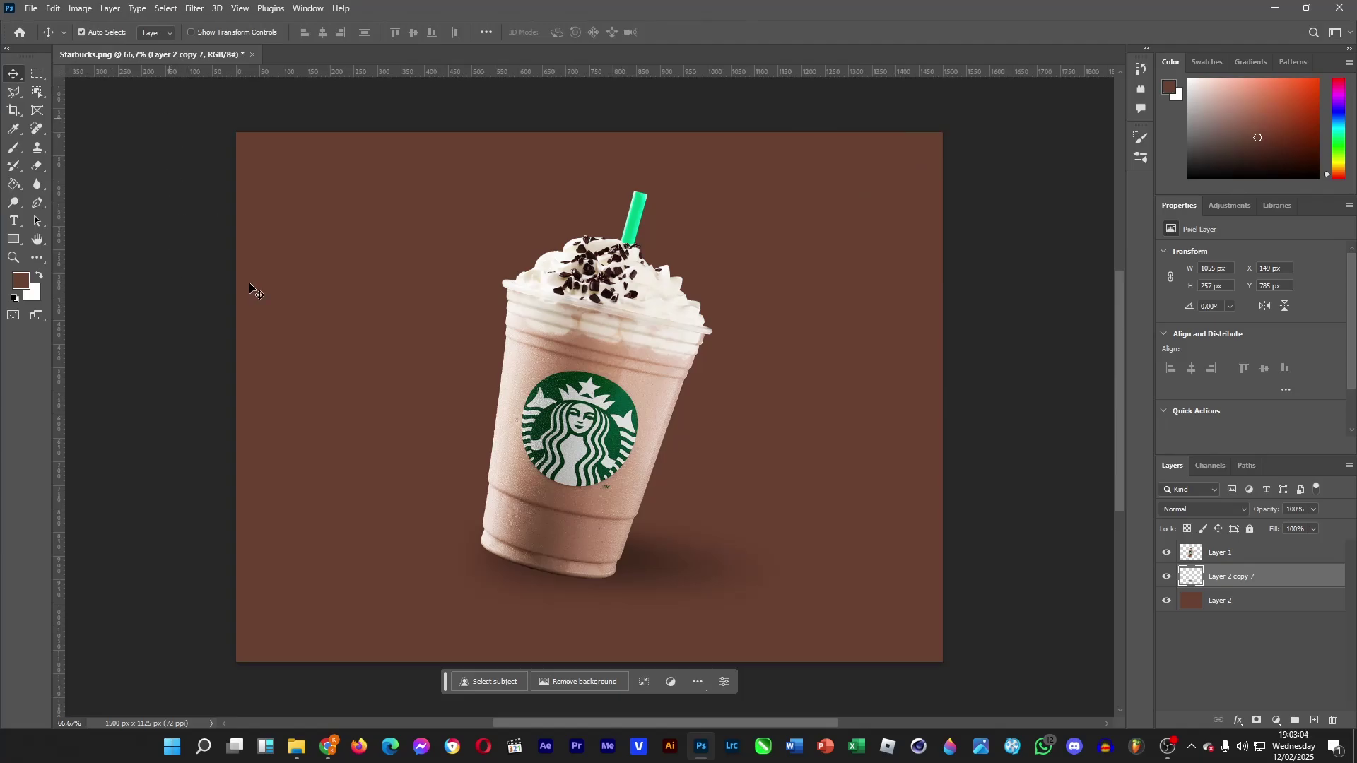
- Place the light_ray image behind the cup, enlarged to about 398% and rotated about -51°, so its rays shine from the canvas's upper-left corner
{"action": "left_click", "coordinate": [298, 748]}
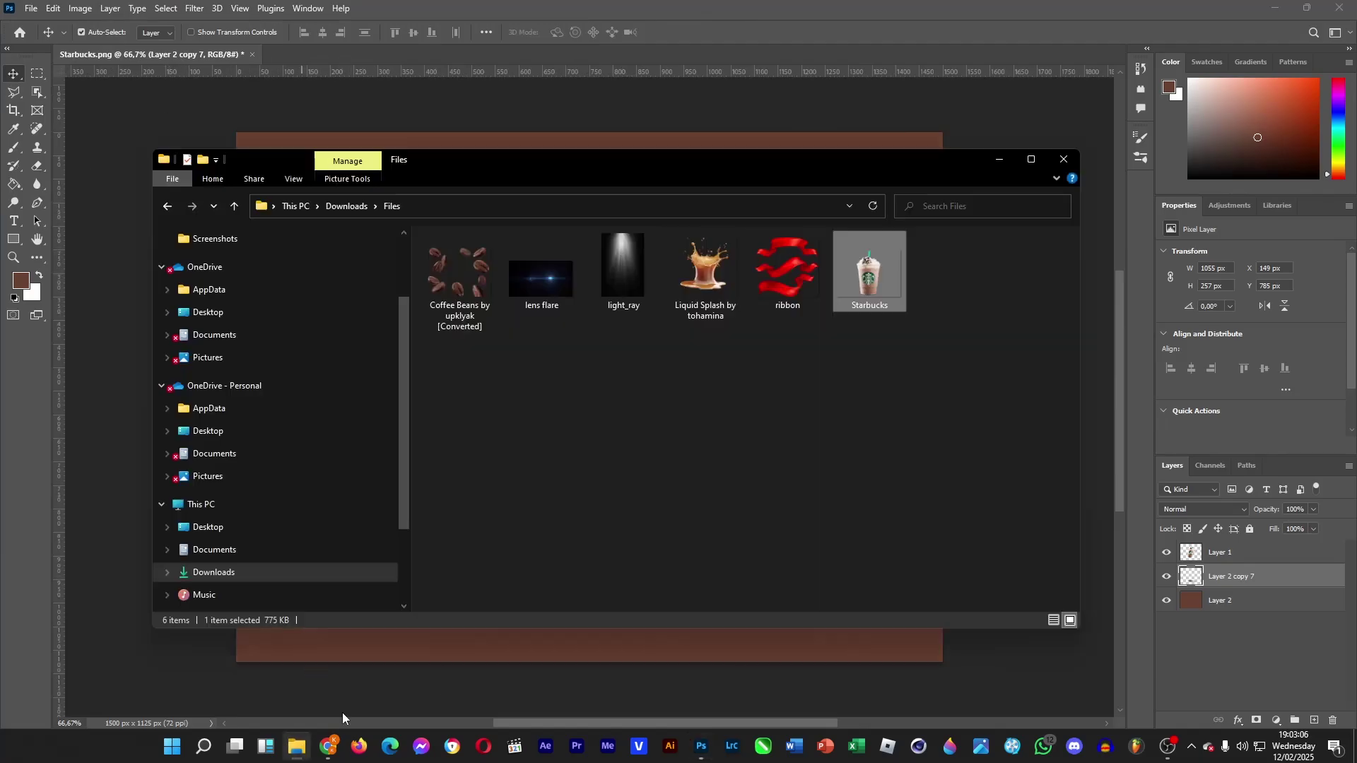
{"action": "left_click_drag", "start_coordinate": [632, 283], "coordinate": [706, 187]}
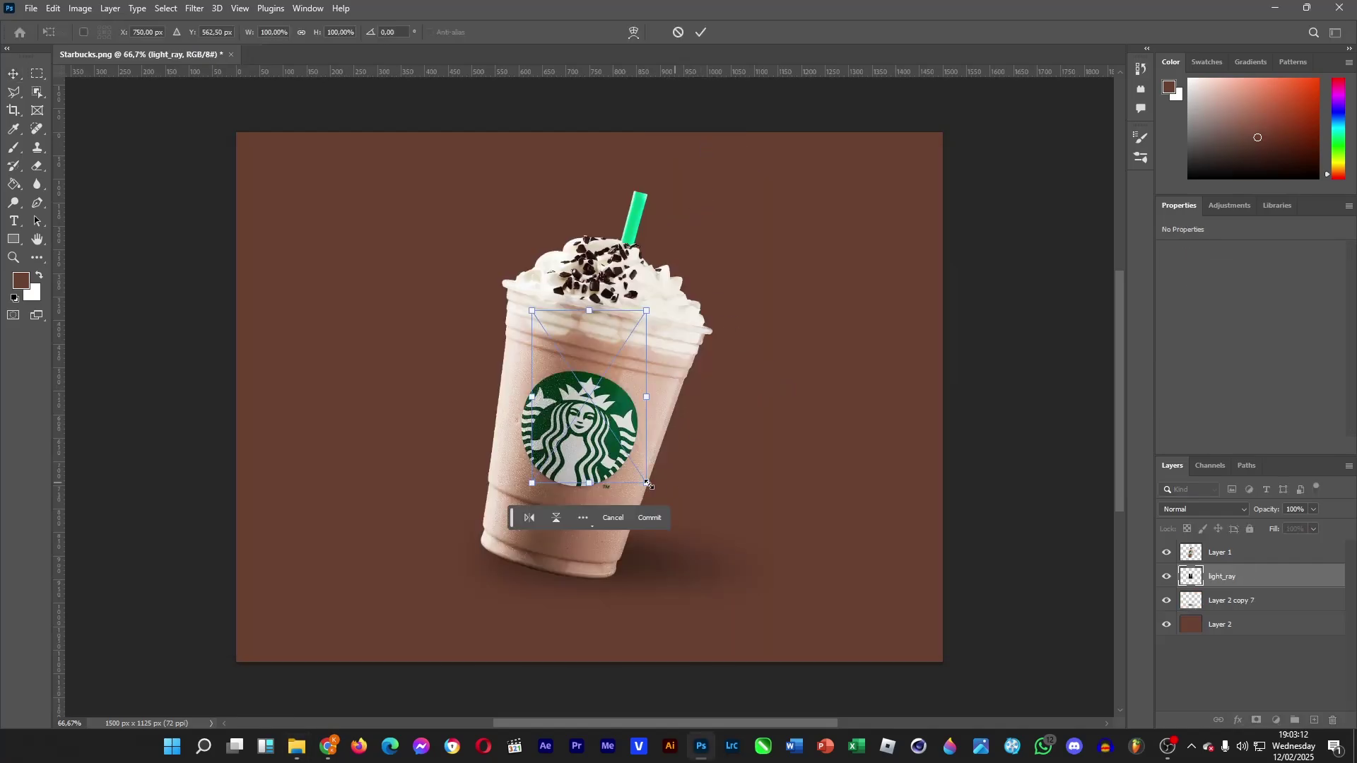
{"action": "left_click_drag", "start_coordinate": [532, 311], "coordinate": [13, 106]}
{"action": "left_click_drag", "start_coordinate": [549, 533], "coordinate": [951, 679]}
{"action": "left_click_drag", "start_coordinate": [802, 259], "coordinate": [739, 305]}
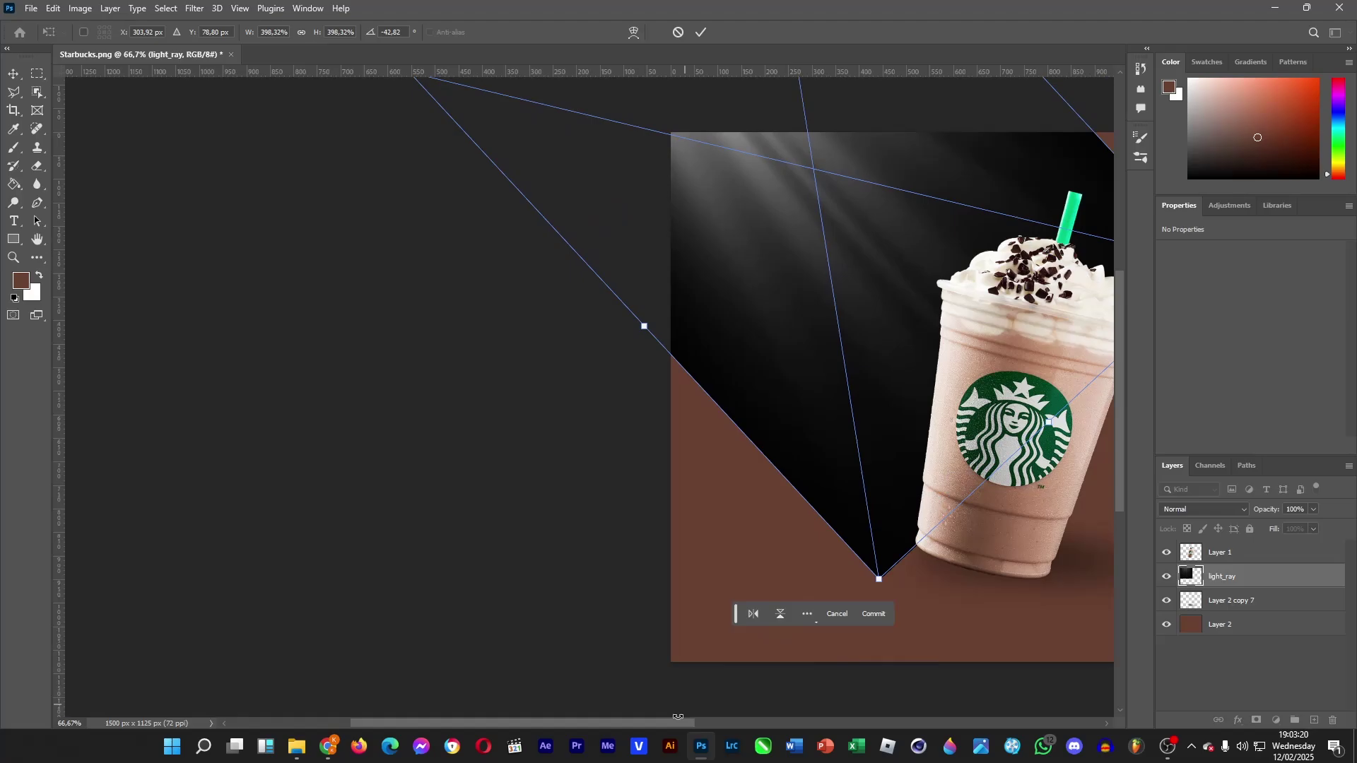
{"action": "left_click_drag", "start_coordinate": [714, 724], "coordinate": [810, 728]}
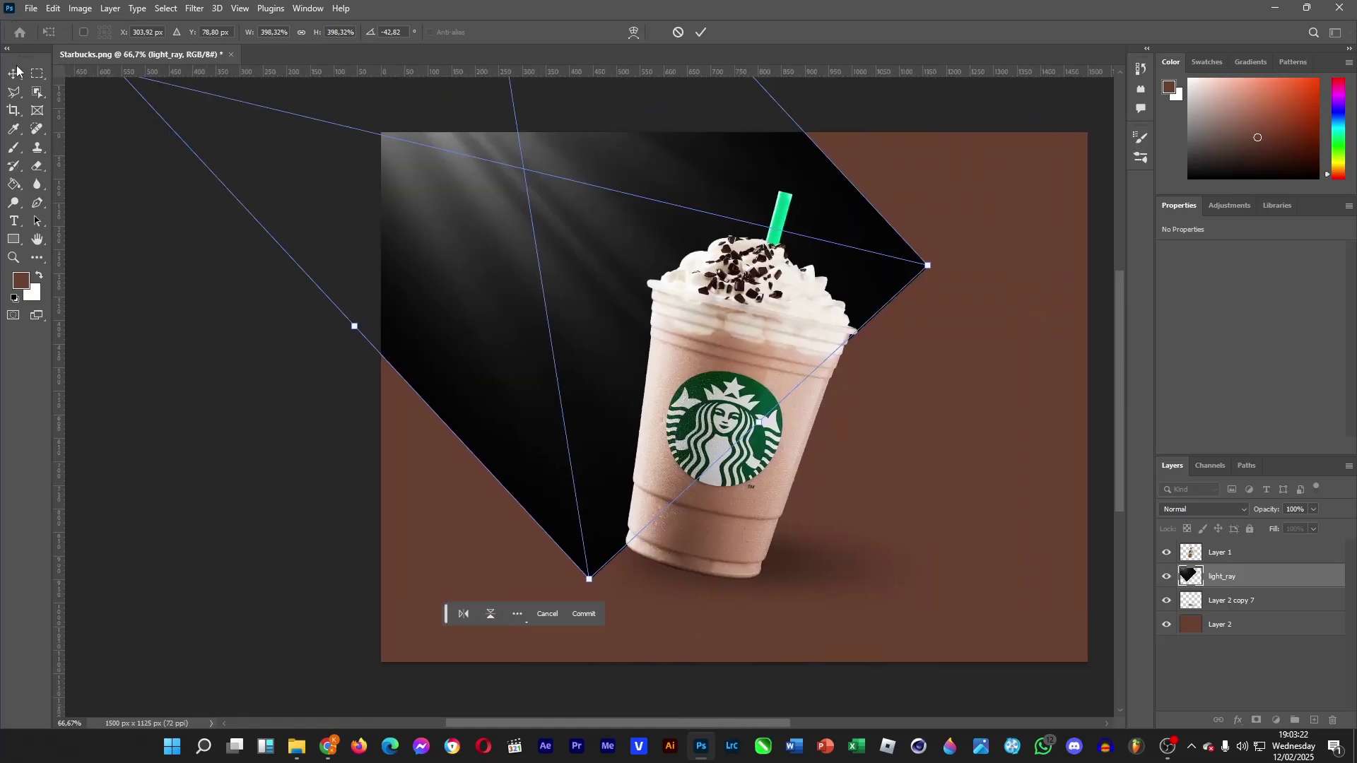
{"action": "left_click_drag", "start_coordinate": [529, 573], "coordinate": [589, 578]}
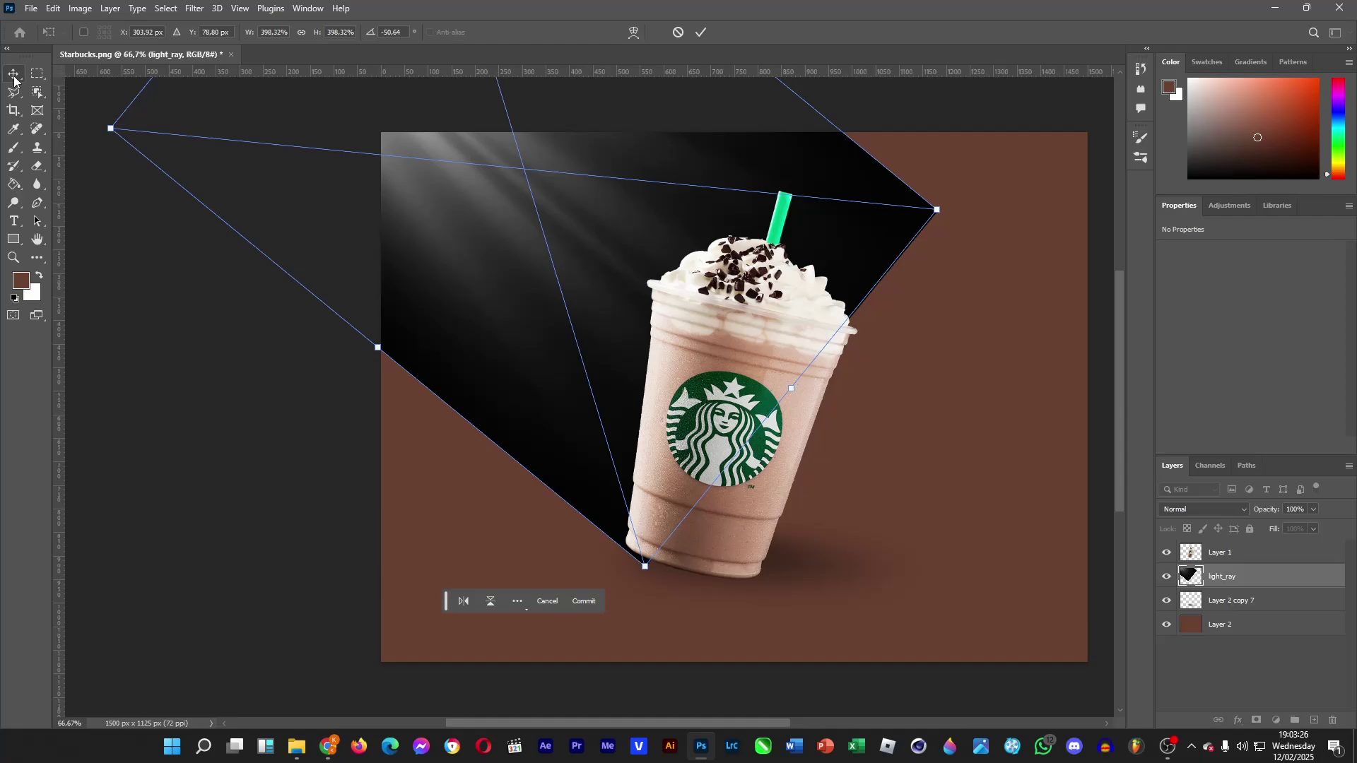
{"action": "left_click", "coordinate": [14, 79]}
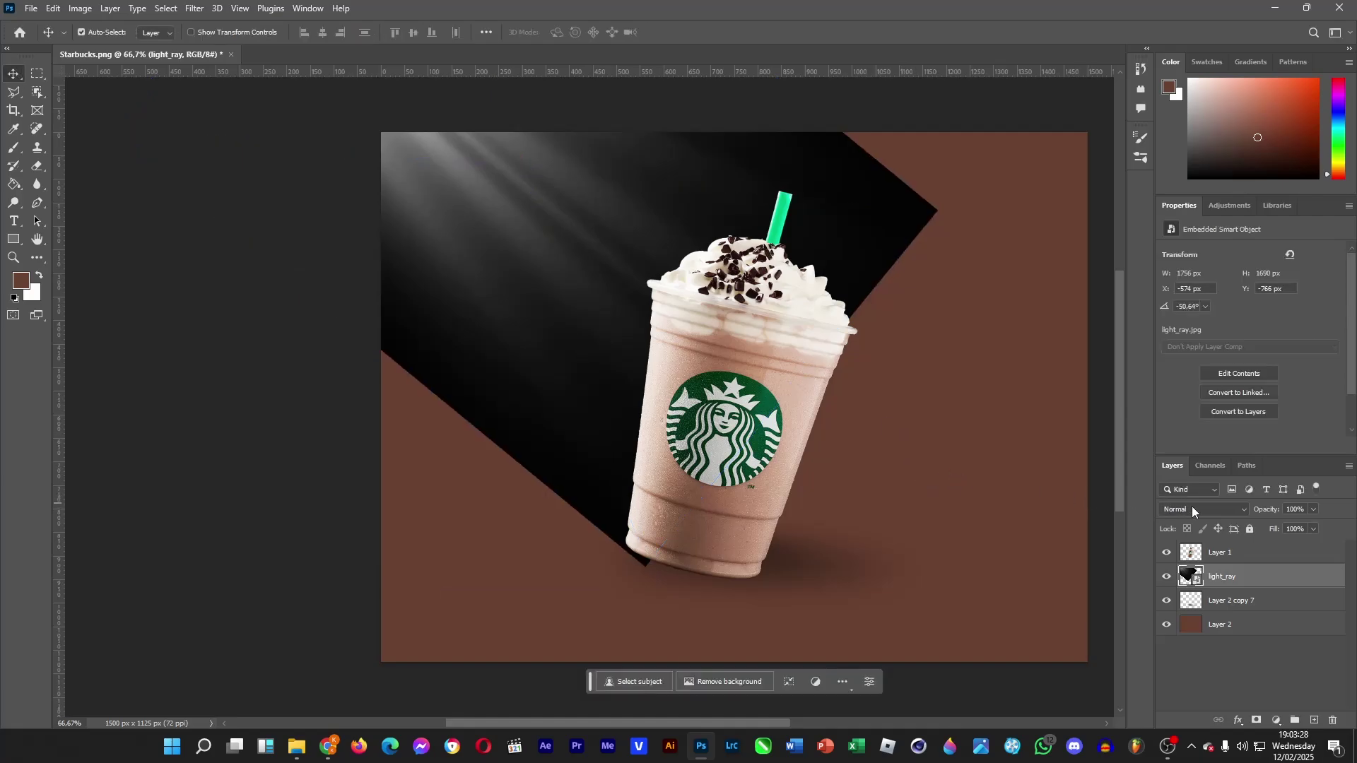
- Set the light_ray layer's blend mode to Color Dodge
{"action": "left_click", "coordinate": [1193, 511]}
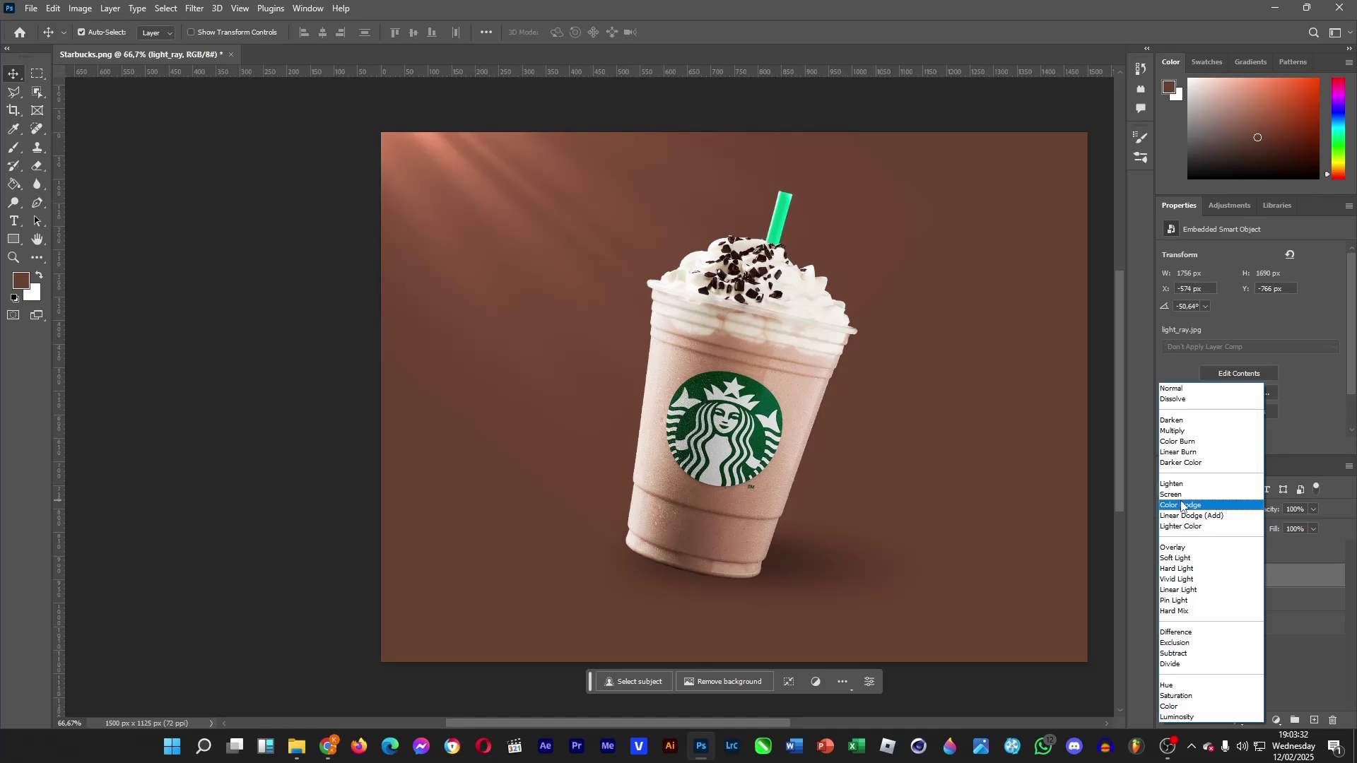
{"action": "left_click", "coordinate": [1183, 506]}
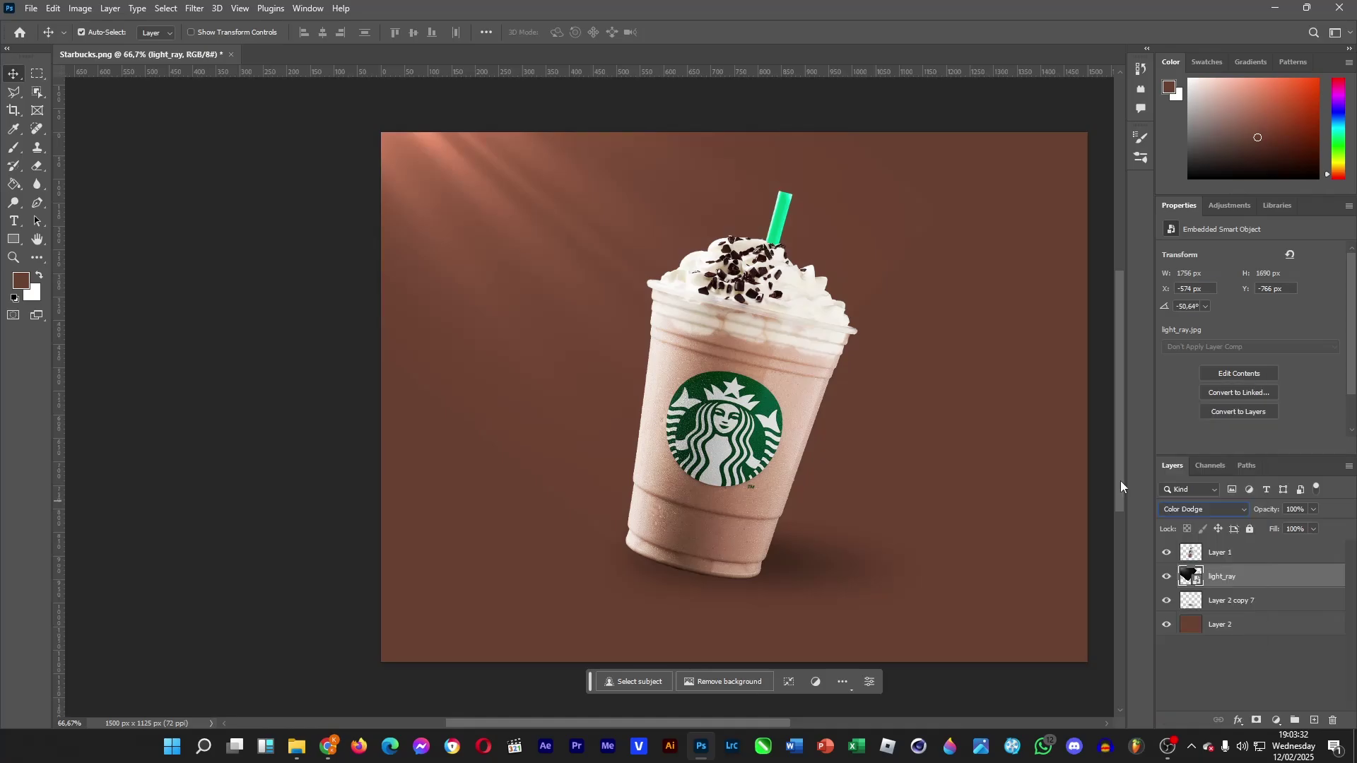
- Rasterize the light_ray layer, soften its outer edge with the 417 px Eraser, and duplicate it to strengthen the light
{"action": "left_click", "coordinate": [38, 167]}
{"action": "right_click", "coordinate": [1278, 591]}
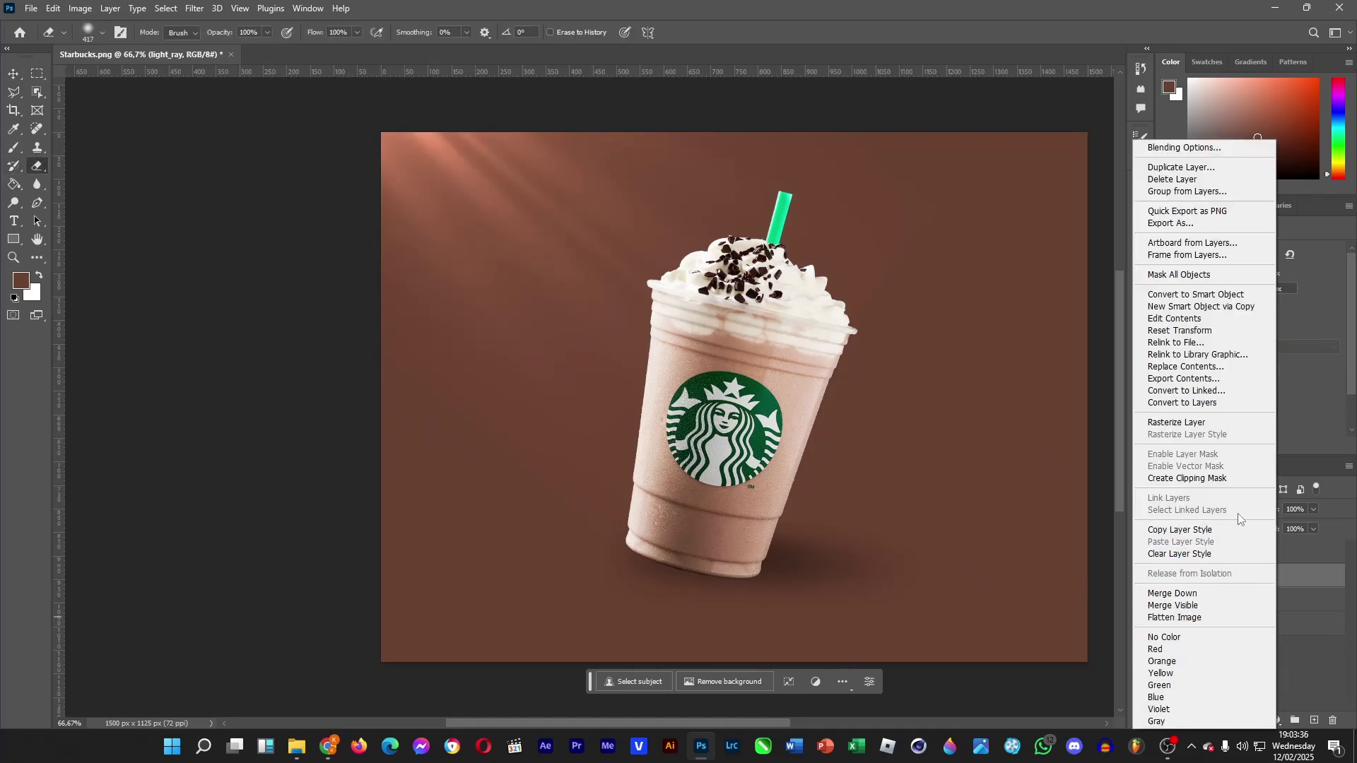
{"action": "left_click", "coordinate": [1198, 428]}
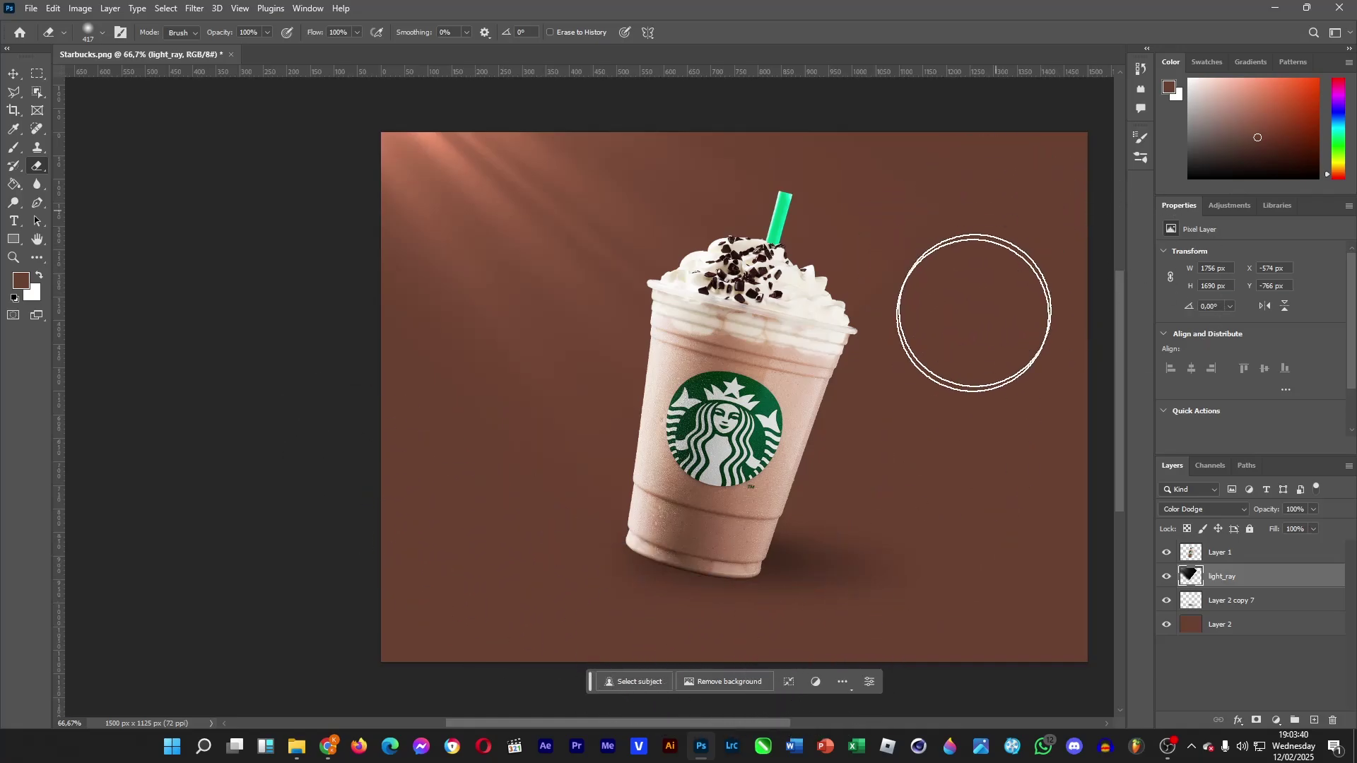
{"action": "left_click_drag", "start_coordinate": [946, 273], "coordinate": [1030, 393]}
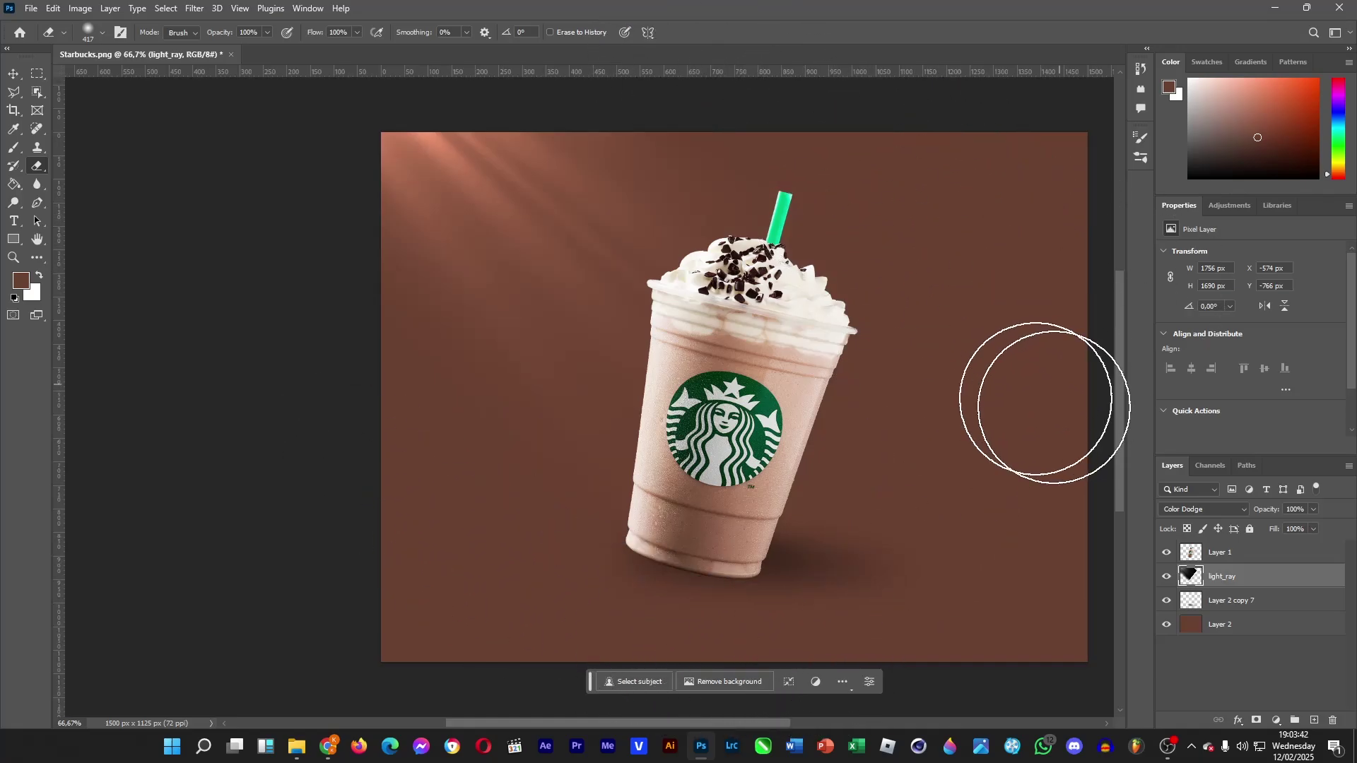
{"action": "key", "text": "ctrl+j"}
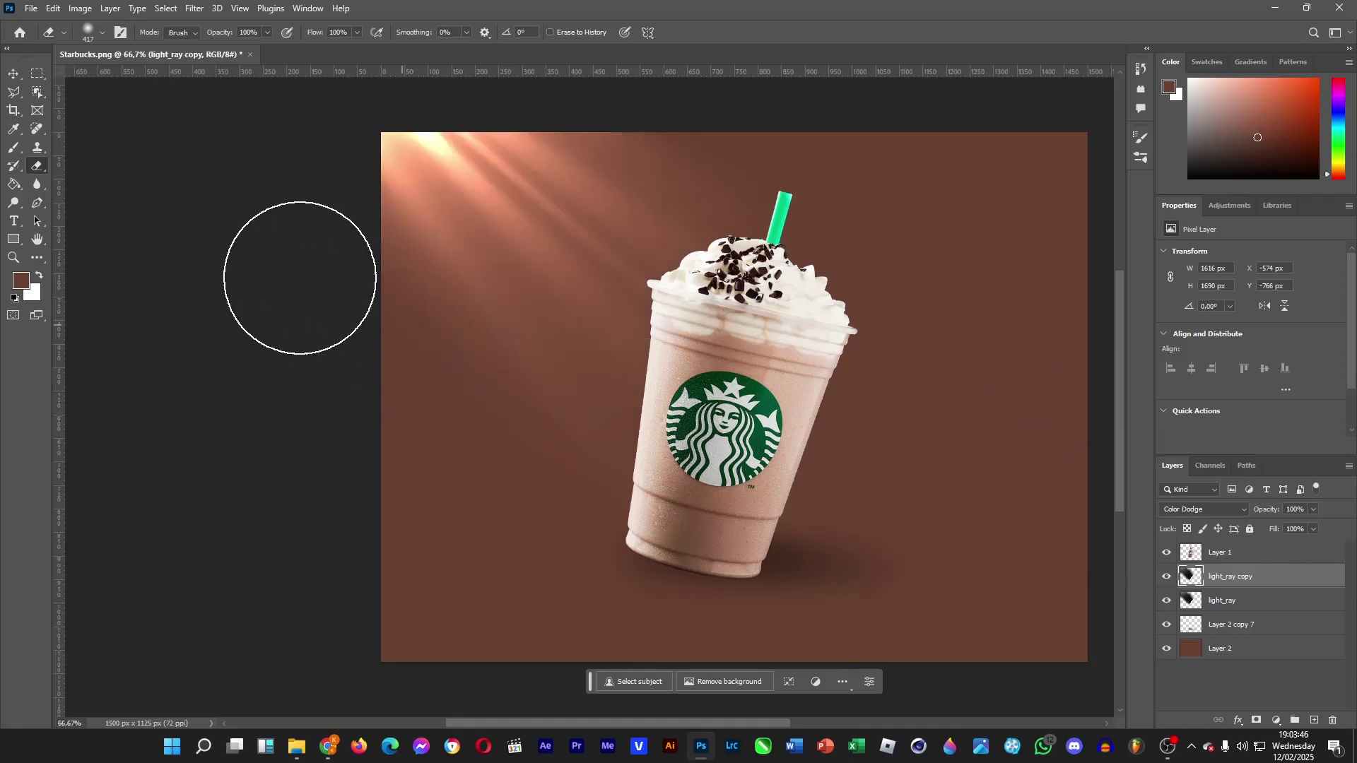
- Try merging the two light ray layers and blending the result with Color Dodge, and undo the attempt
{"action": "left_click", "coordinate": [1213, 606]}
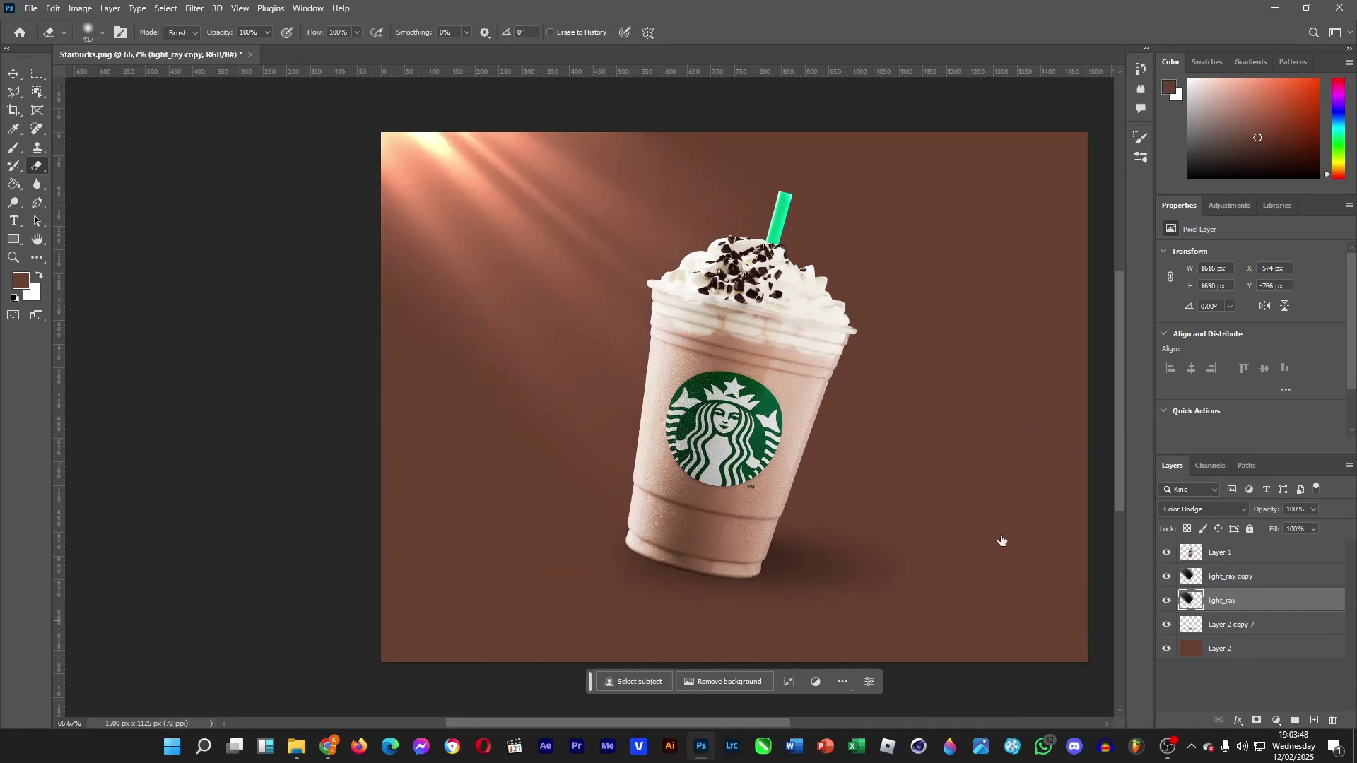
{"action": "left_click", "coordinate": [1245, 576], "text": "ctrl"}
{"action": "right_click", "coordinate": [1246, 574]}
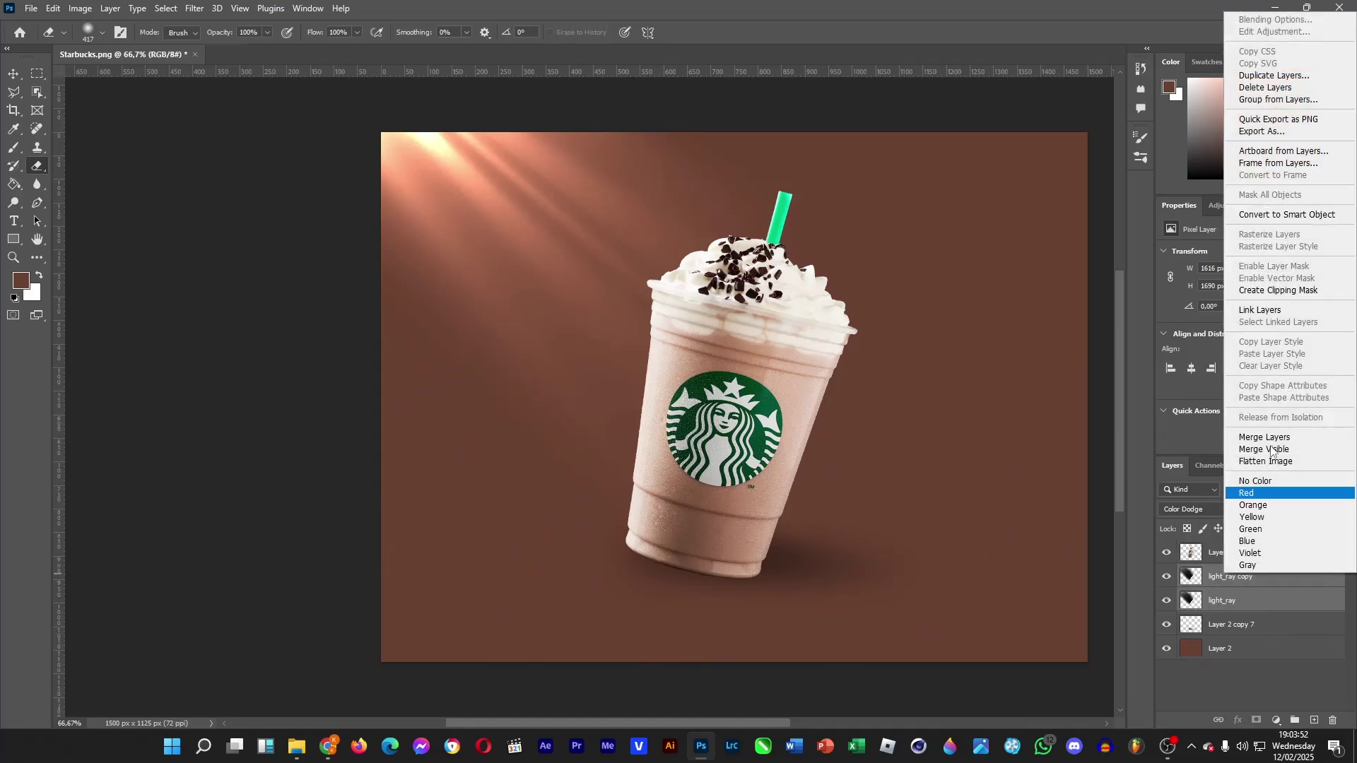
{"action": "left_click", "coordinate": [1282, 437]}
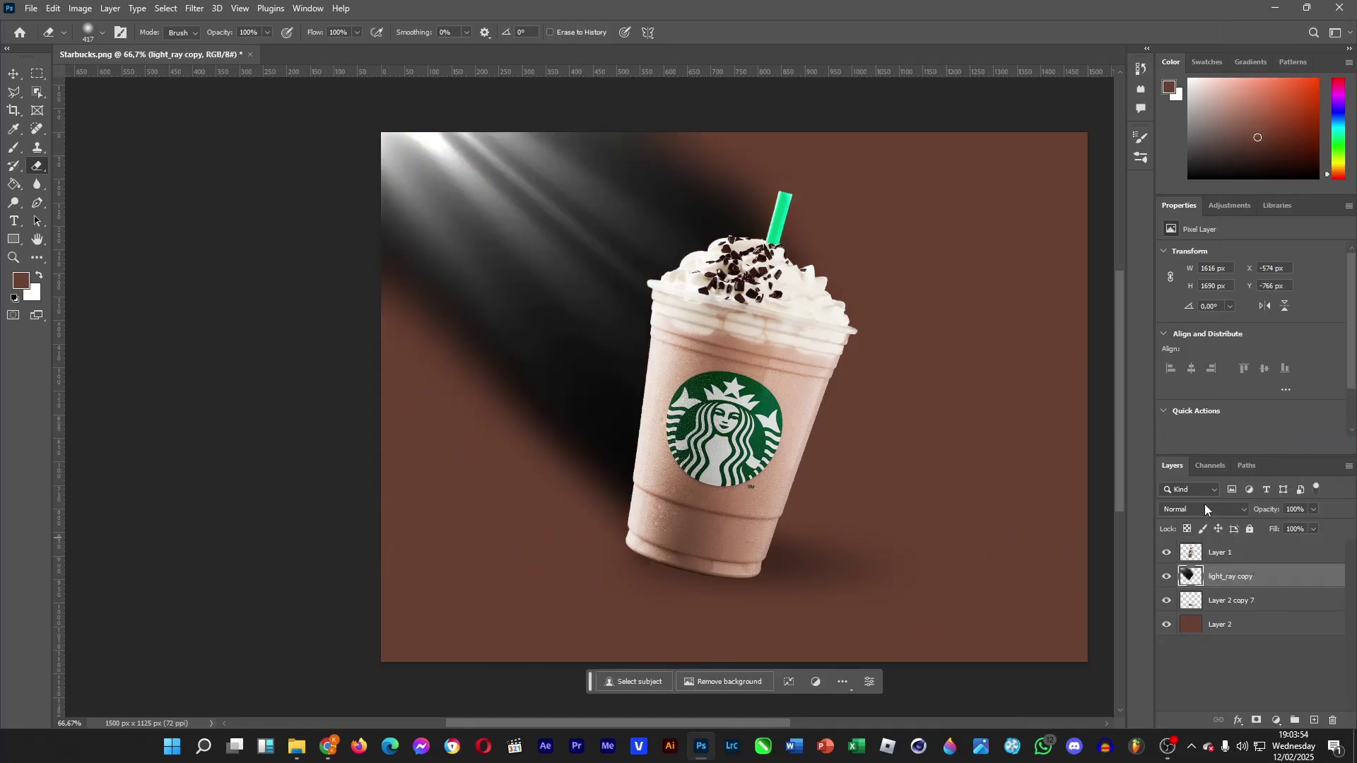
{"action": "left_click", "coordinate": [1211, 508]}
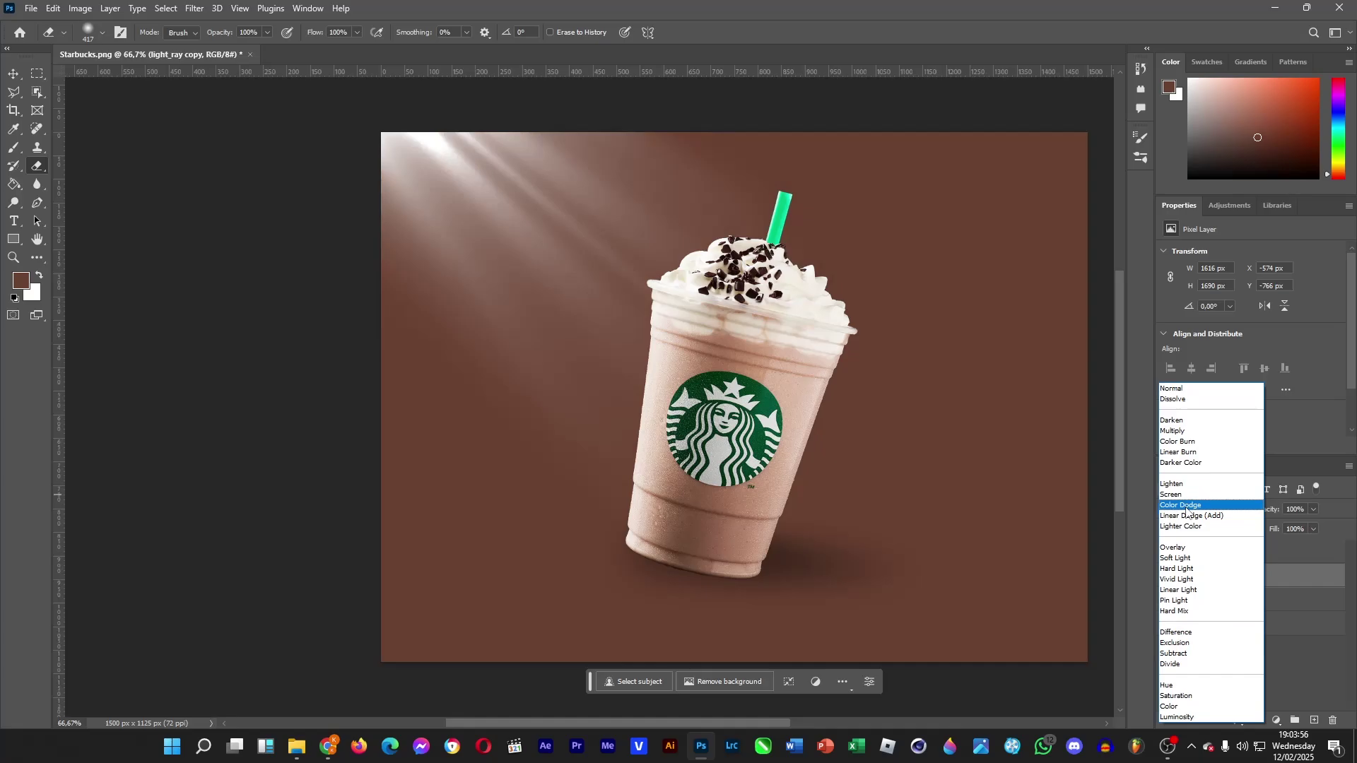
{"action": "left_click", "coordinate": [1189, 506]}
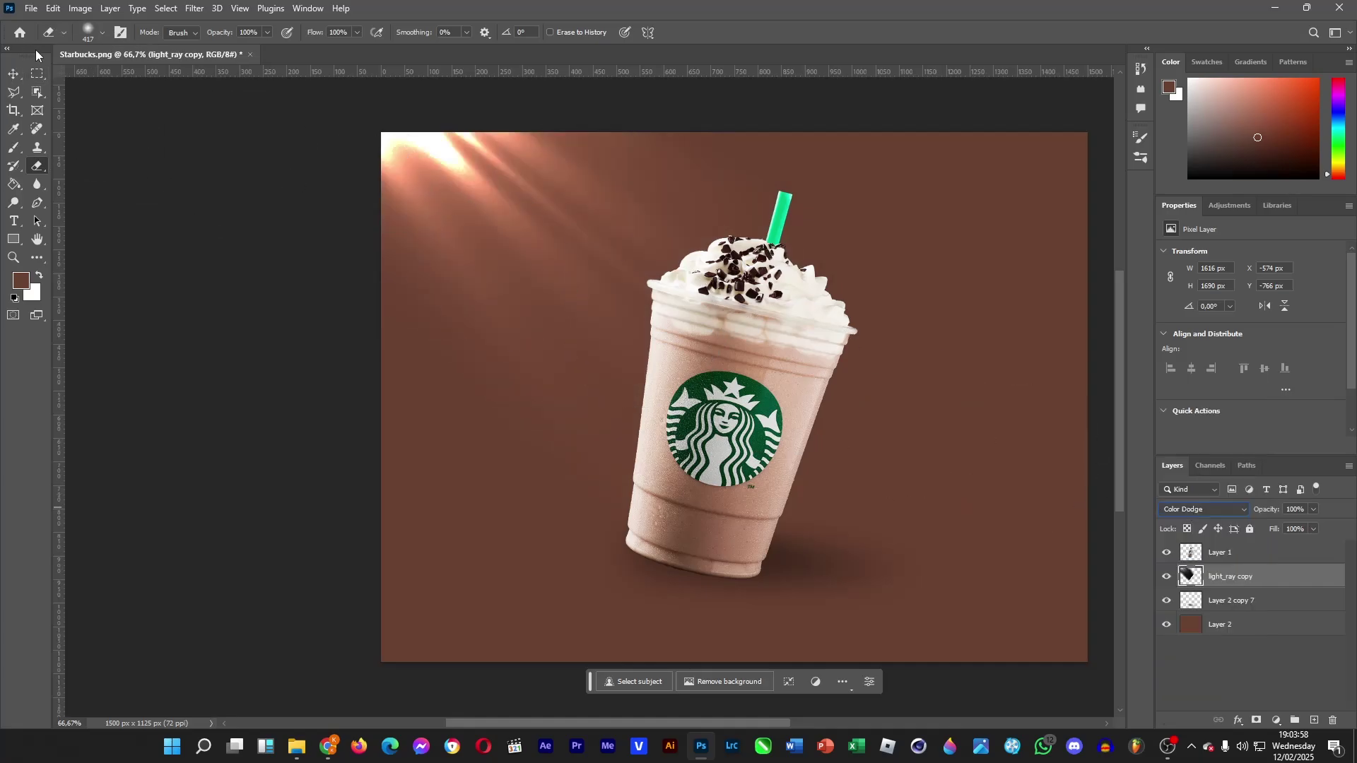
{"action": "key", "text": "ctrl+z"}
{"action": "key", "text": "ctrl+z"}
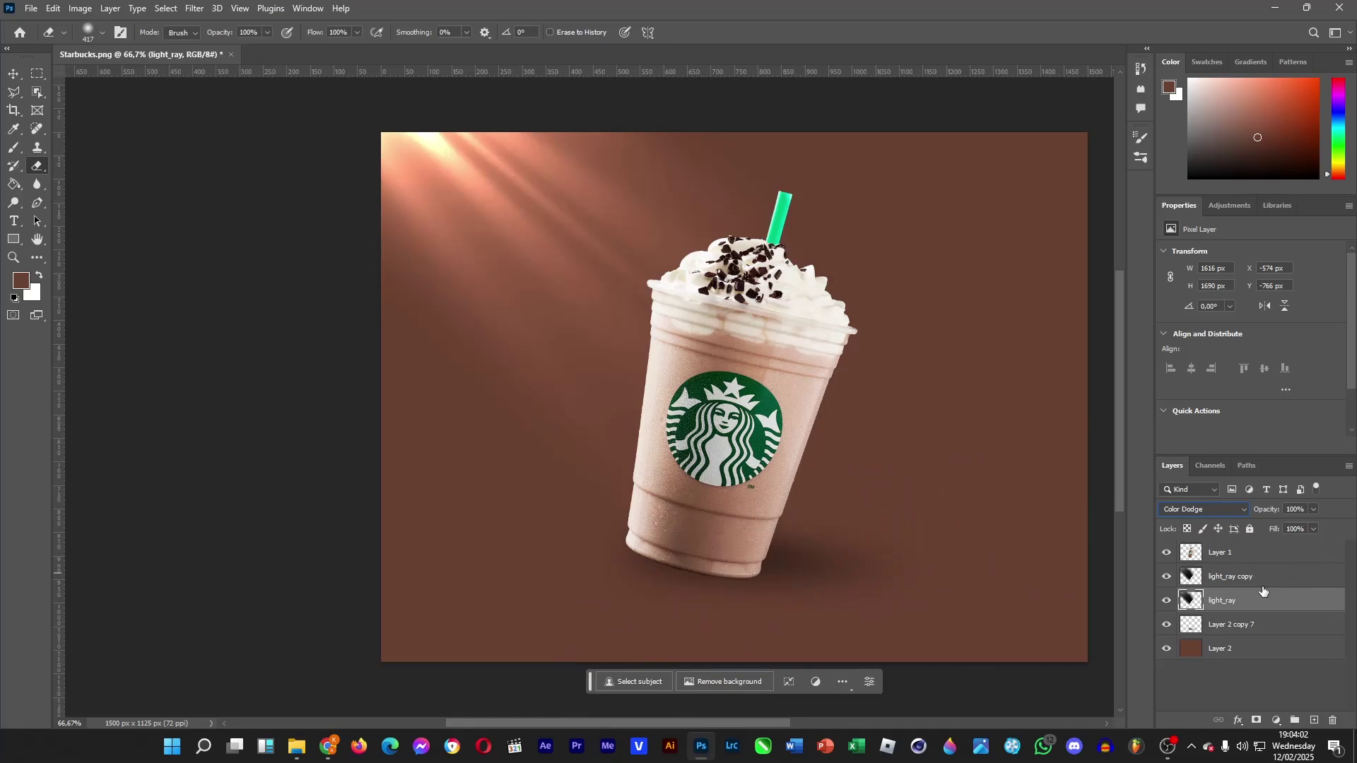
- Group the light_ray layer and its copy together
{"action": "left_click", "coordinate": [1263, 586], "text": "shift"}
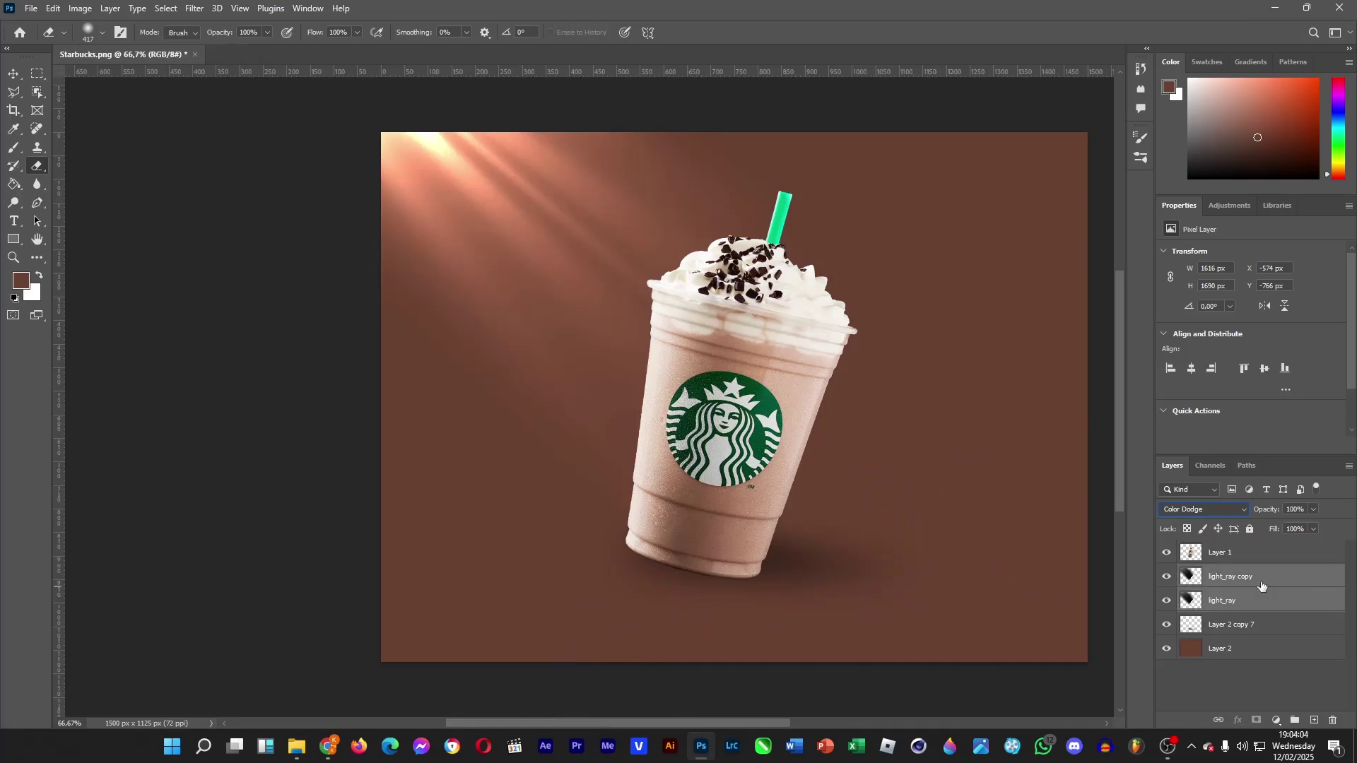
{"action": "key", "text": "ctrl+g"}
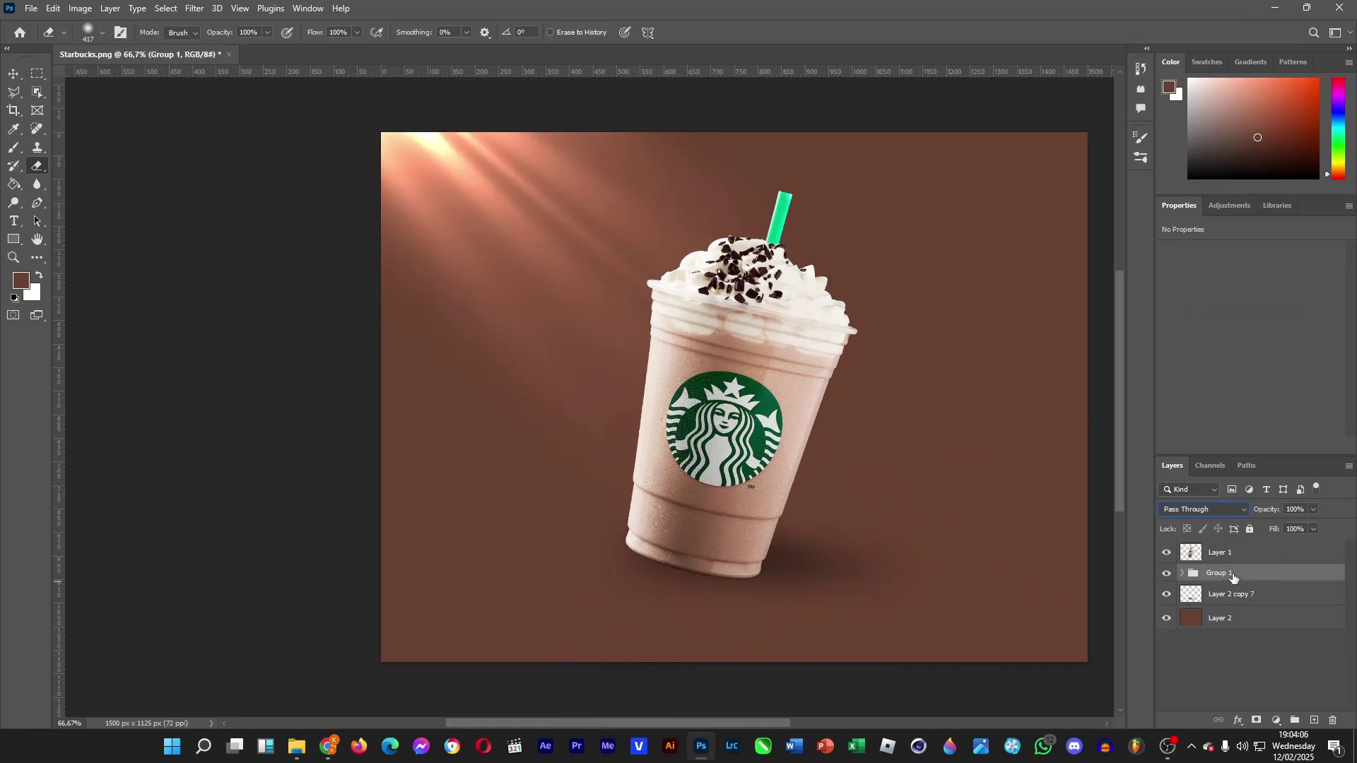
{"action": "right_click", "coordinate": [1233, 576]}
{"action": "left_click", "coordinate": [1246, 576]}
{"action": "right_click", "coordinate": [1223, 572]}
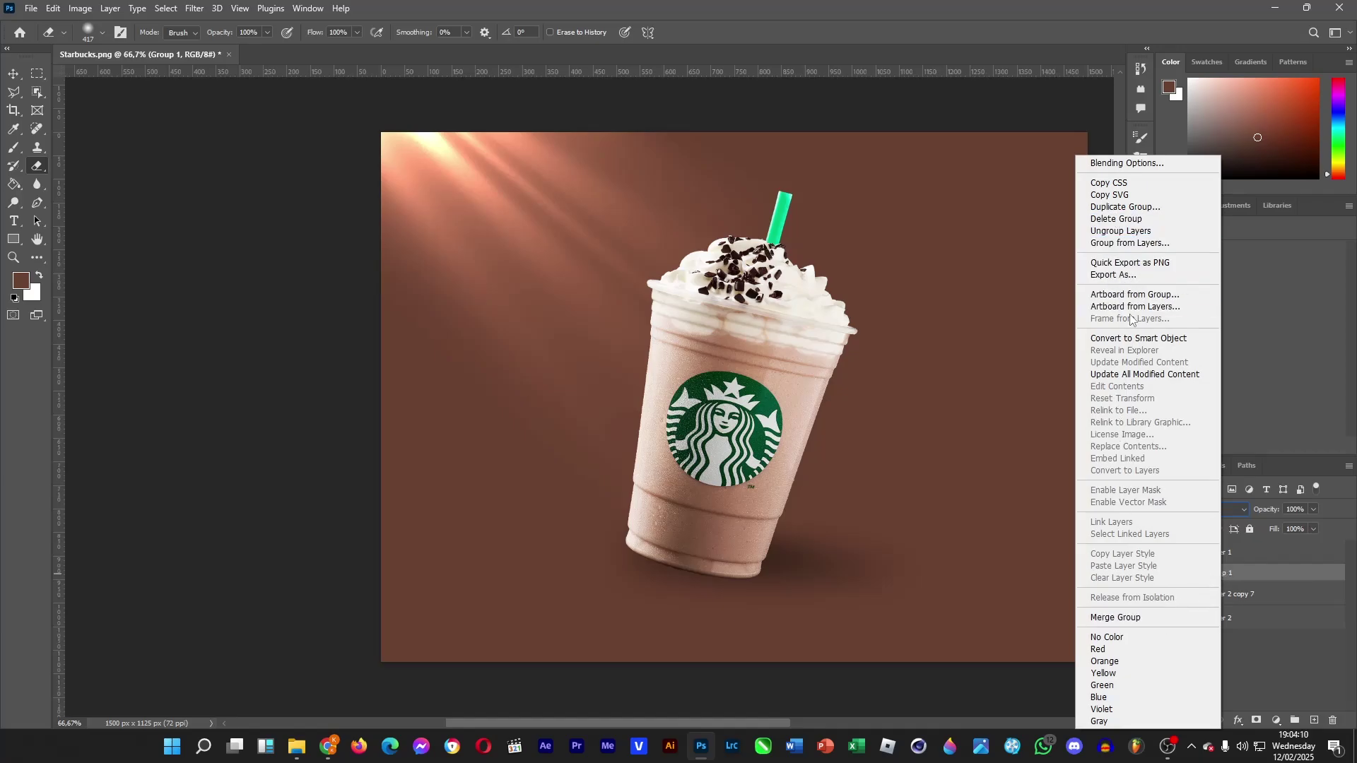
{"action": "left_click", "coordinate": [1298, 661]}
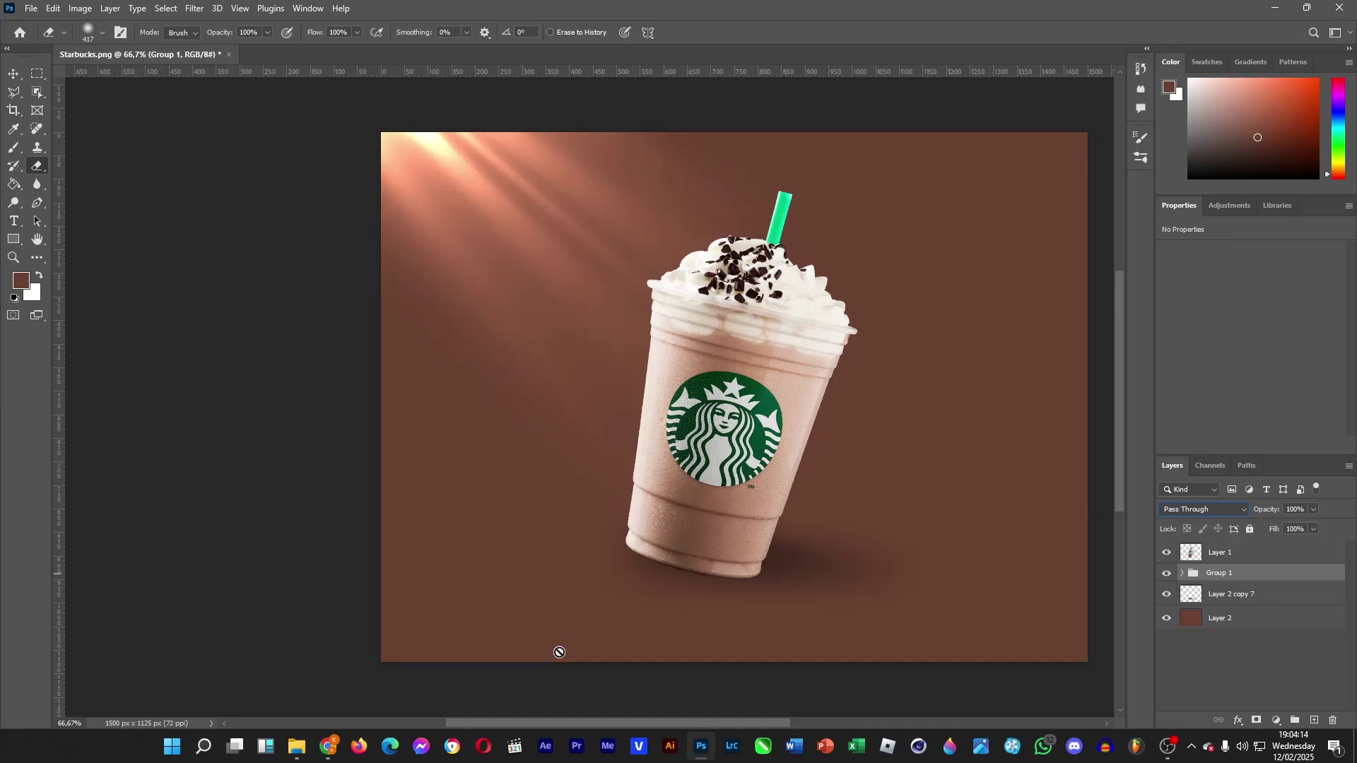
- Place the Liquid Splash image in the document at its original size and bring its layer in front of the cup
{"action": "left_click_drag", "start_coordinate": [571, 722], "coordinate": [605, 700]}
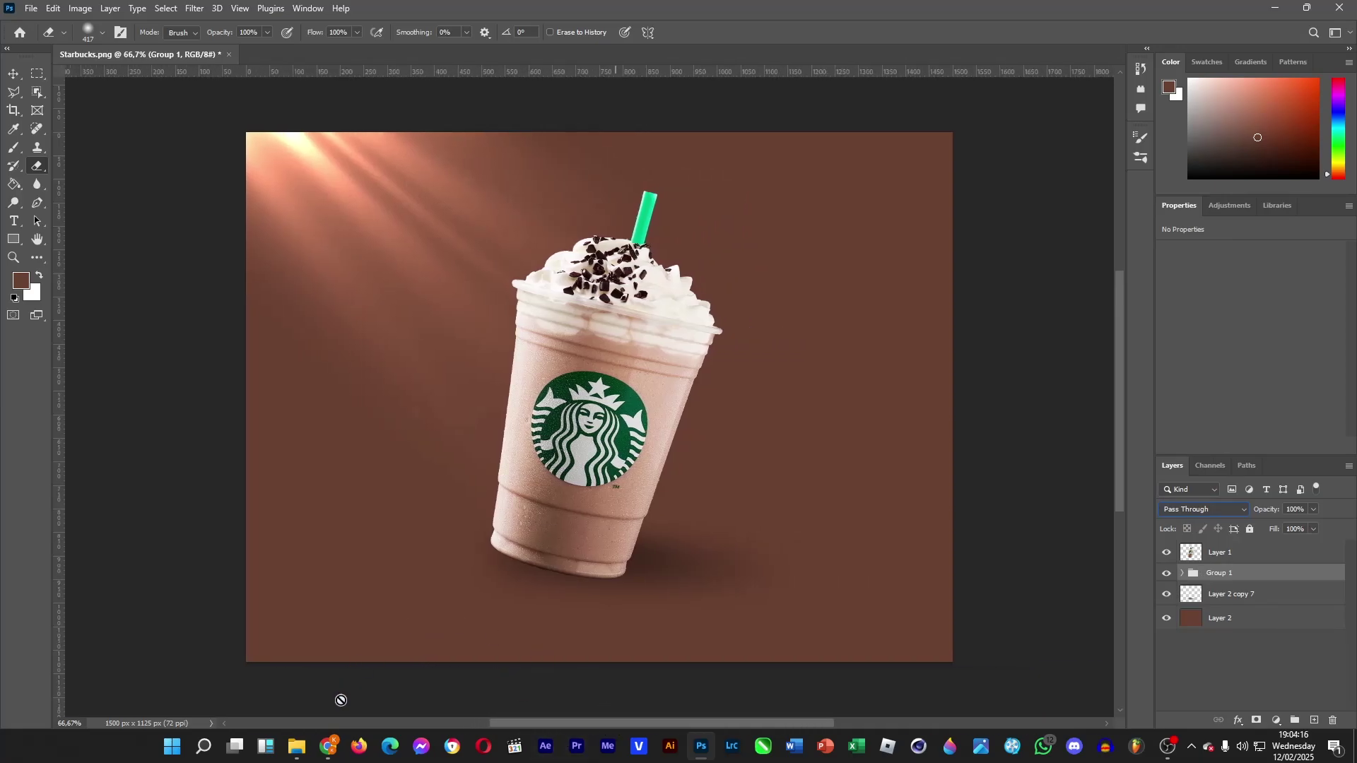
{"action": "left_click", "coordinate": [300, 748]}
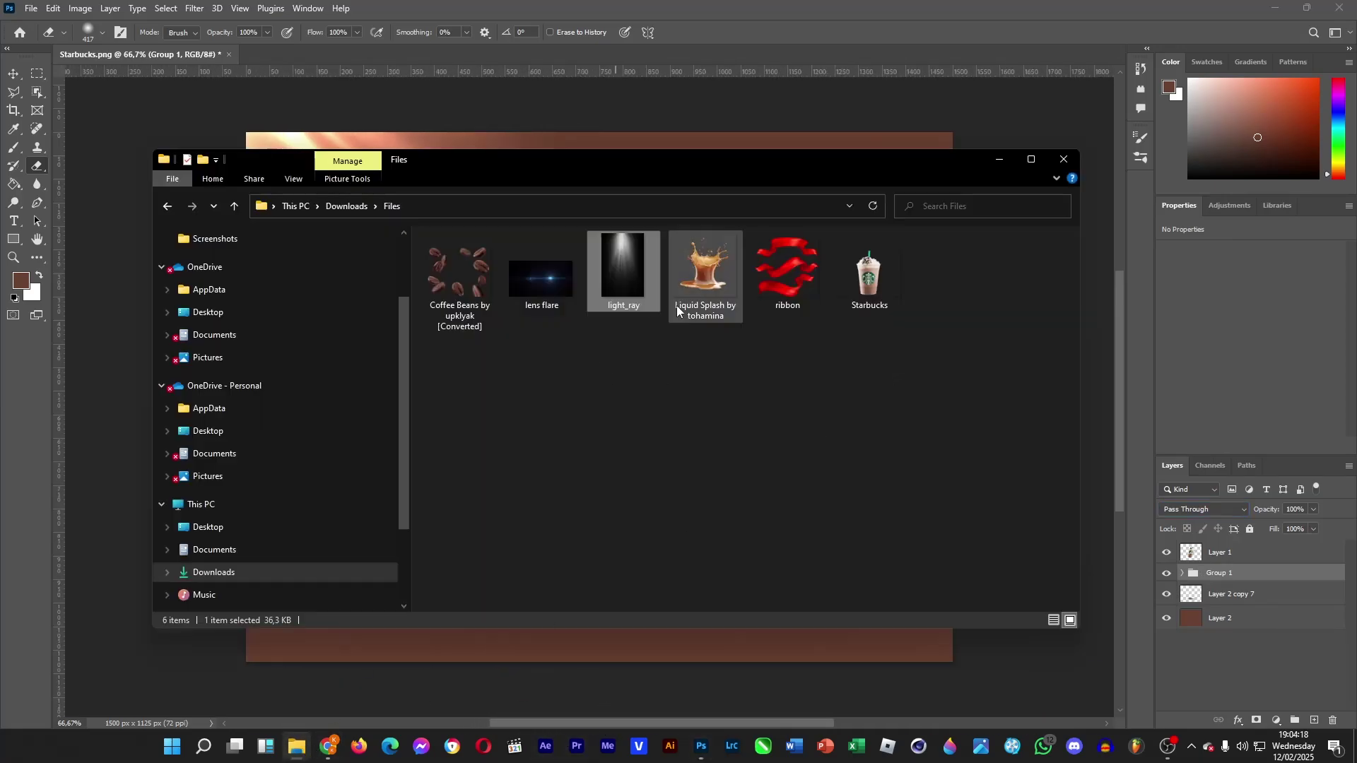
{"action": "left_click_drag", "start_coordinate": [689, 294], "coordinate": [805, 140]}
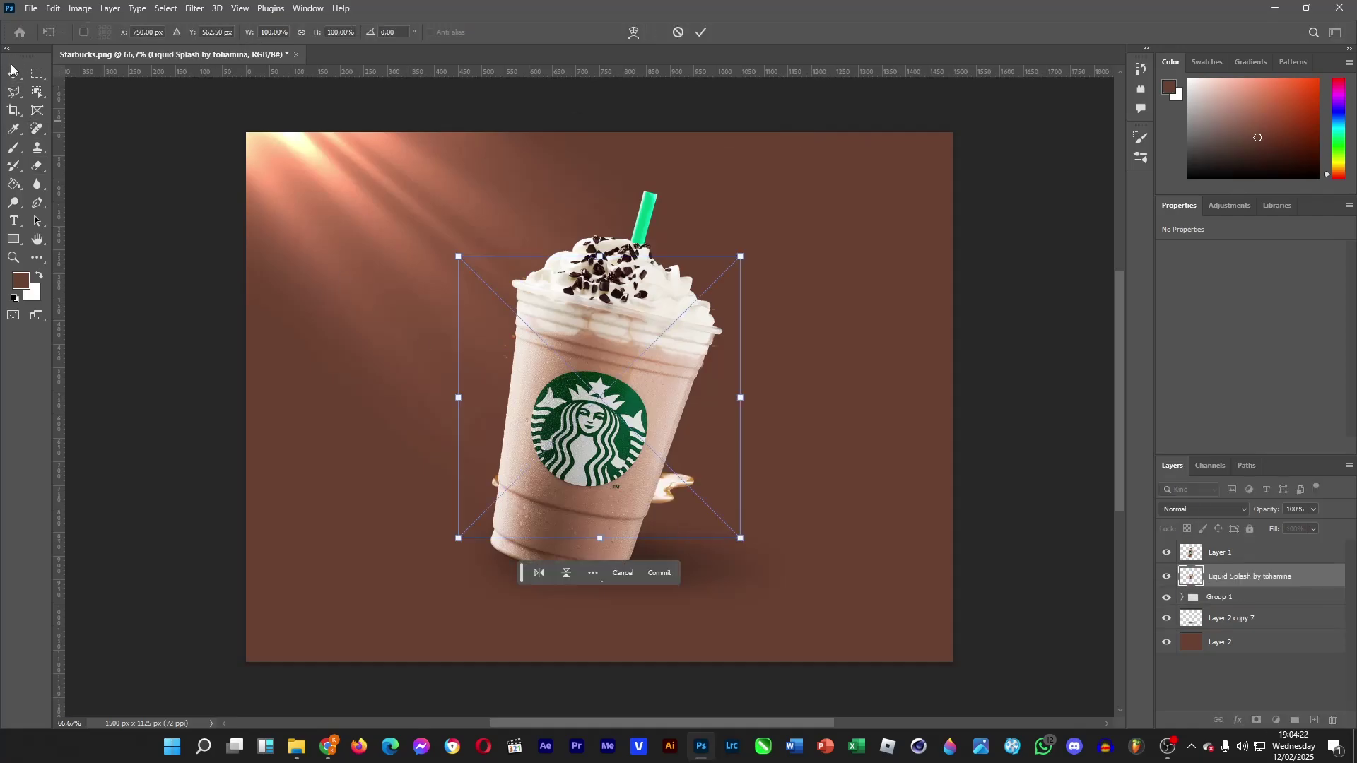
{"action": "key", "text": "Return"}
{"action": "key", "text": "ctrl+bracketright"}
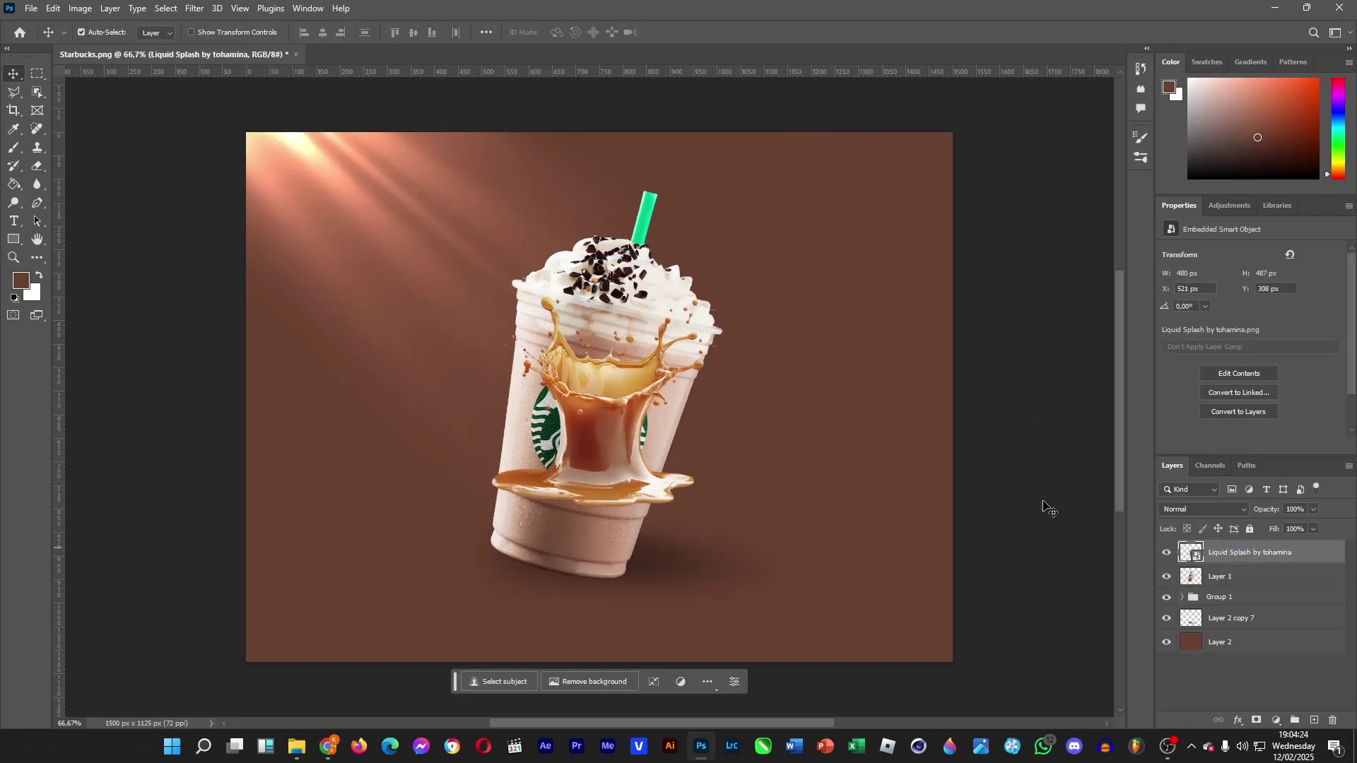
- Enlarge the liquid splash to about 225% and position it along the canvas's bottom edge, with its crown around the cup's base
{"action": "left_click_drag", "start_coordinate": [571, 449], "coordinate": [486, 530]}
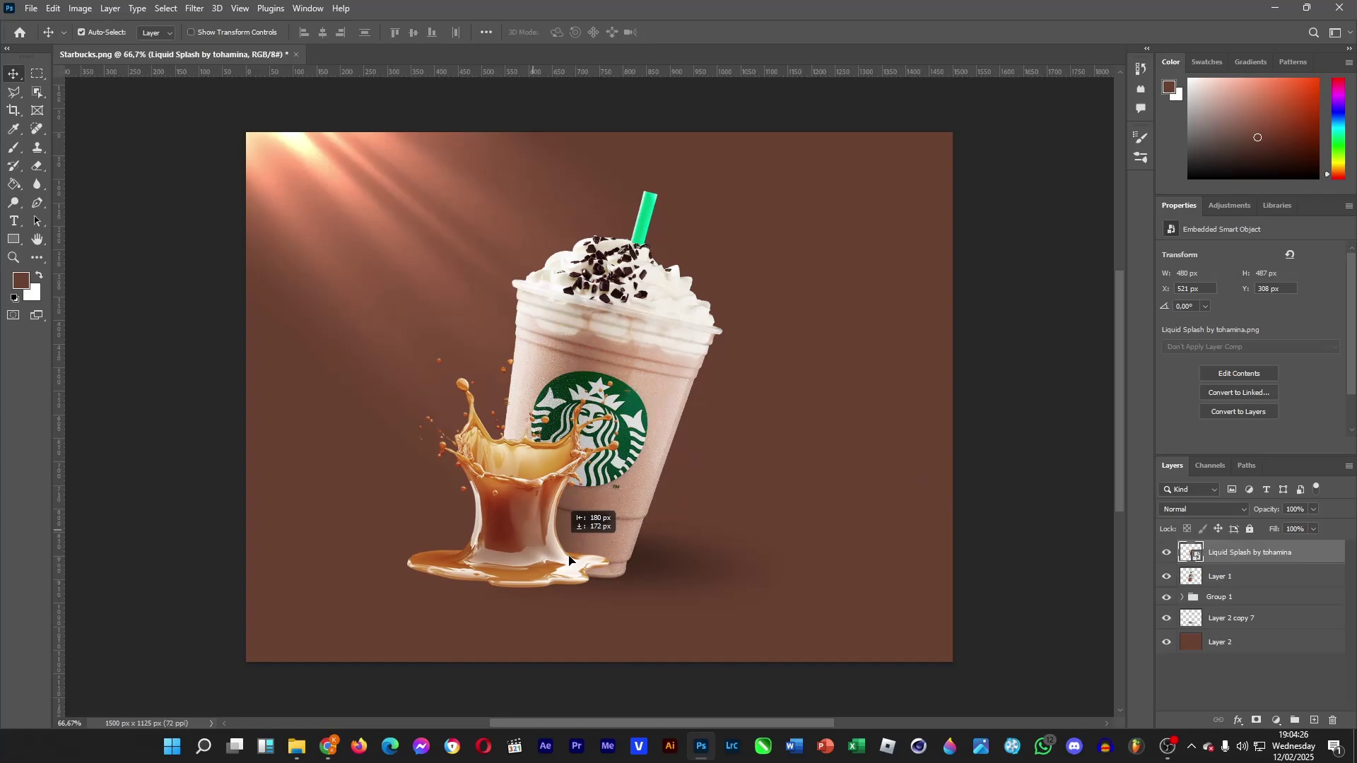
{"action": "key", "text": "ctrl+t"}
{"action": "left_click_drag", "start_coordinate": [656, 617], "coordinate": [781, 735]}
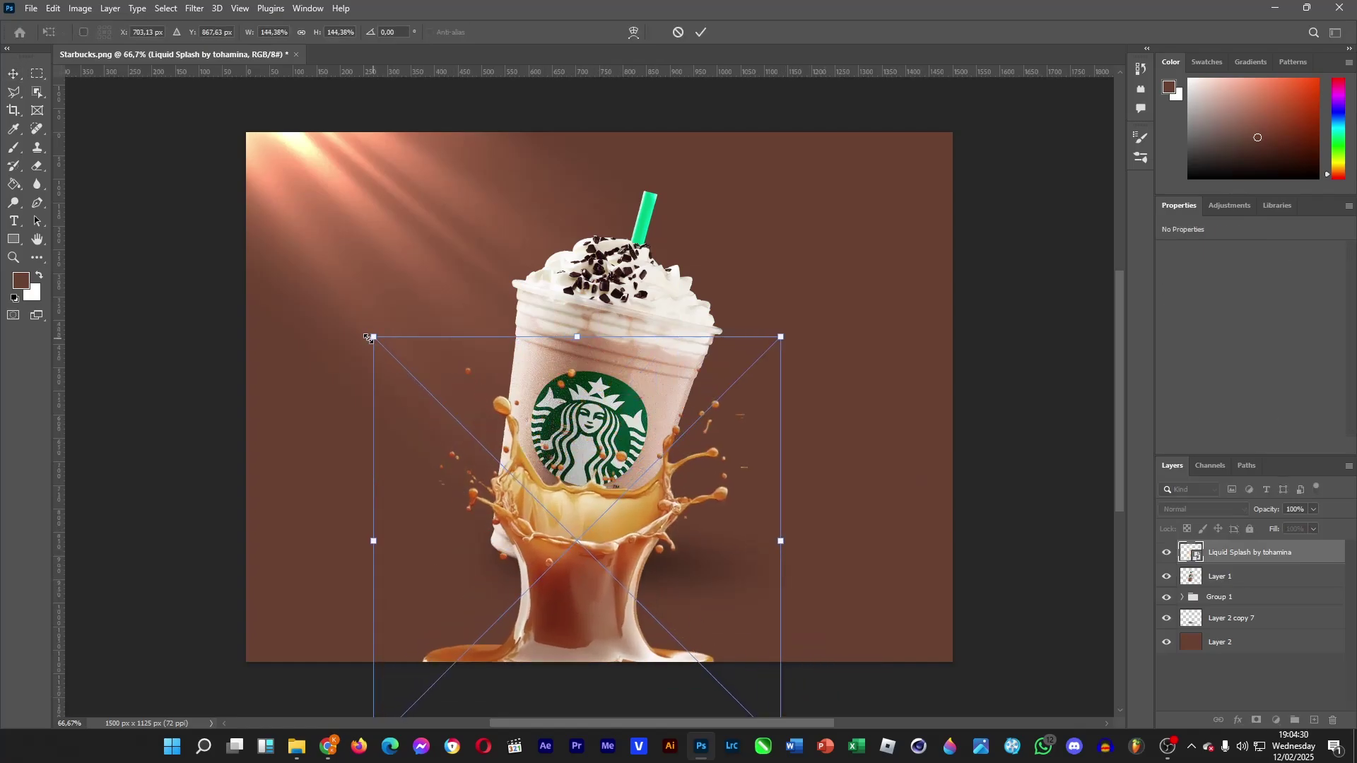
{"action": "left_click_drag", "start_coordinate": [376, 336], "coordinate": [144, 107]}
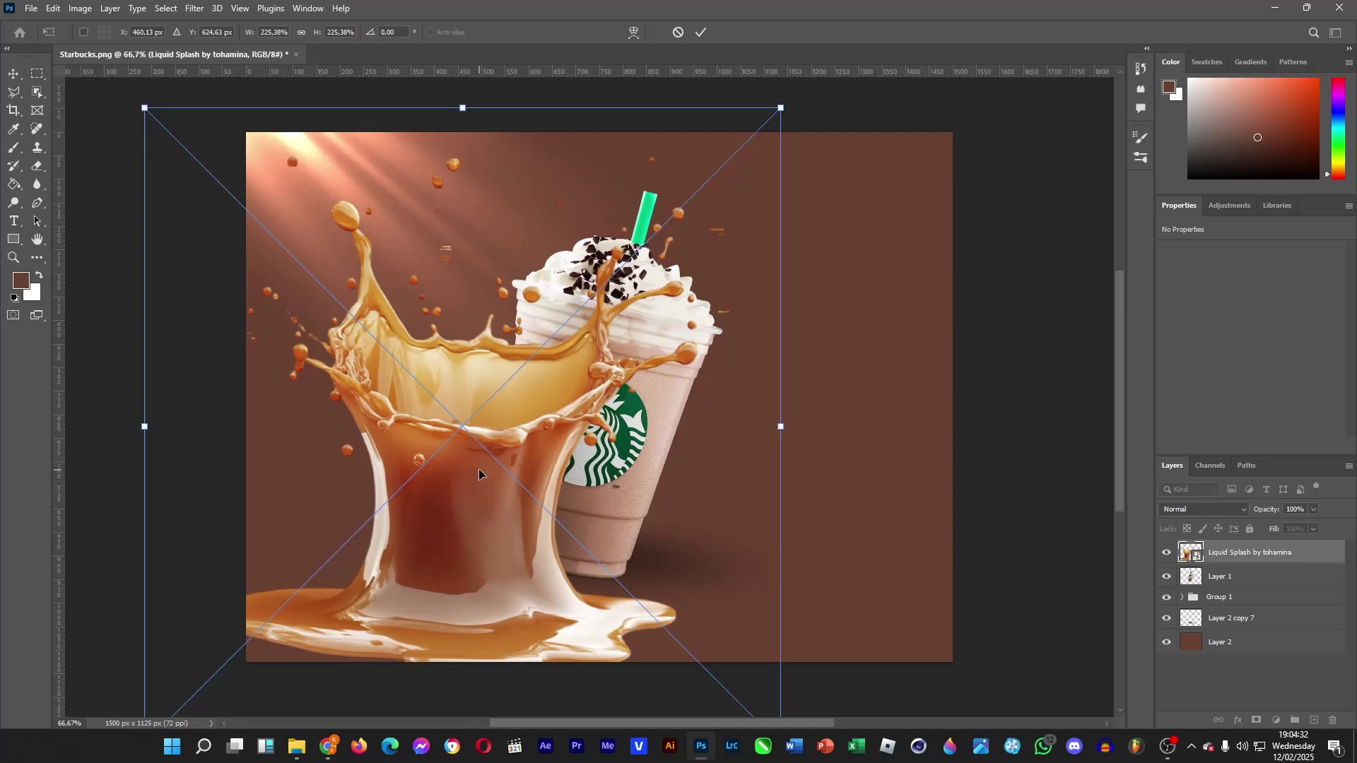
{"action": "left_click_drag", "start_coordinate": [500, 409], "coordinate": [596, 608]}
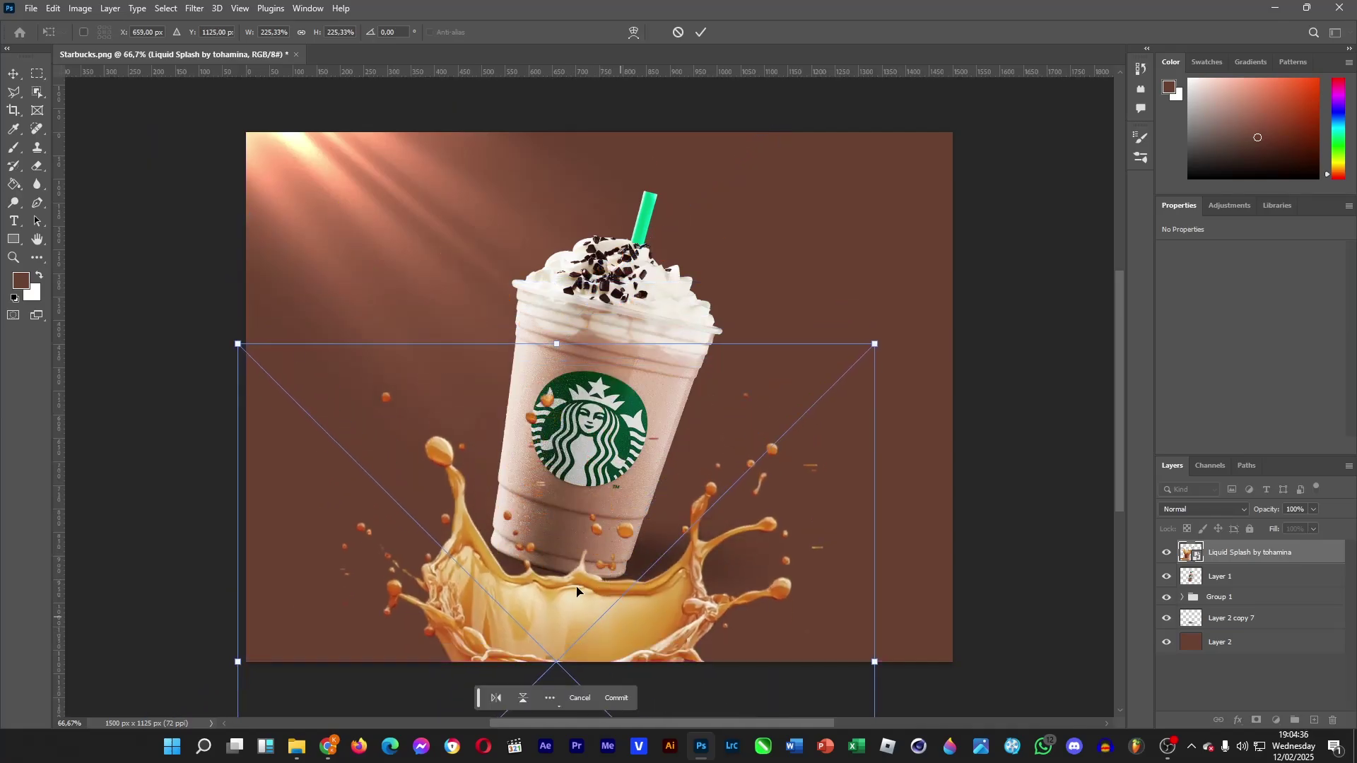
{"action": "left_click", "coordinate": [17, 74]}
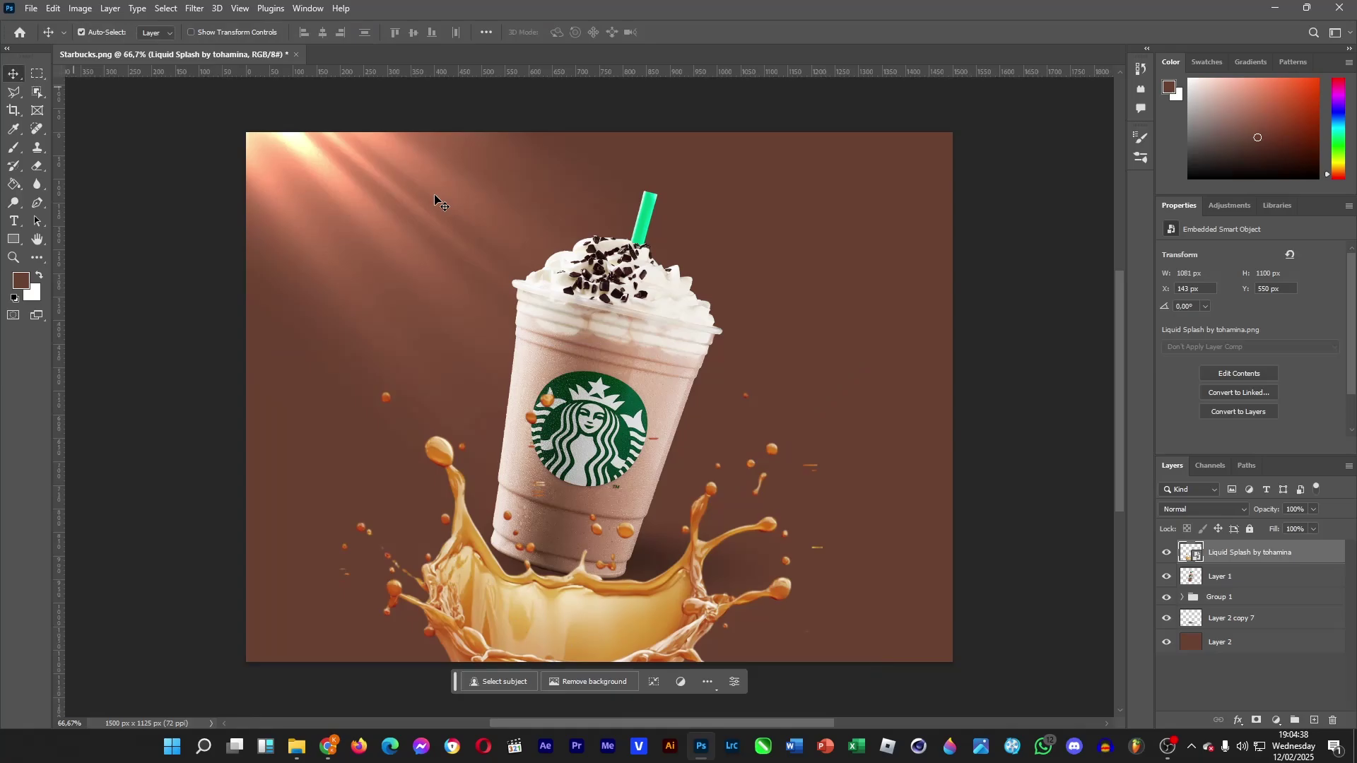
{"action": "left_click", "coordinate": [191, 10]}
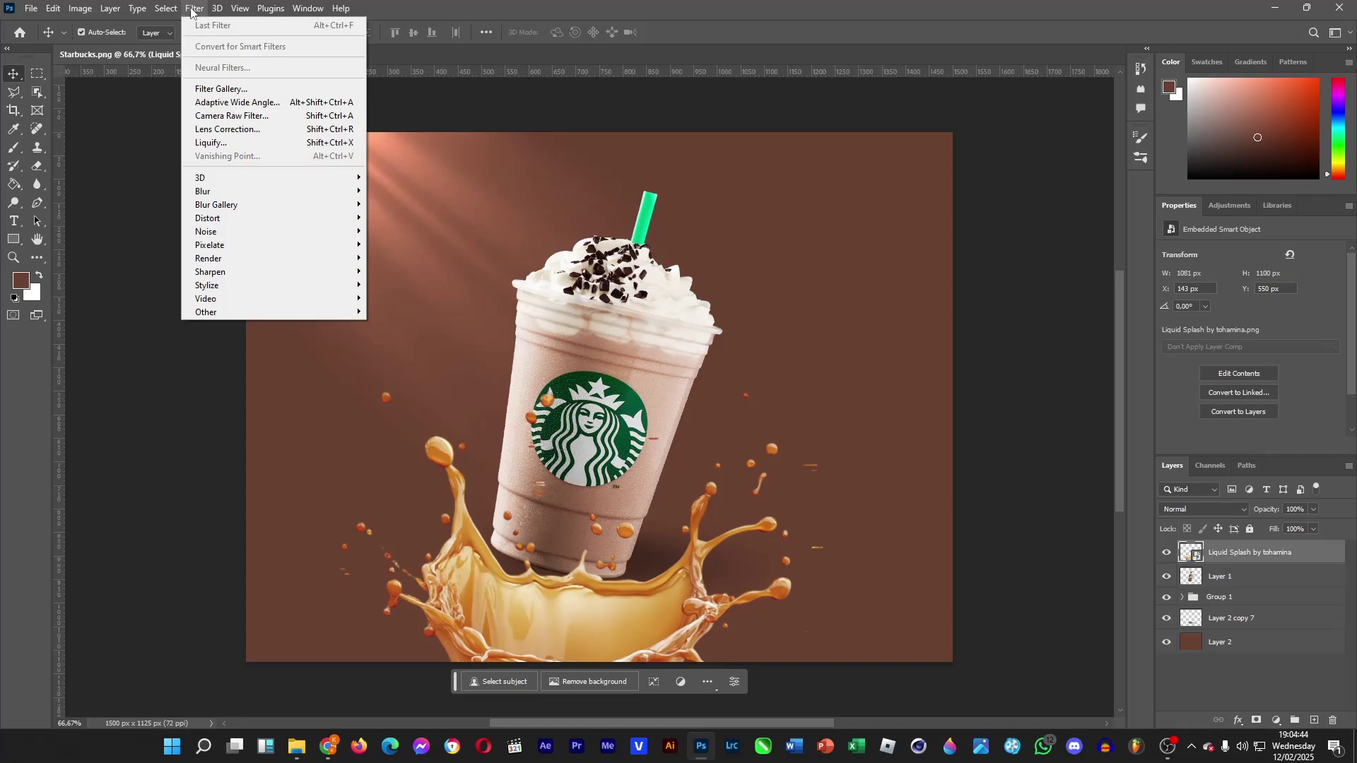
{"action": "left_click", "coordinate": [471, 10]}
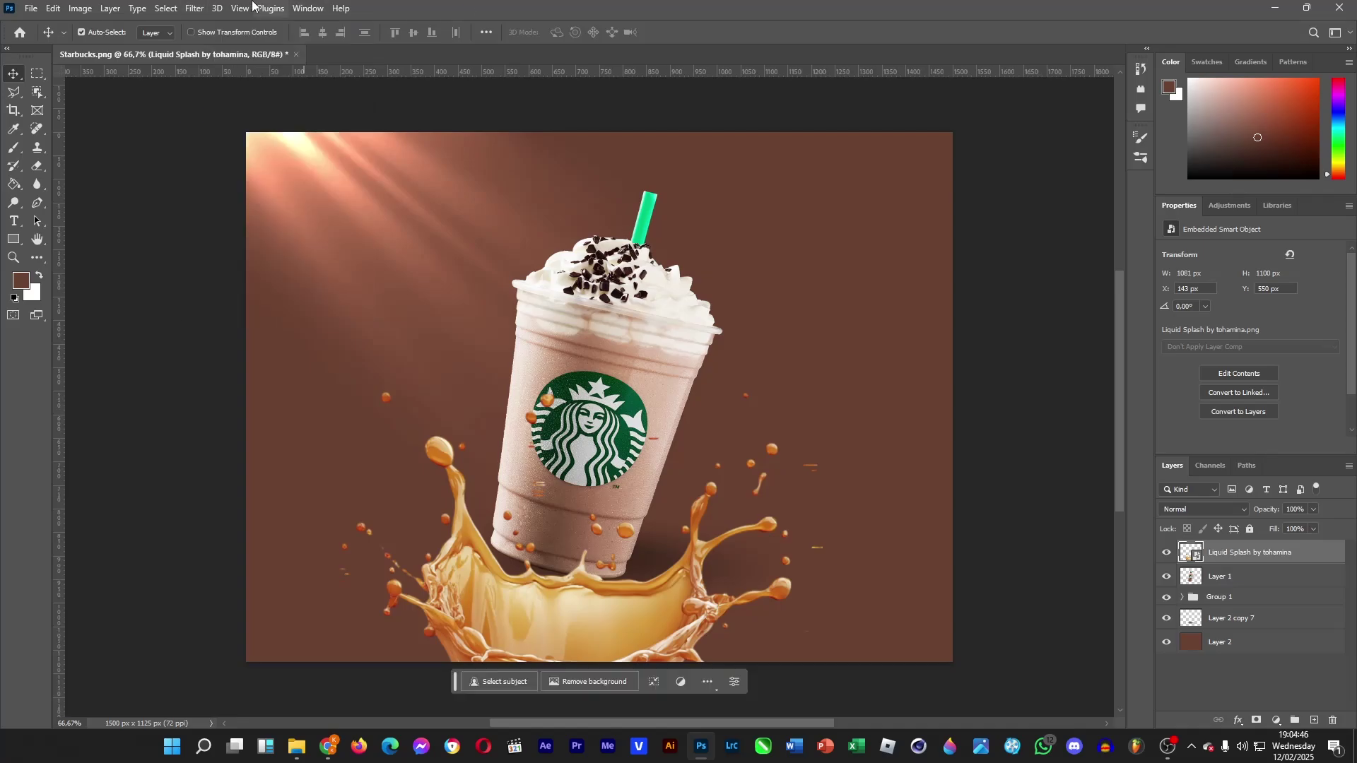
{"action": "left_click", "coordinate": [197, 10]}
{"action": "mouse_move", "coordinate": [331, 206]}
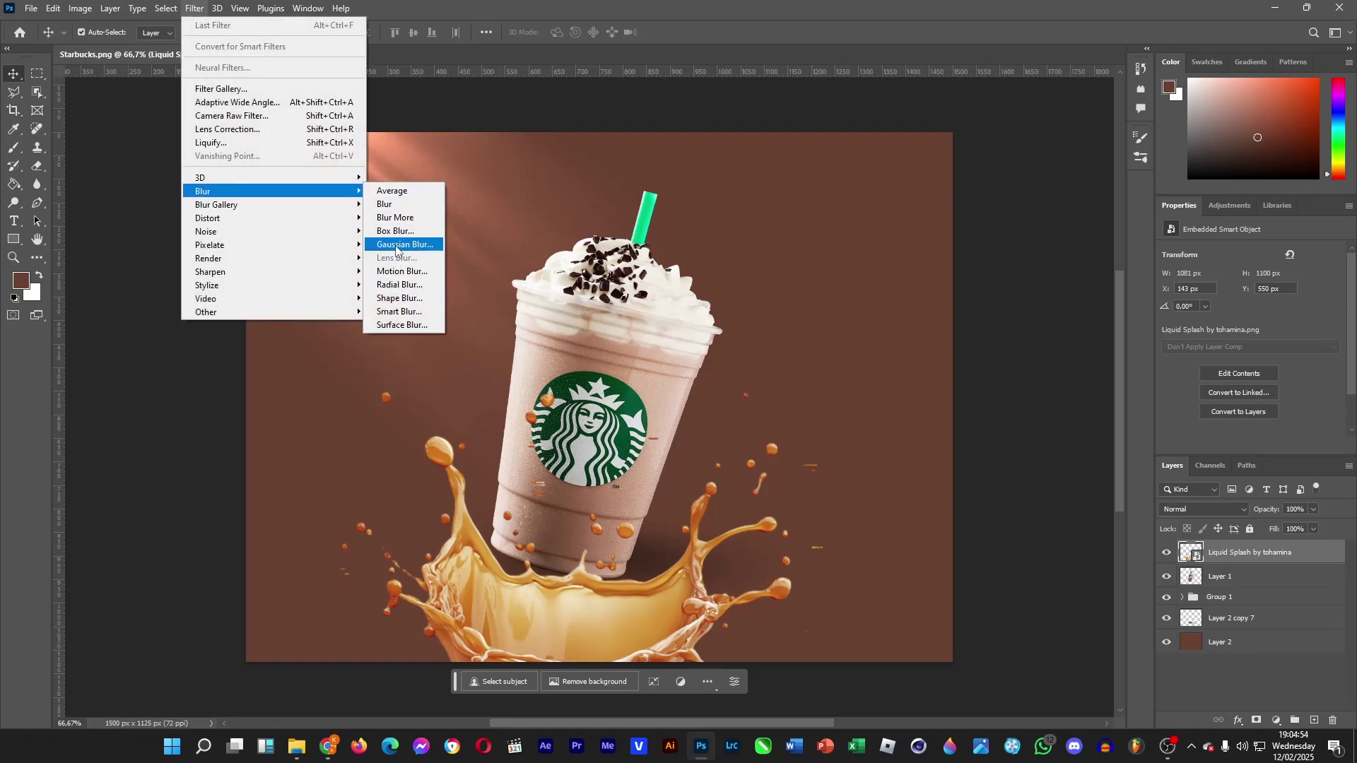
- Rasterize the Liquid Splash layer
{"action": "left_click", "coordinate": [1249, 551]}
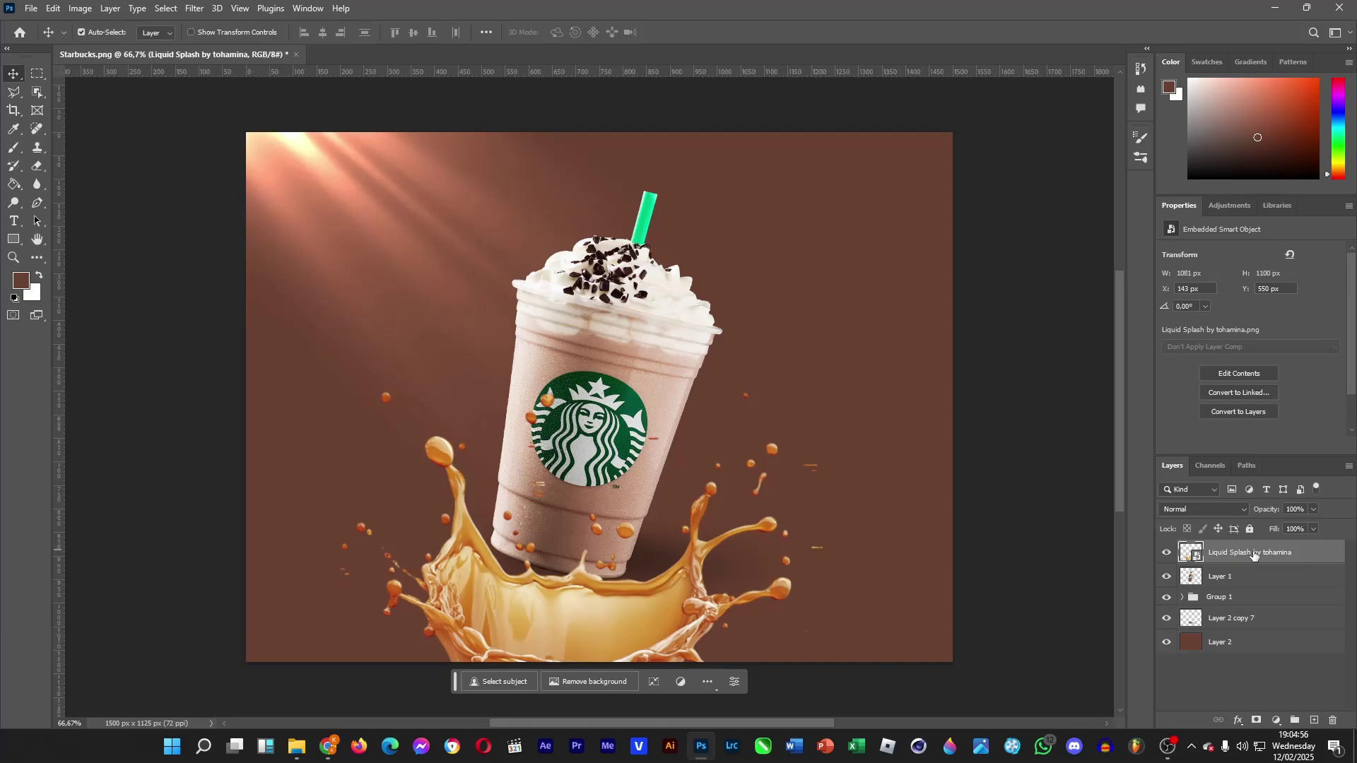
{"action": "right_click", "coordinate": [1251, 551]}
{"action": "left_click", "coordinate": [1149, 422]}
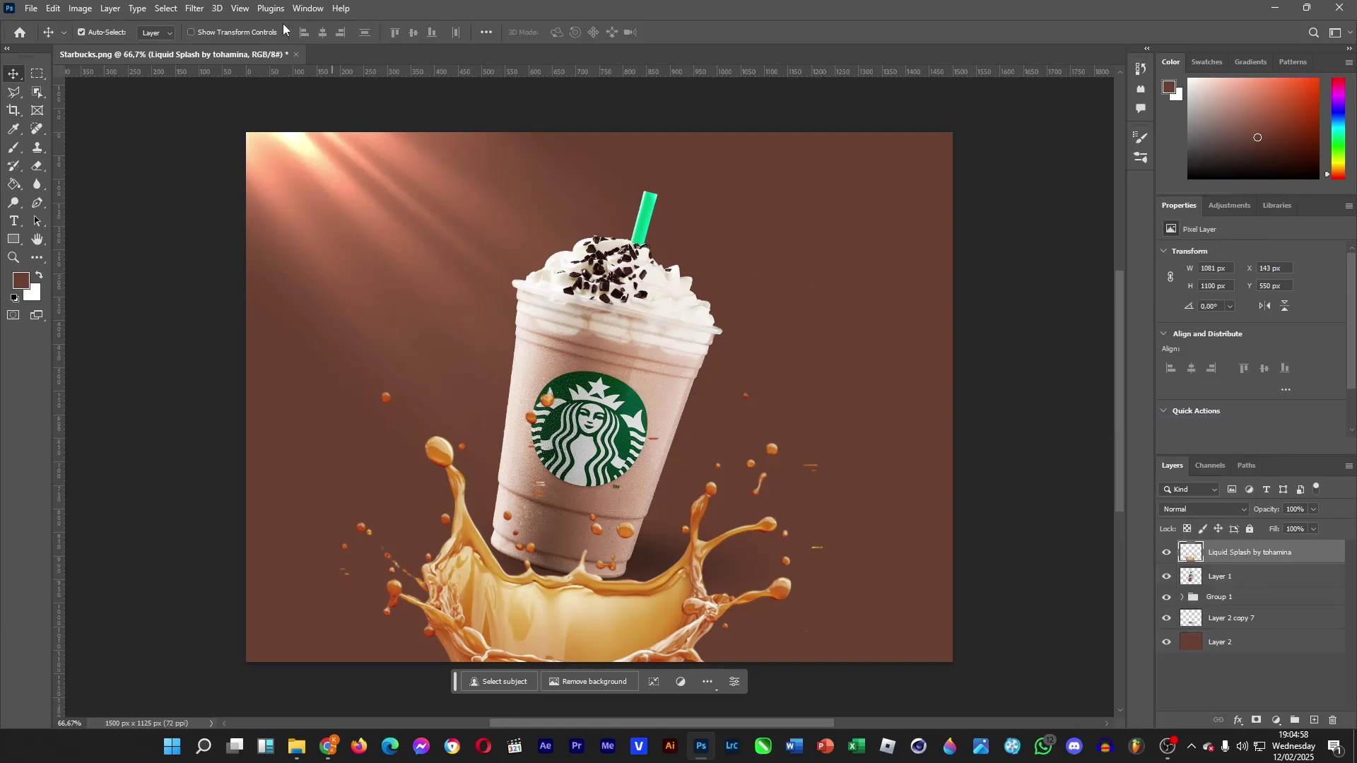
- Try a Lens Blur with a small radius on the liquid splash, and undo it
{"action": "left_click", "coordinate": [195, 8]}
{"action": "mouse_move", "coordinate": [318, 190]}
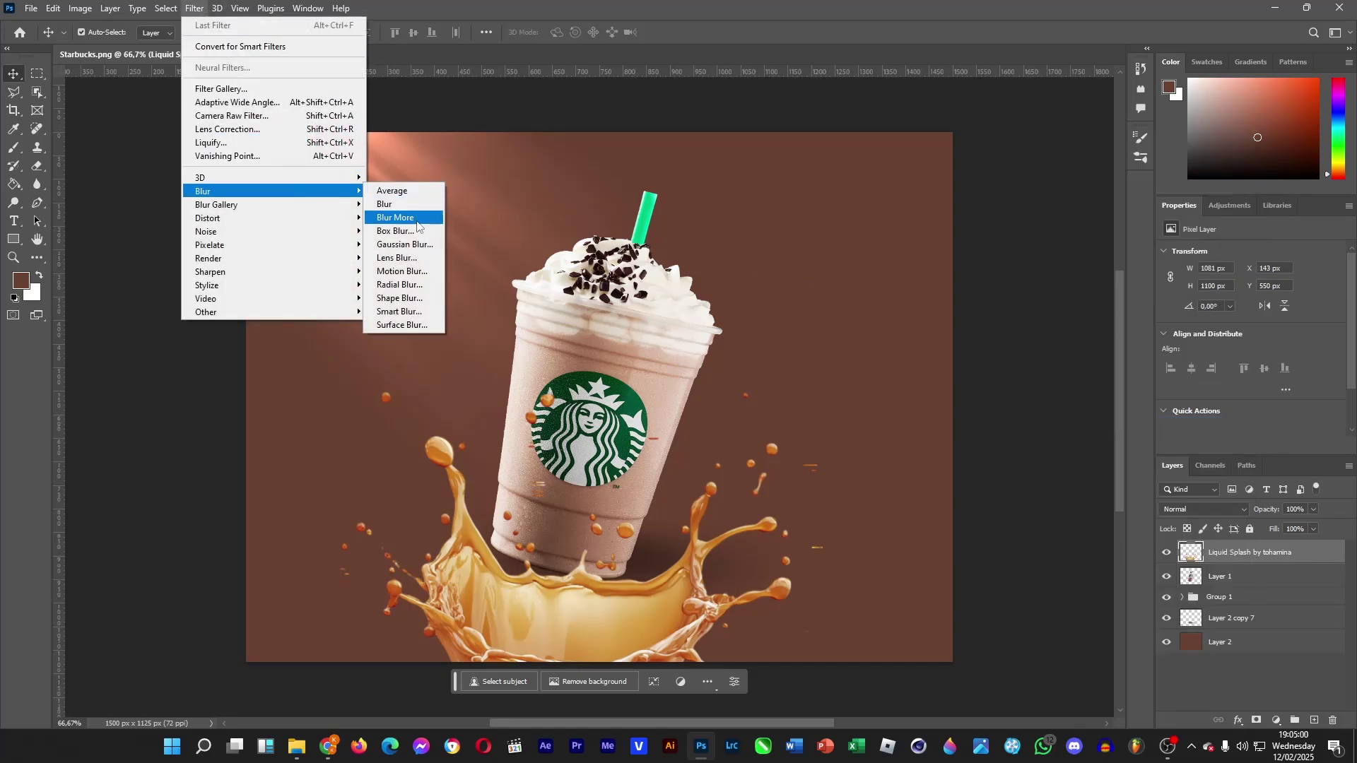
{"action": "left_click", "coordinate": [419, 259]}
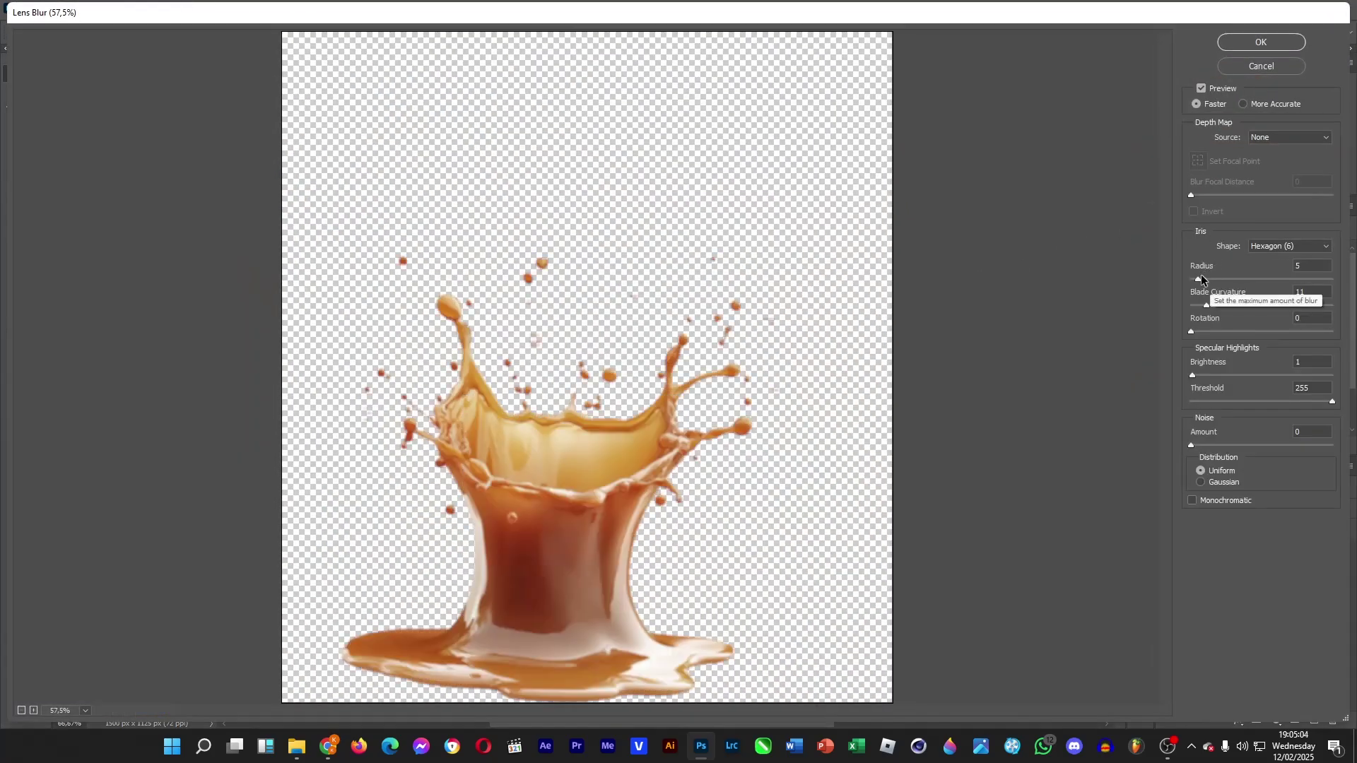
{"action": "left_click_drag", "start_coordinate": [1202, 279], "coordinate": [1204, 279]}
{"action": "left_click", "coordinate": [1264, 44]}
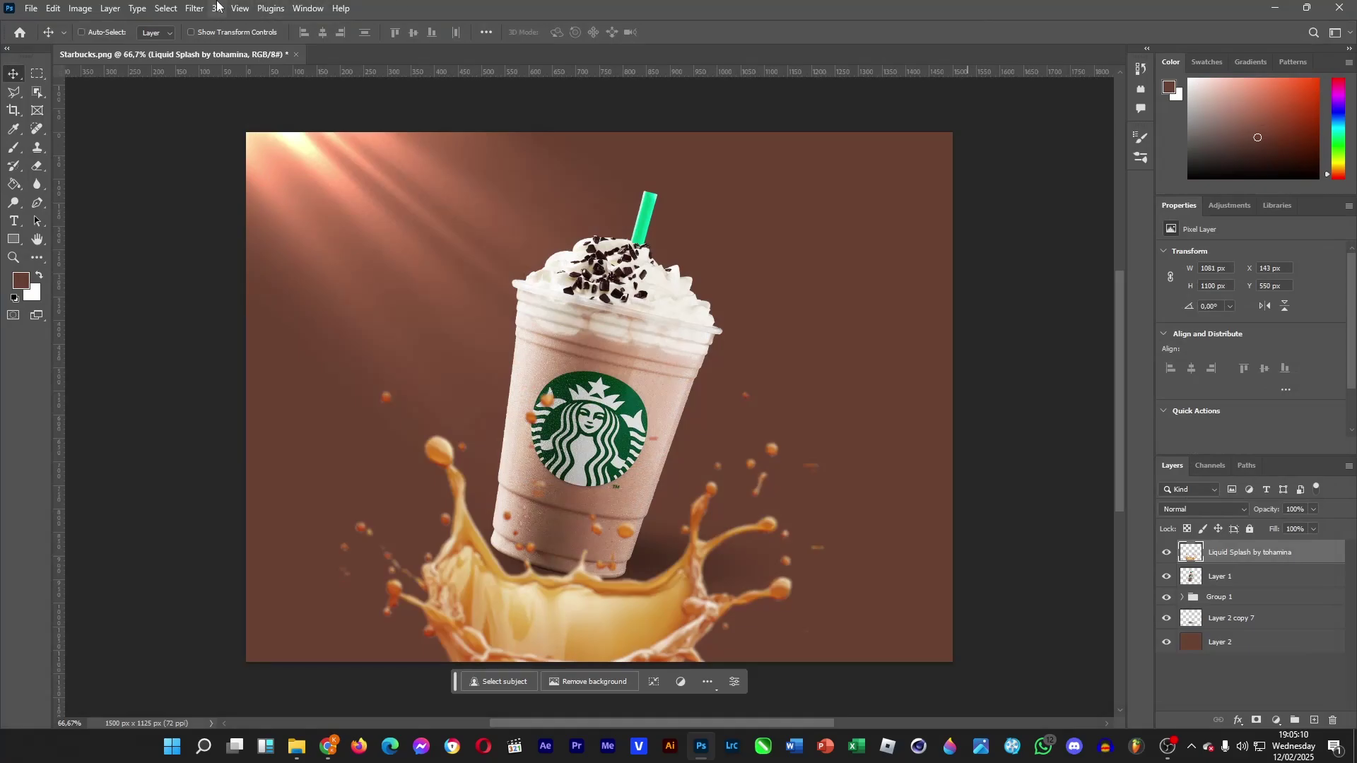
{"action": "key", "text": "ctrl+z"}
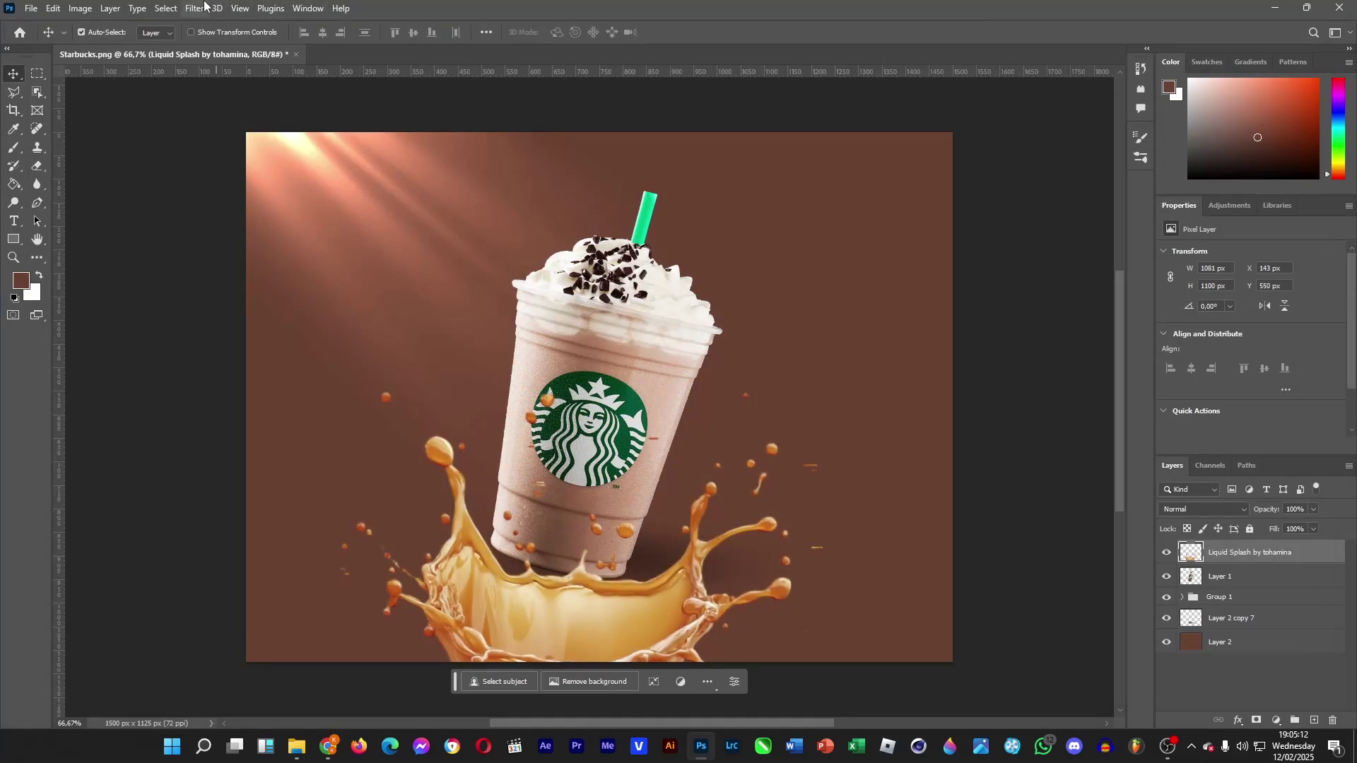
- Soften the liquid splash with a light Gaussian Blur
{"action": "left_click", "coordinate": [198, 8]}
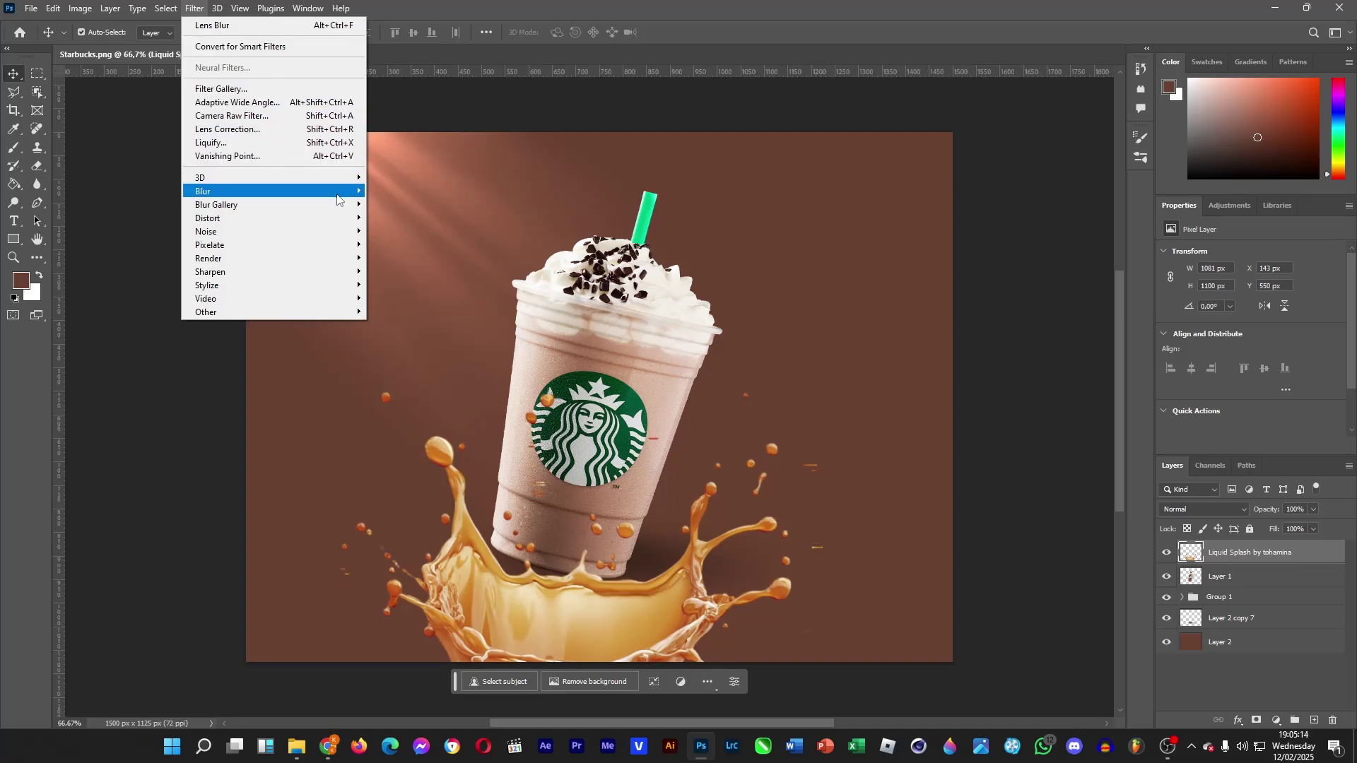
{"action": "mouse_move", "coordinate": [338, 200]}
{"action": "left_click", "coordinate": [403, 244]}
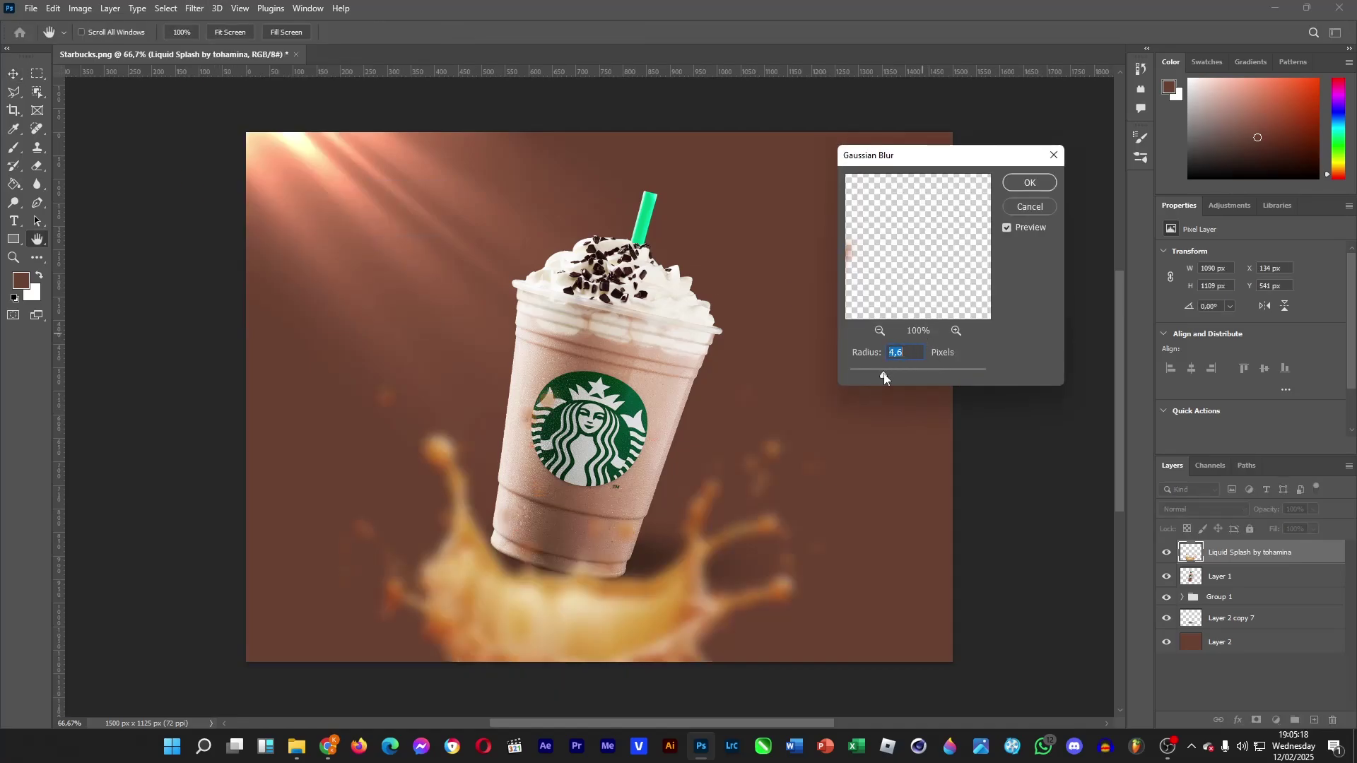
{"action": "left_click", "coordinate": [1026, 183]}
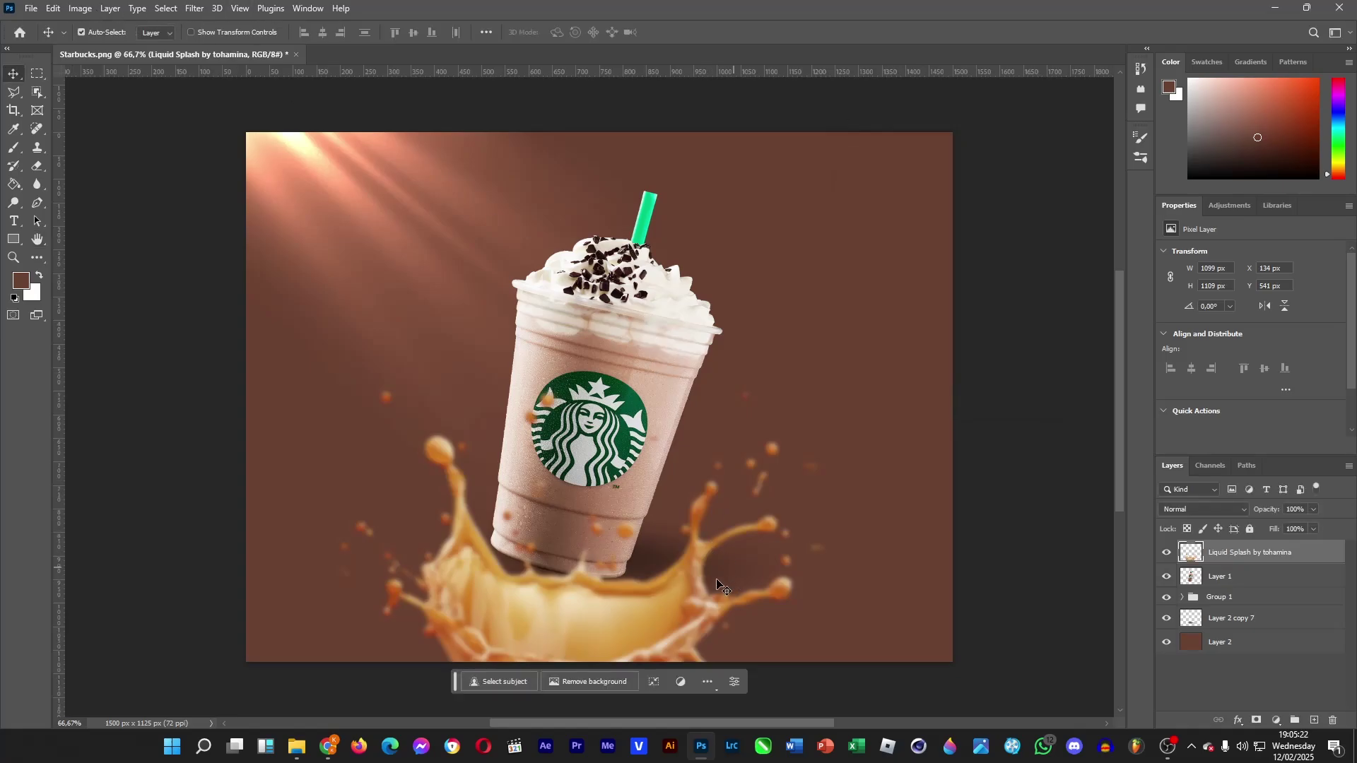
- Start a Gradient Map adjustment on the liquid splash and set the gradient's first colour stop to black, 000000
{"action": "left_click", "coordinate": [93, 11]}
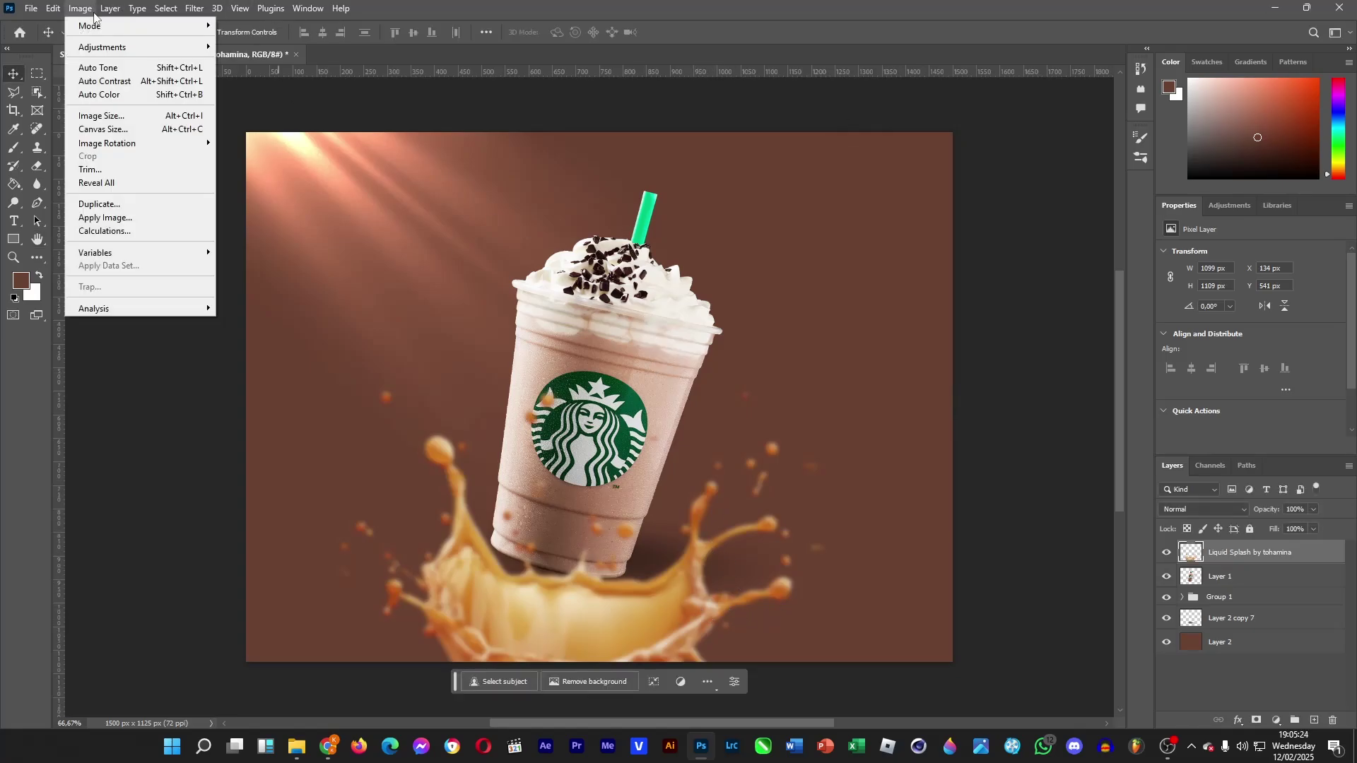
{"action": "mouse_move", "coordinate": [141, 46]}
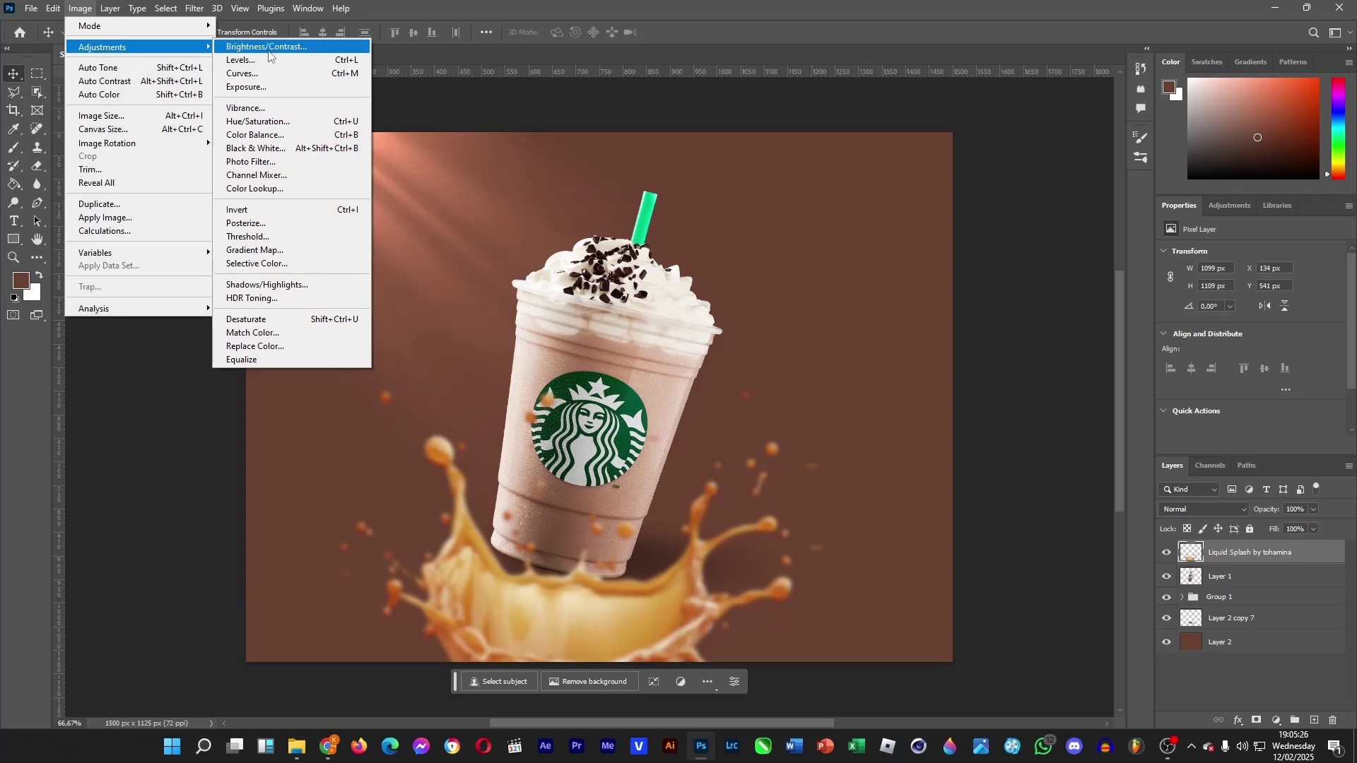
{"action": "left_click", "coordinate": [303, 253]}
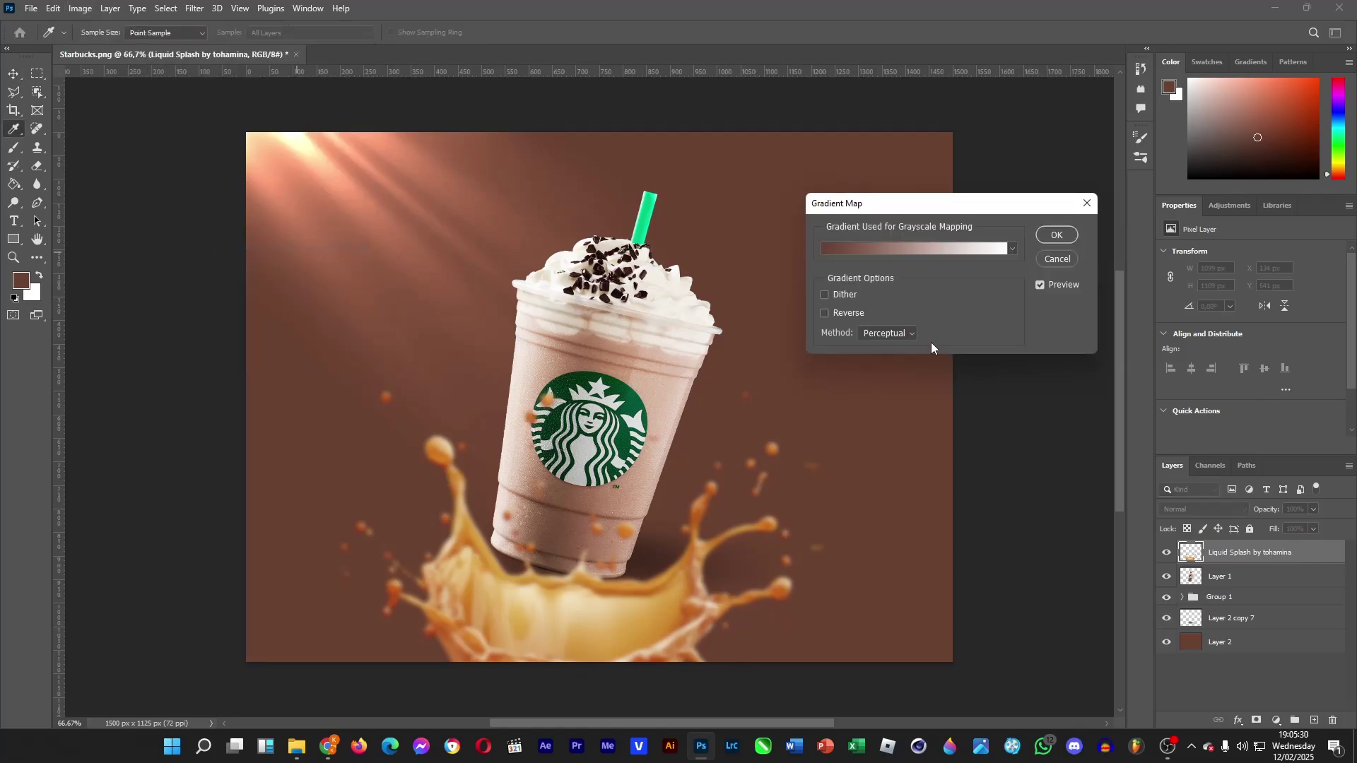
{"action": "left_click", "coordinate": [884, 252]}
{"action": "left_click", "coordinate": [808, 367]}
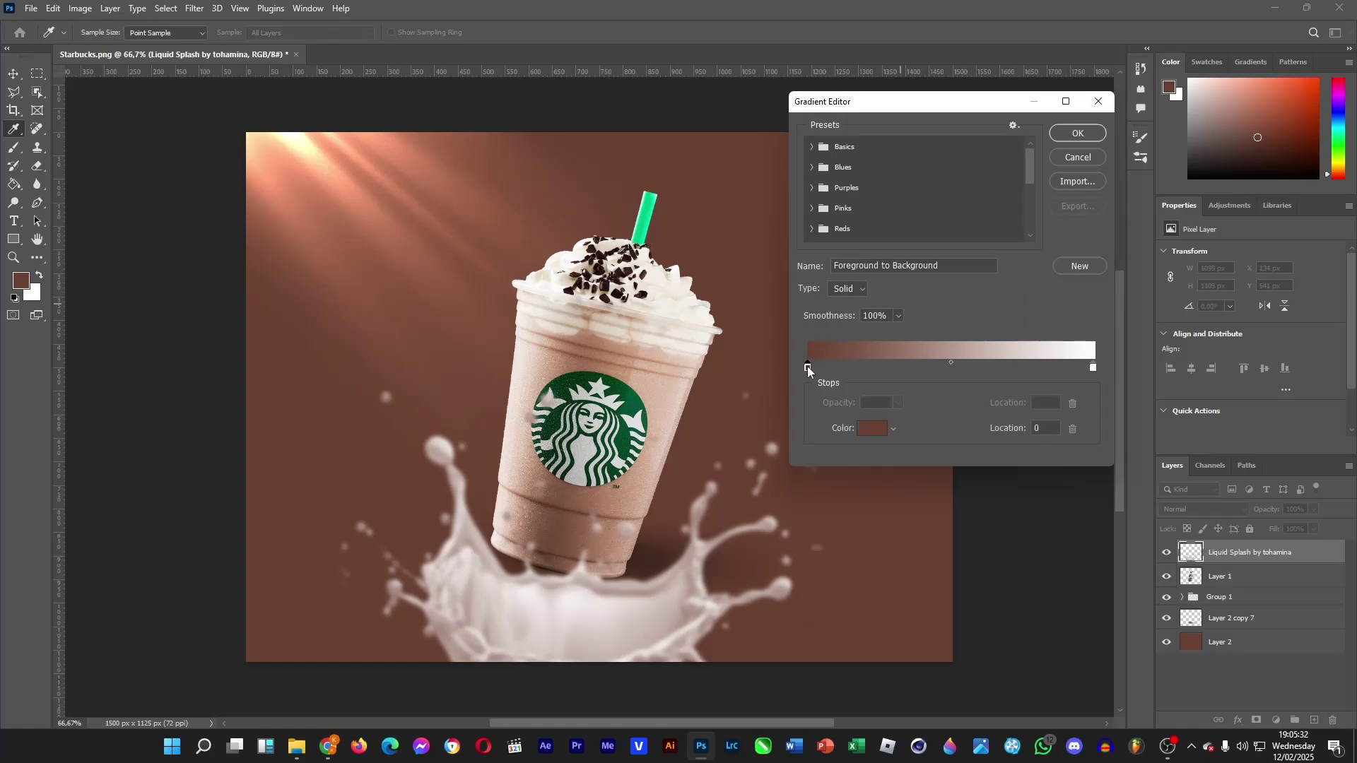
{"action": "double_click", "coordinate": [808, 367]}
{"action": "type", "text": "000000"}
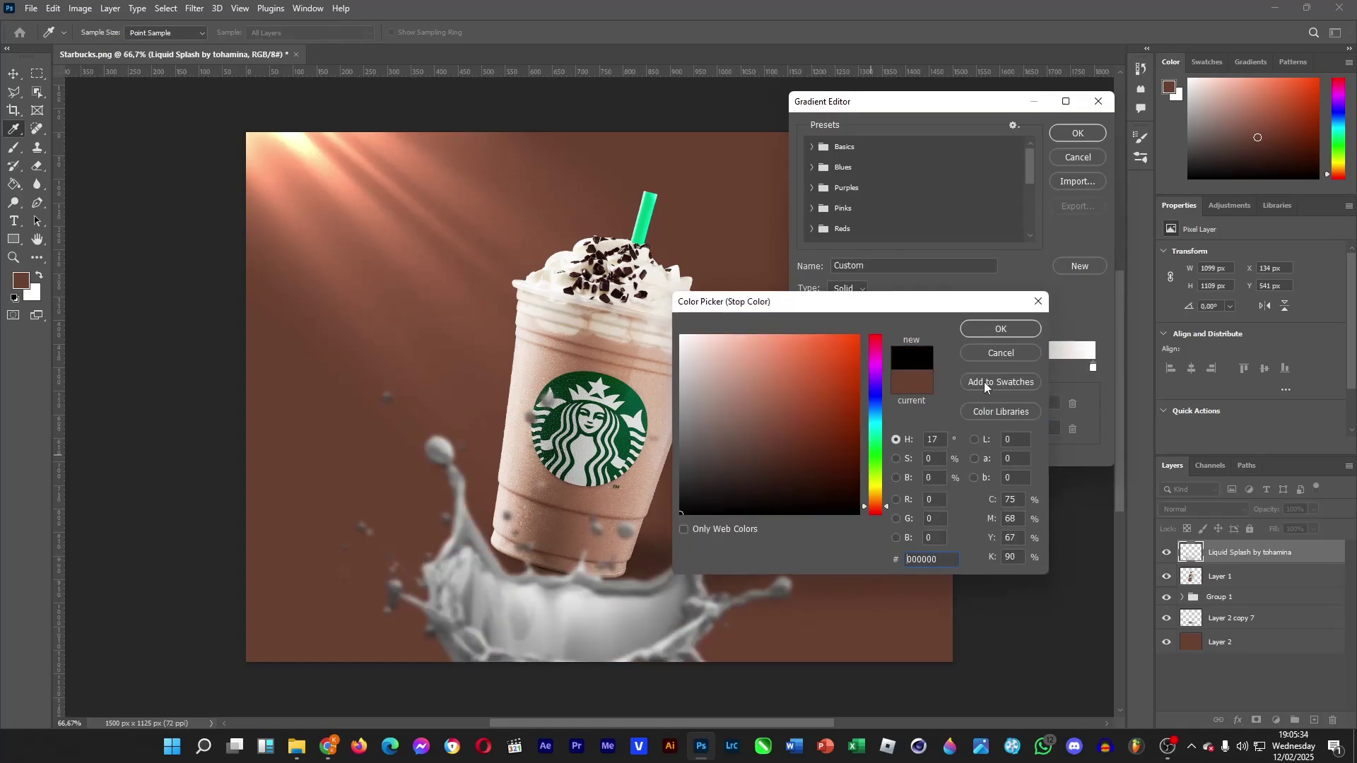
{"action": "left_click", "coordinate": [998, 330]}
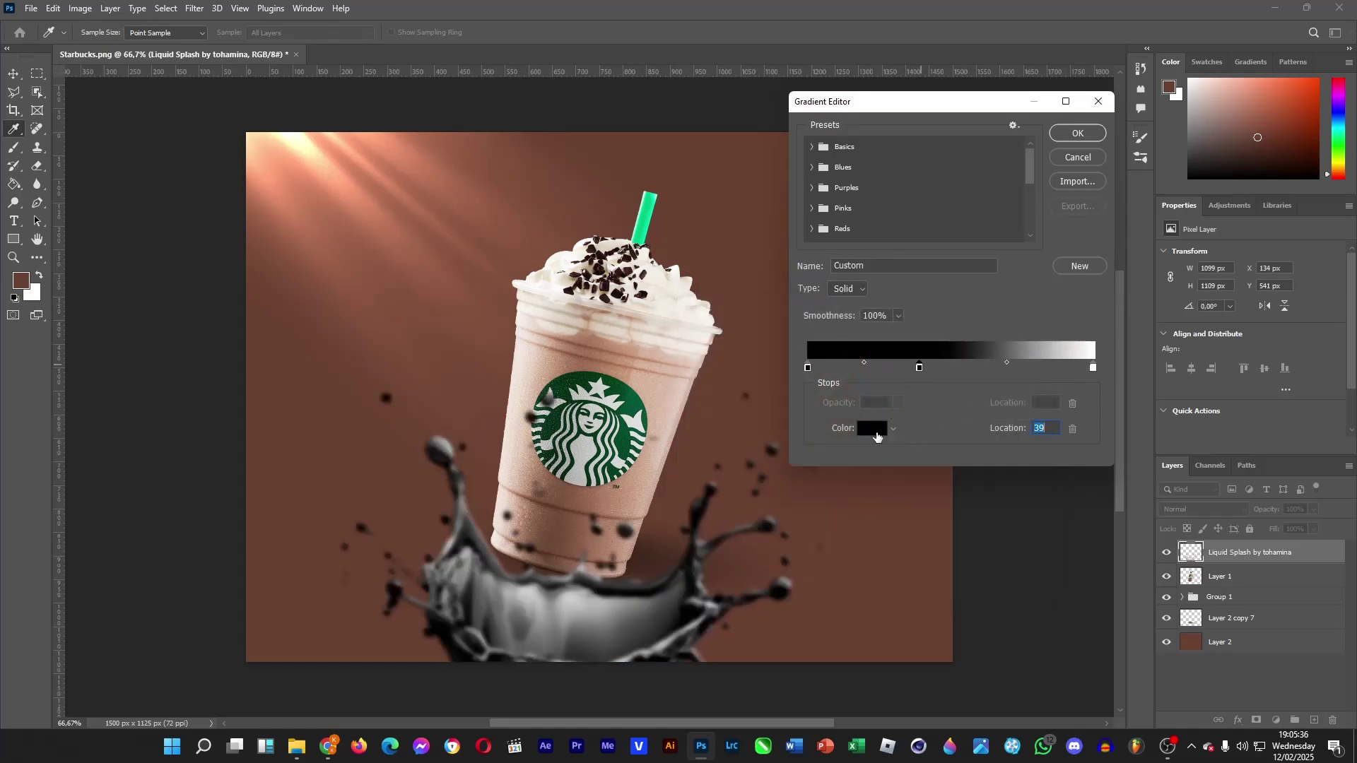
- Add a colour stop at 39% in the gradient and set it to the dark brown 7e3e14
{"action": "left_click", "coordinate": [874, 428]}
{"action": "left_click", "coordinate": [876, 433]}
{"action": "left_click", "coordinate": [826, 433]}
{"action": "left_click_drag", "start_coordinate": [875, 452], "coordinate": [882, 506]}
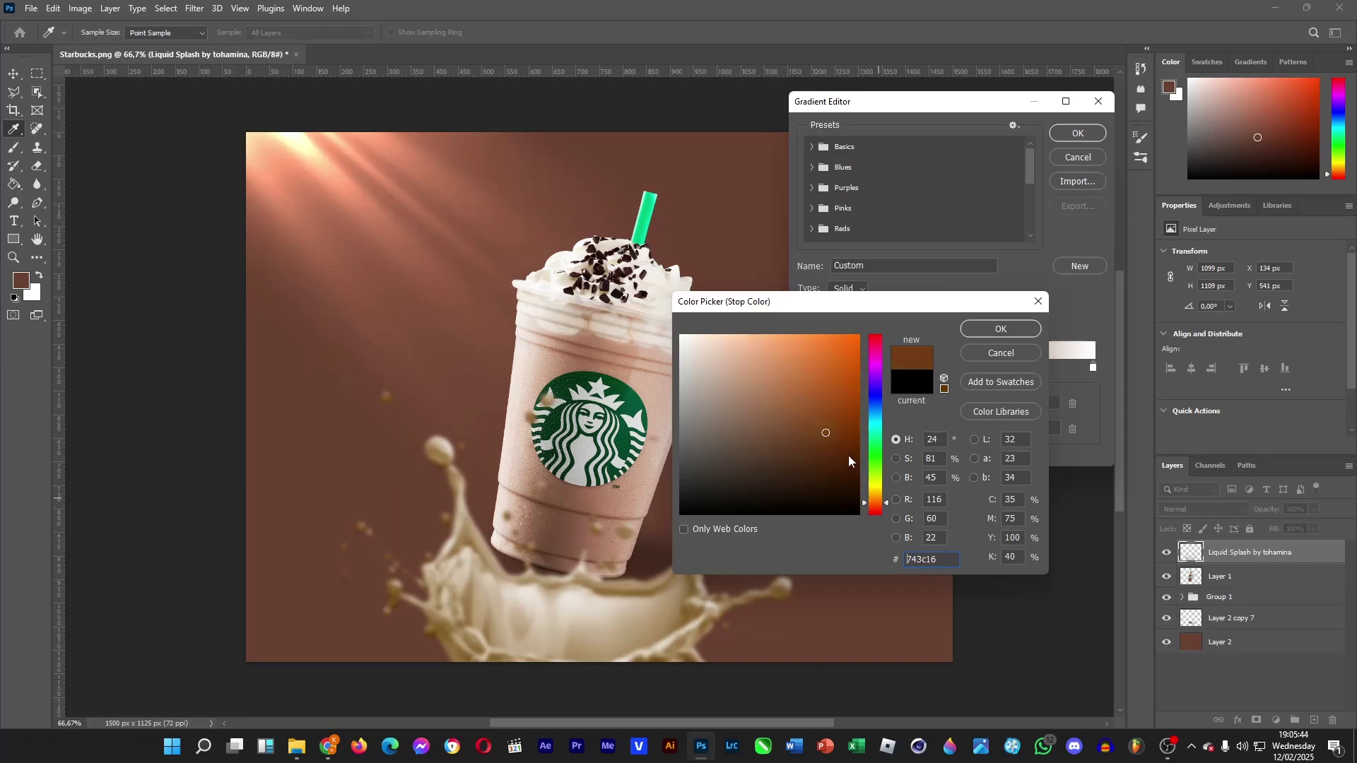
{"action": "left_click", "coordinate": [812, 417]}
{"action": "left_click", "coordinate": [834, 413]}
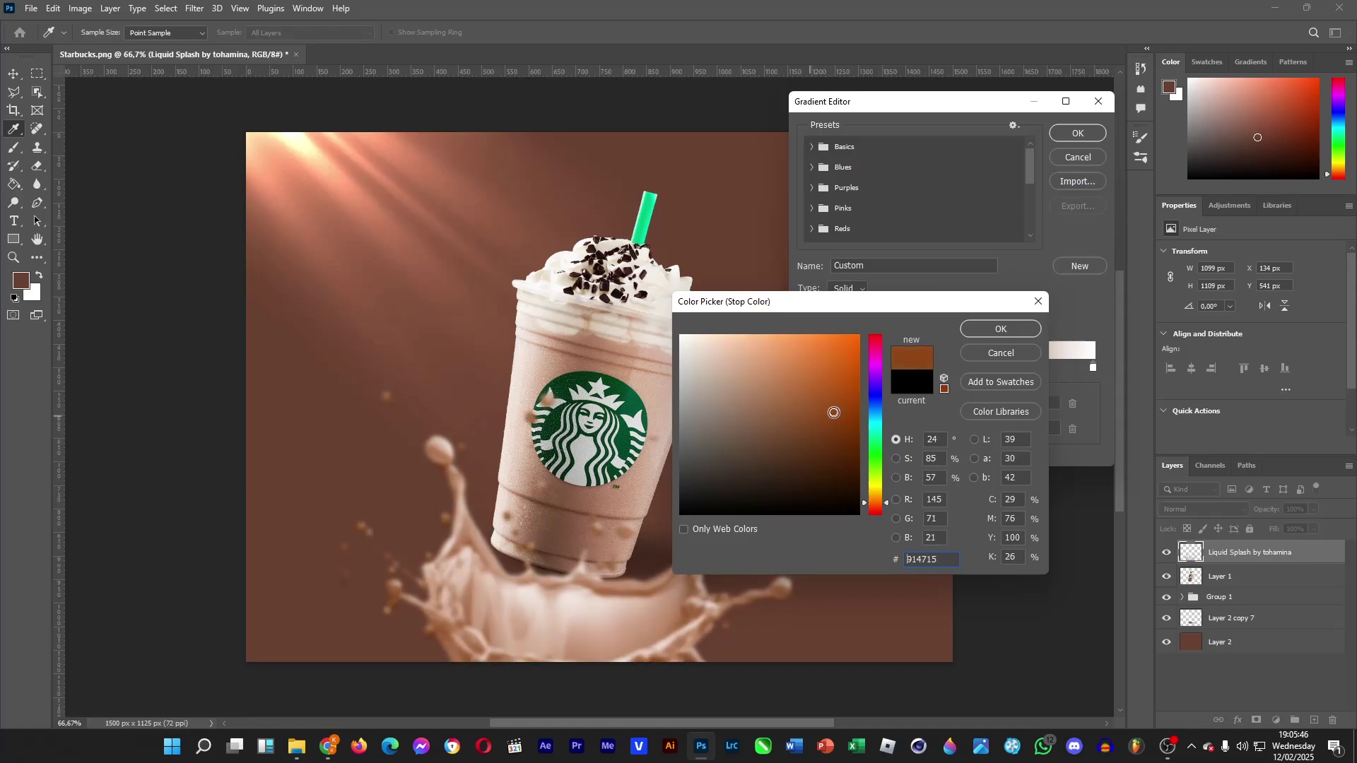
{"action": "left_click", "coordinate": [833, 424]}
{"action": "left_click", "coordinate": [832, 426]}
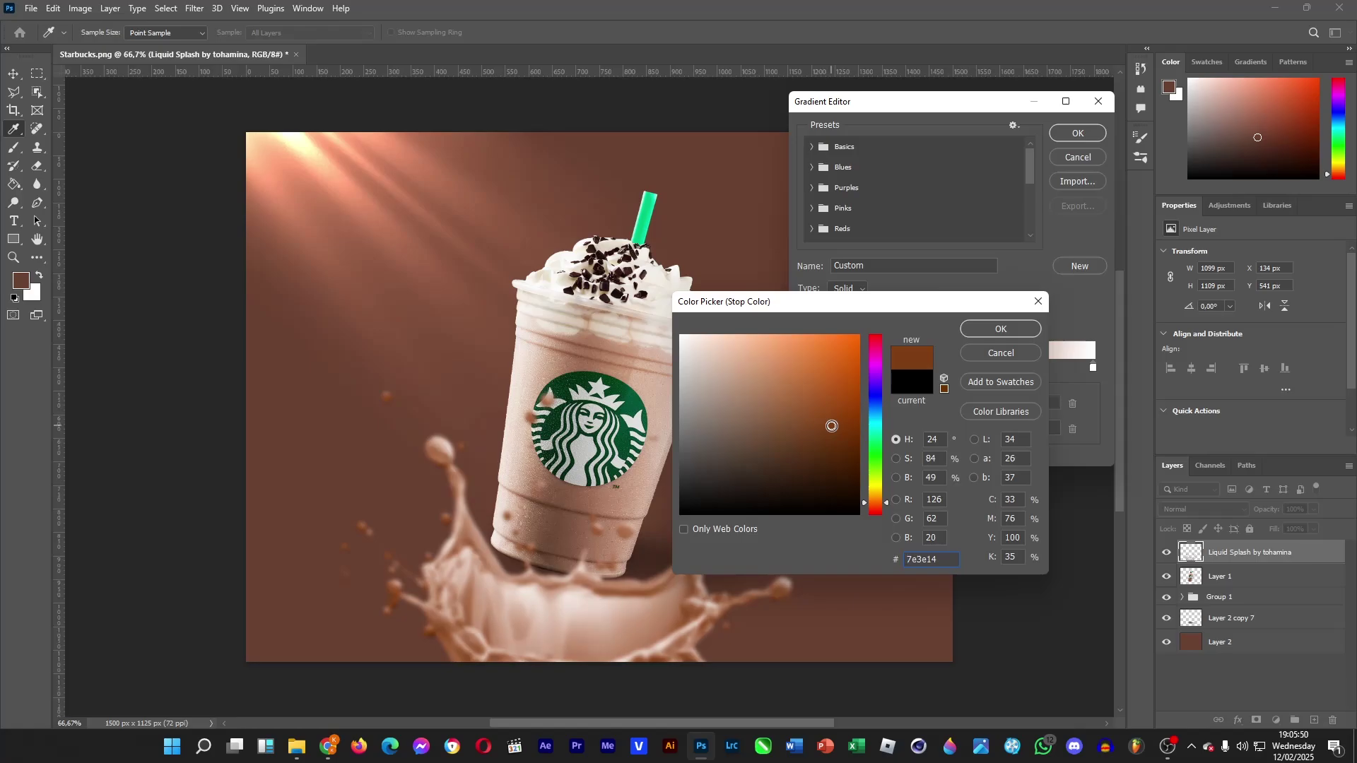
{"action": "left_click", "coordinate": [1007, 327]}
- Add a colour stop at 63% with the light orange-brown ee9a62, and apply the Gradient Map to the splash
{"action": "double_click", "coordinate": [988, 368]}
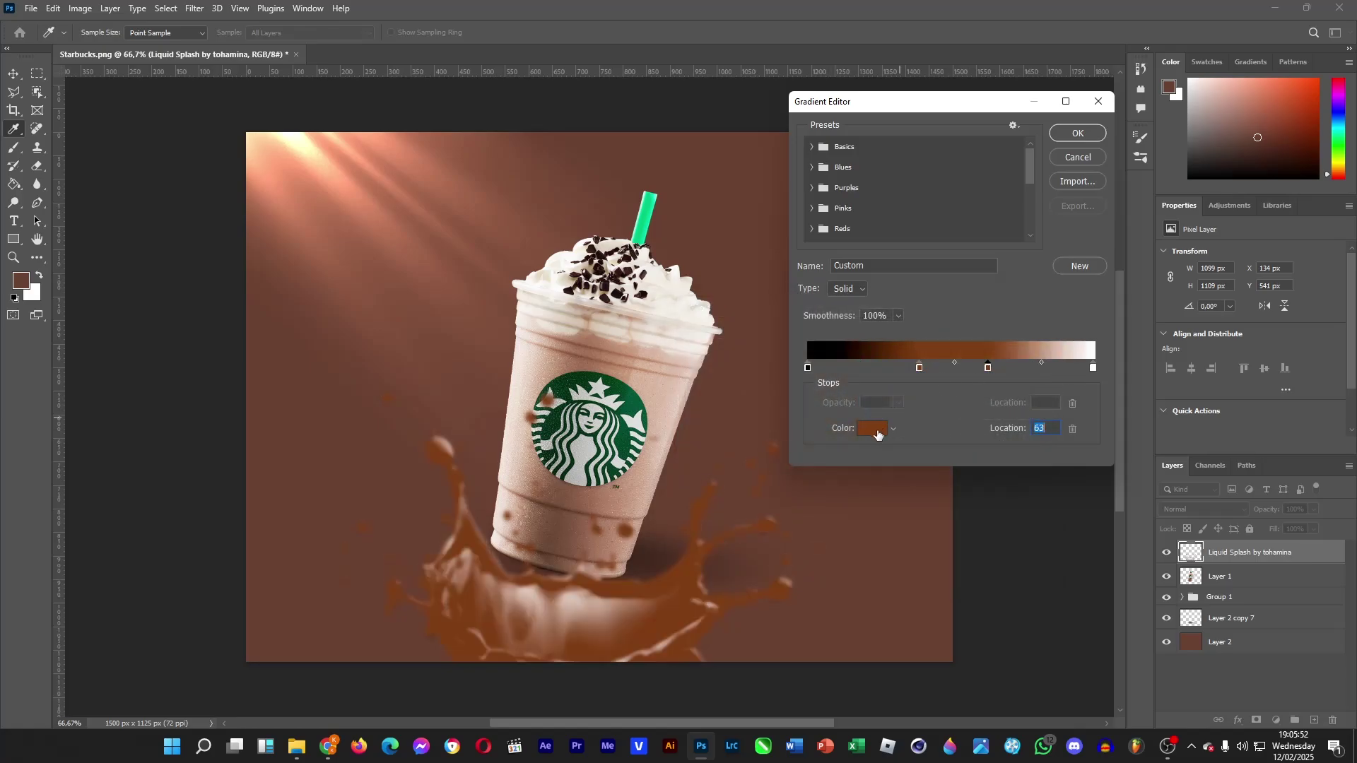
{"action": "left_click", "coordinate": [806, 351]}
{"action": "left_click", "coordinate": [807, 351]}
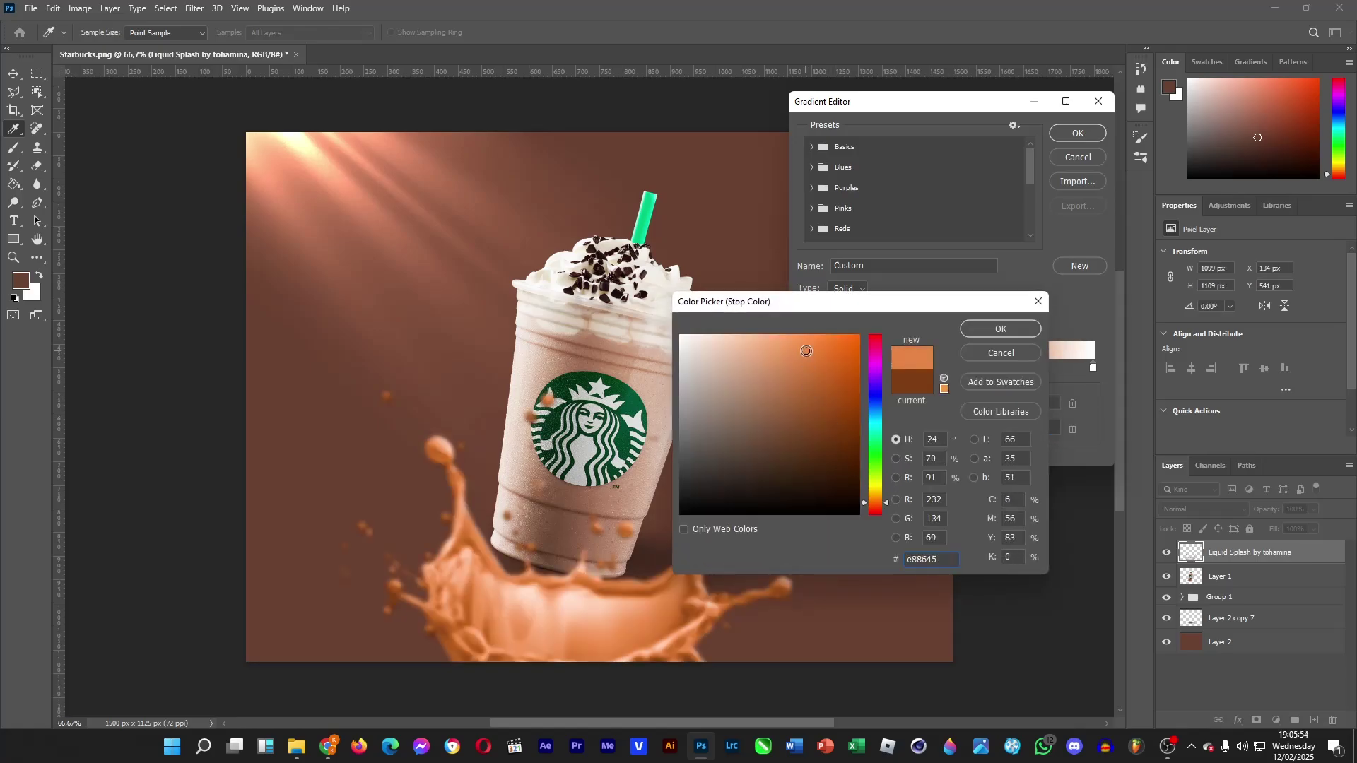
{"action": "mouse_move", "coordinate": [801, 362]}
{"action": "left_mouse_down"}
{"action": "mouse_move", "coordinate": [768, 360]}
{"action": "mouse_move", "coordinate": [786, 347]}
{"action": "left_mouse_up"}
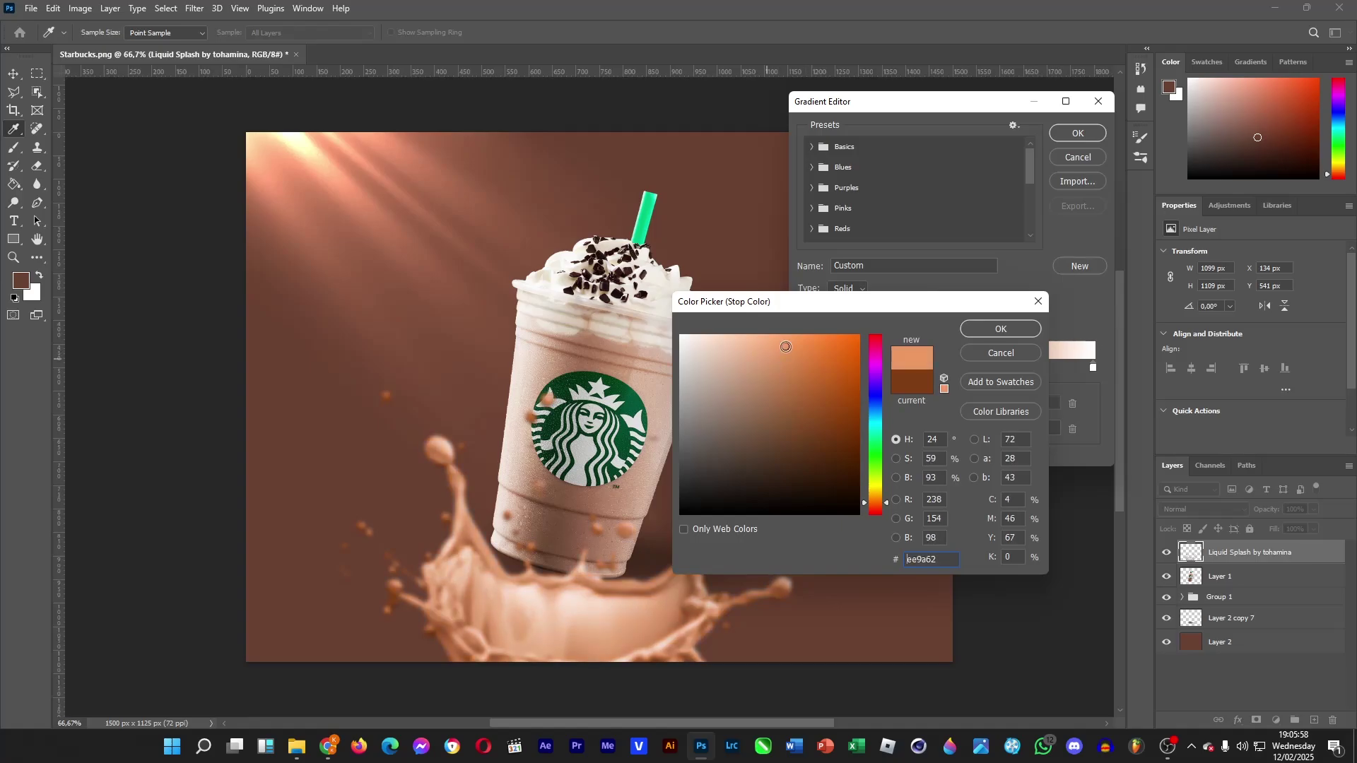
{"action": "left_click", "coordinate": [1002, 330]}
{"action": "left_click", "coordinate": [1090, 133]}
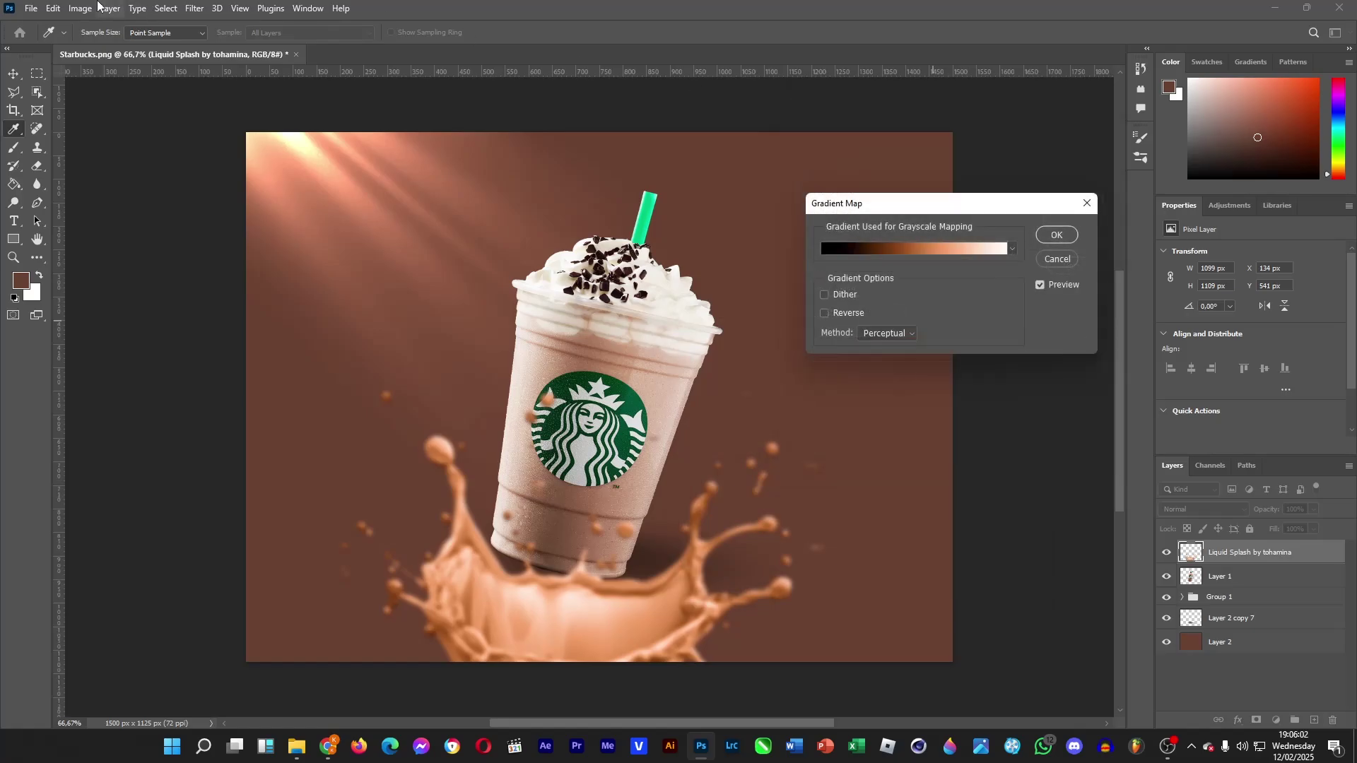
{"action": "left_click", "coordinate": [1059, 235]}
{"action": "key", "text": "v"}
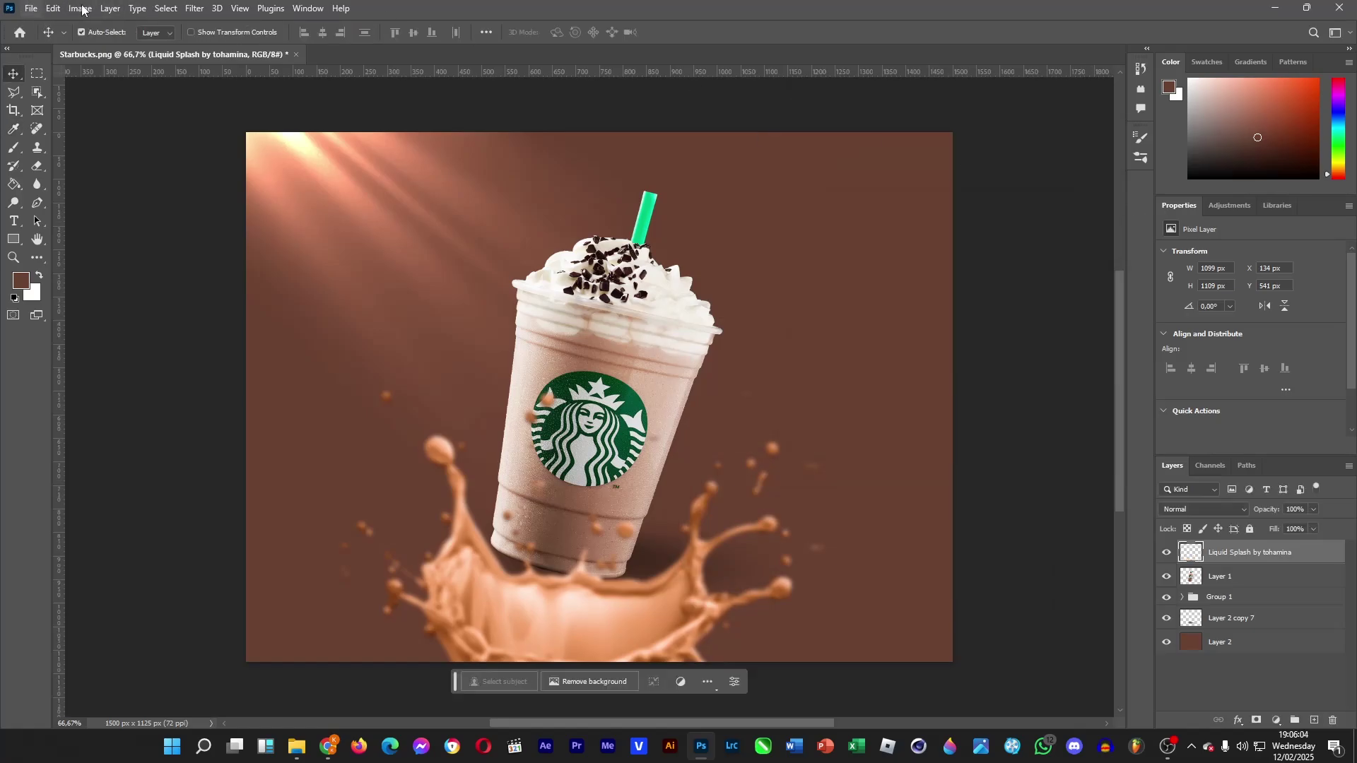
- Slightly reduce the saturation of the liquid splash with a Hue/Saturation adjustment
{"action": "left_click", "coordinate": [80, 9]}
{"action": "mouse_move", "coordinate": [102, 47]}
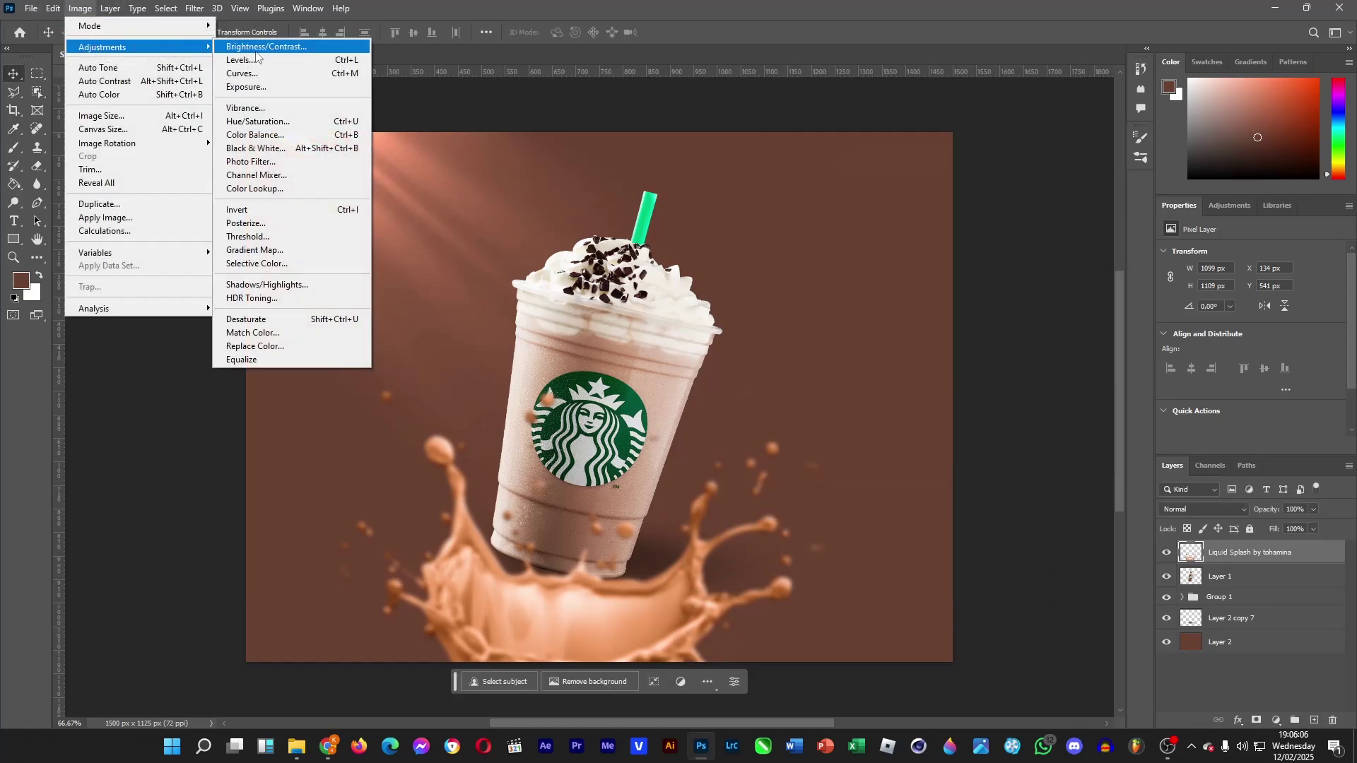
{"action": "left_click", "coordinate": [283, 121]}
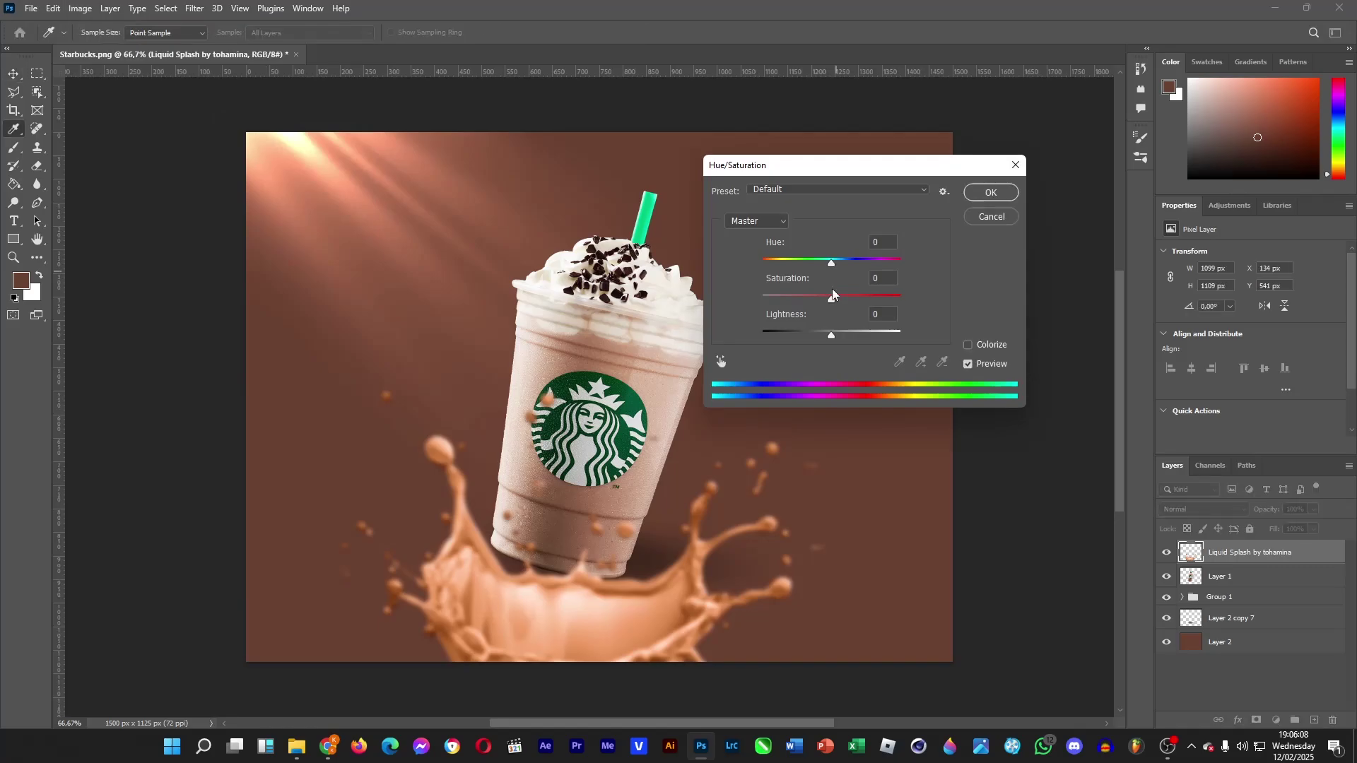
{"action": "left_click_drag", "start_coordinate": [832, 298], "coordinate": [827, 302]}
{"action": "left_click_drag", "start_coordinate": [825, 304], "coordinate": [825, 303]}
{"action": "left_click", "coordinate": [991, 193]}
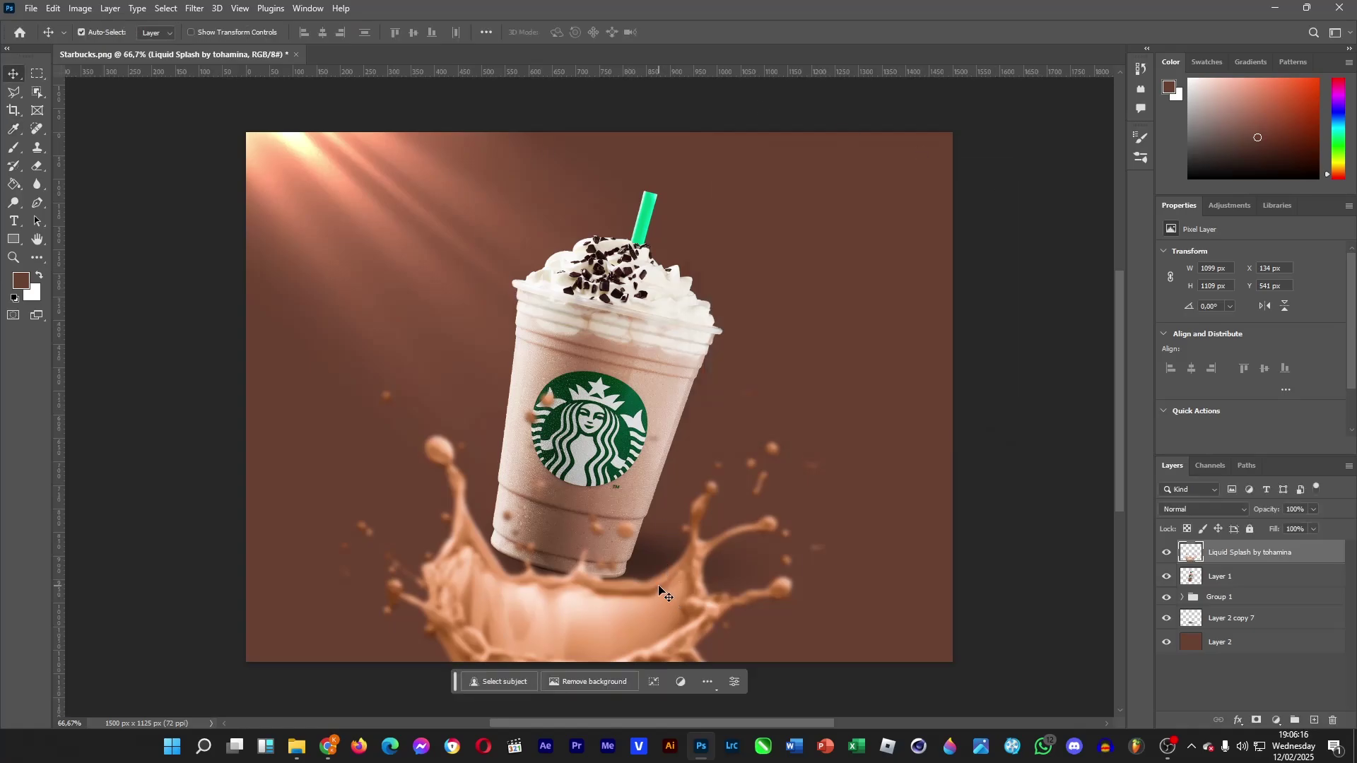
- Place the Coffee Beans image in the document around the cup, in front of the liquid splash
{"action": "left_click", "coordinate": [296, 747]}
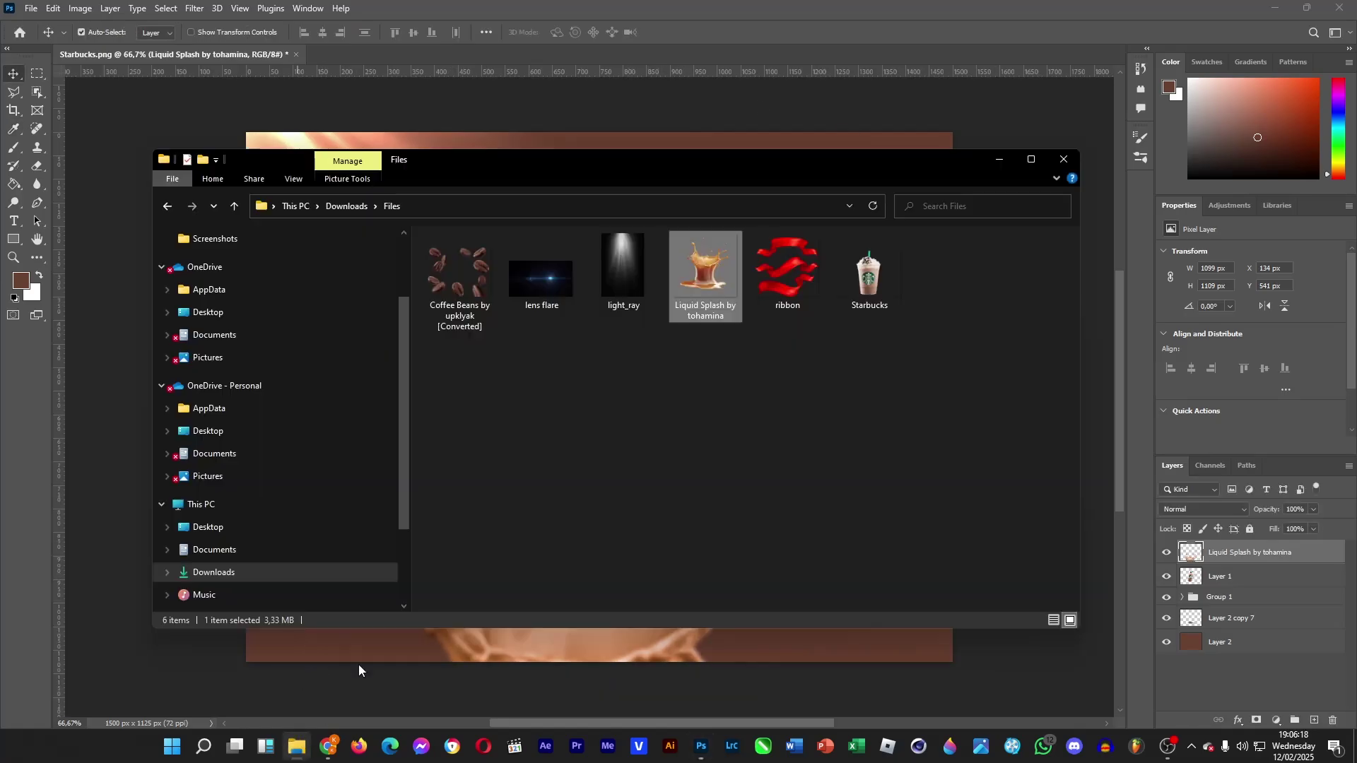
{"action": "left_click_drag", "start_coordinate": [459, 283], "coordinate": [686, 135]}
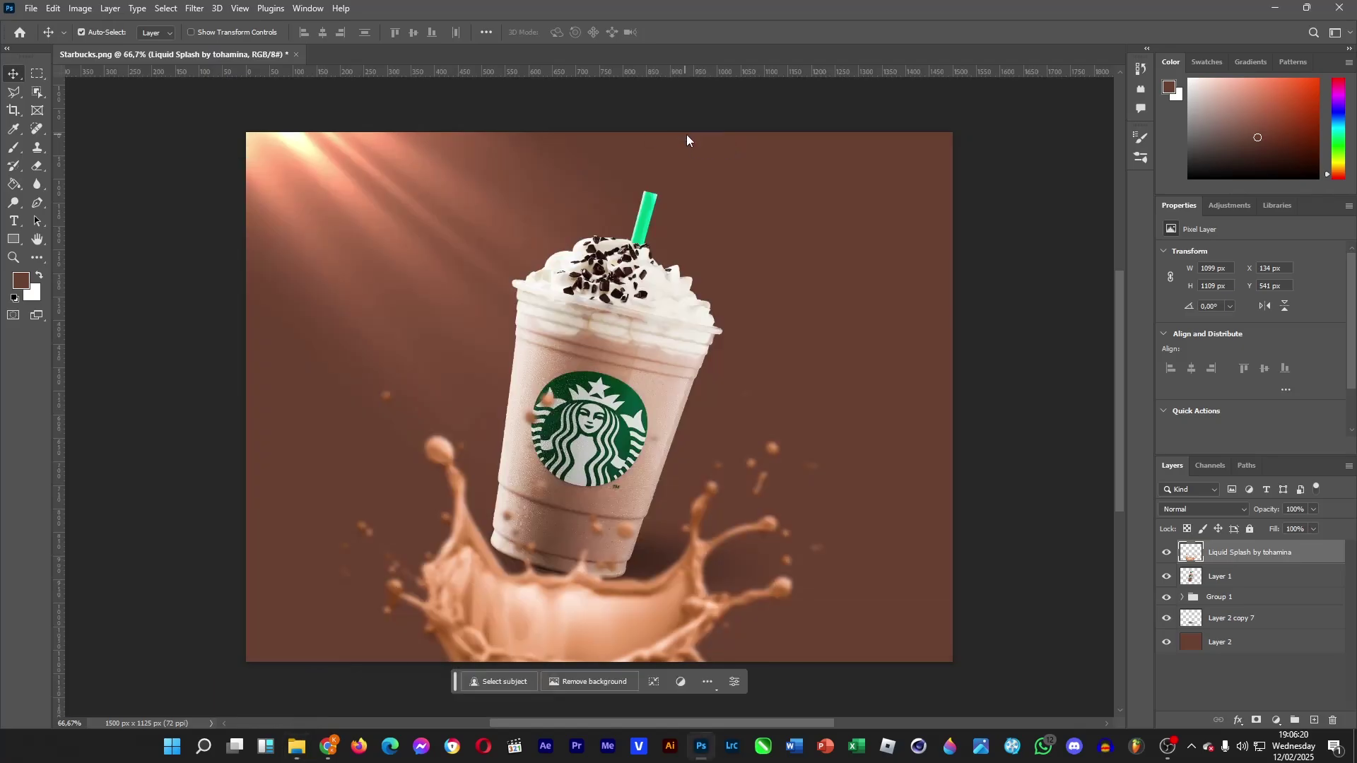
{"action": "left_click", "coordinate": [14, 74]}
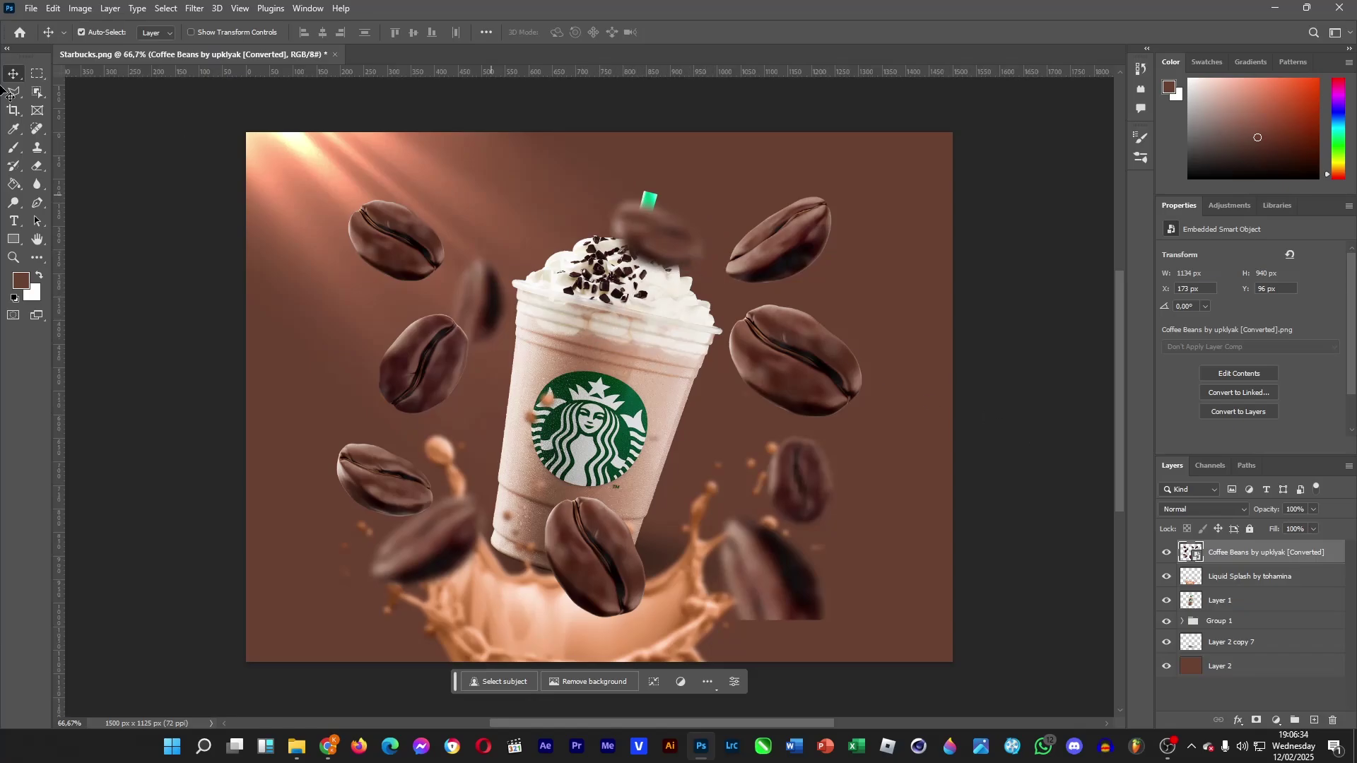
- Outline the blurred coffee bean covering the green straw with a freehand Lasso selection
{"action": "right_click", "coordinate": [19, 102]}
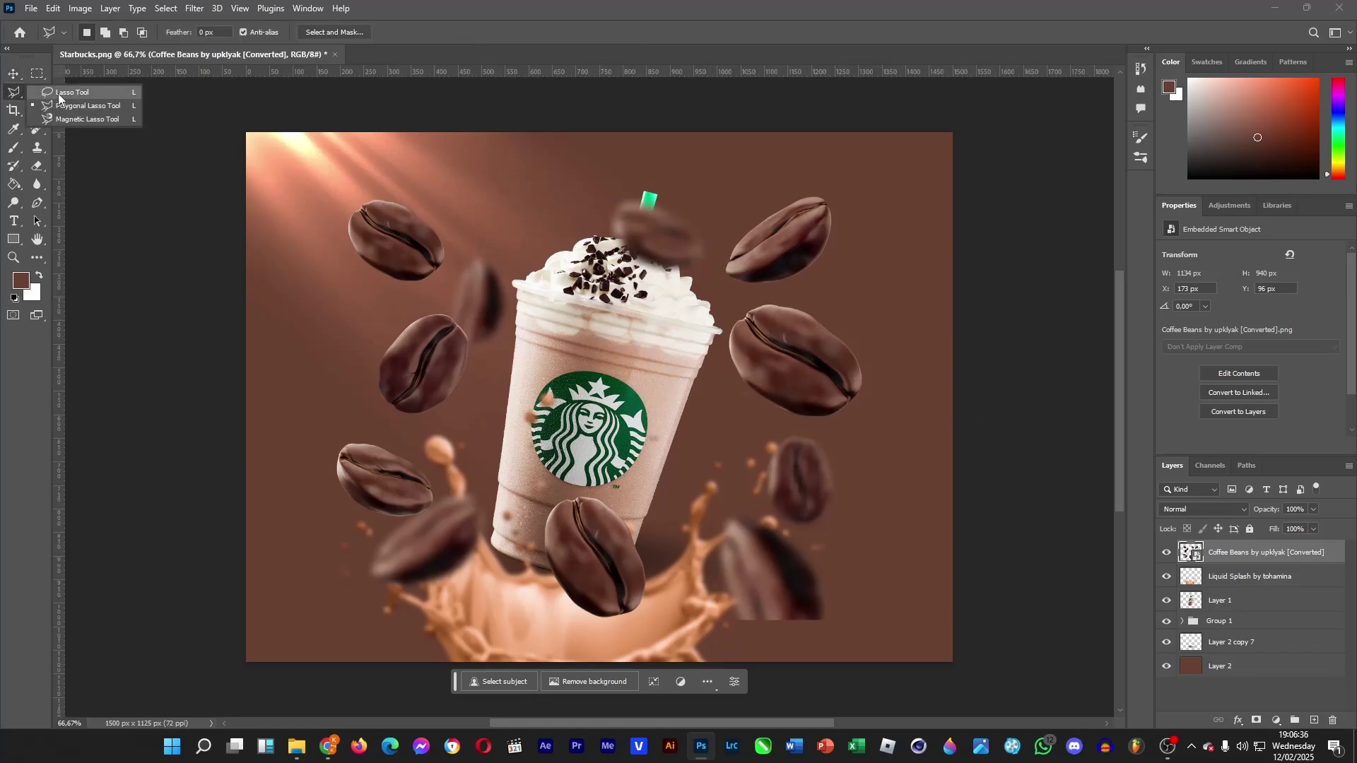
{"action": "left_click", "coordinate": [60, 92]}
{"action": "mouse_move", "coordinate": [639, 177]}
{"action": "left_mouse_down"}
{"action": "mouse_move", "coordinate": [571, 201]}
{"action": "mouse_move", "coordinate": [608, 274]}
{"action": "mouse_move", "coordinate": [678, 289]}
{"action": "left_mouse_up"}
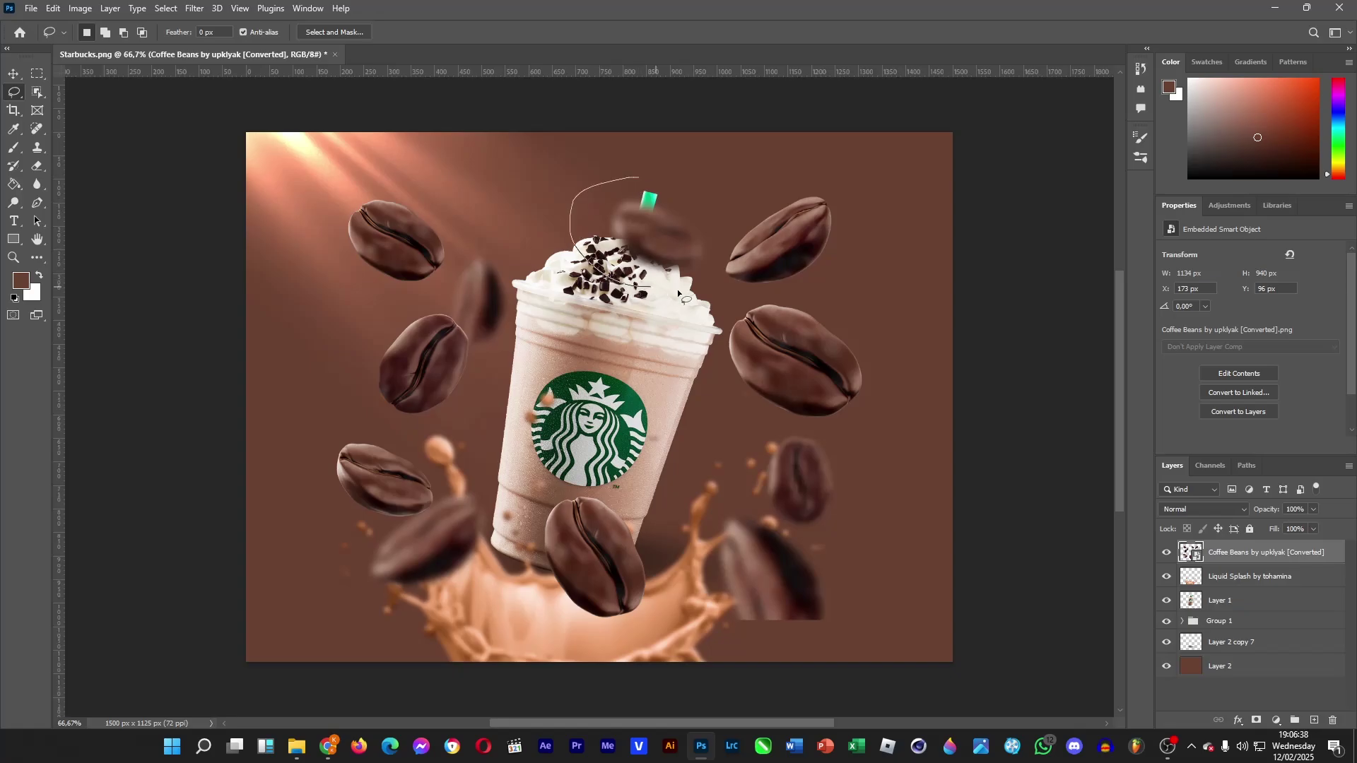
{"action": "left_click_drag", "start_coordinate": [661, 184], "coordinate": [640, 179]}
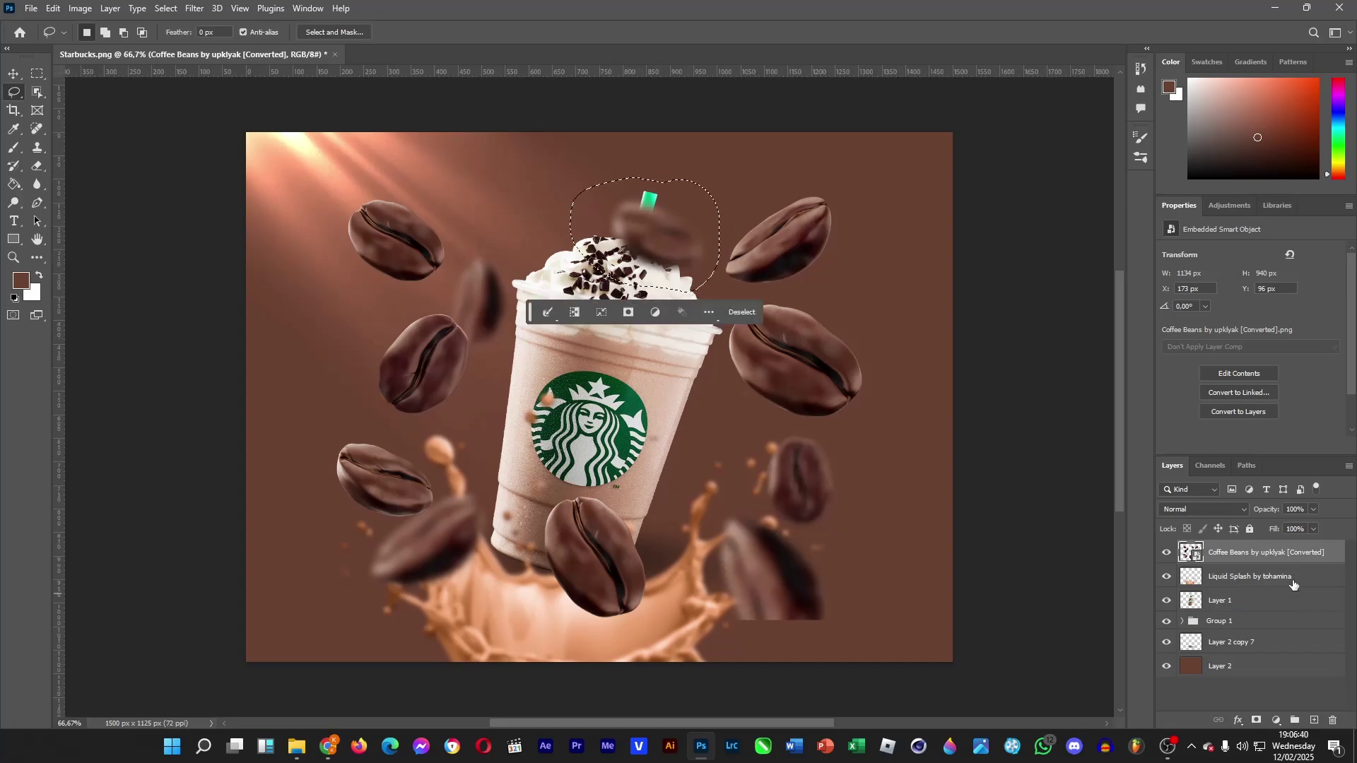
- Rasterize the Coffee Beans layer and copy the selected bean to a new layer placed directly beneath the cup's Layer 1
{"action": "right_click", "coordinate": [1304, 553]}
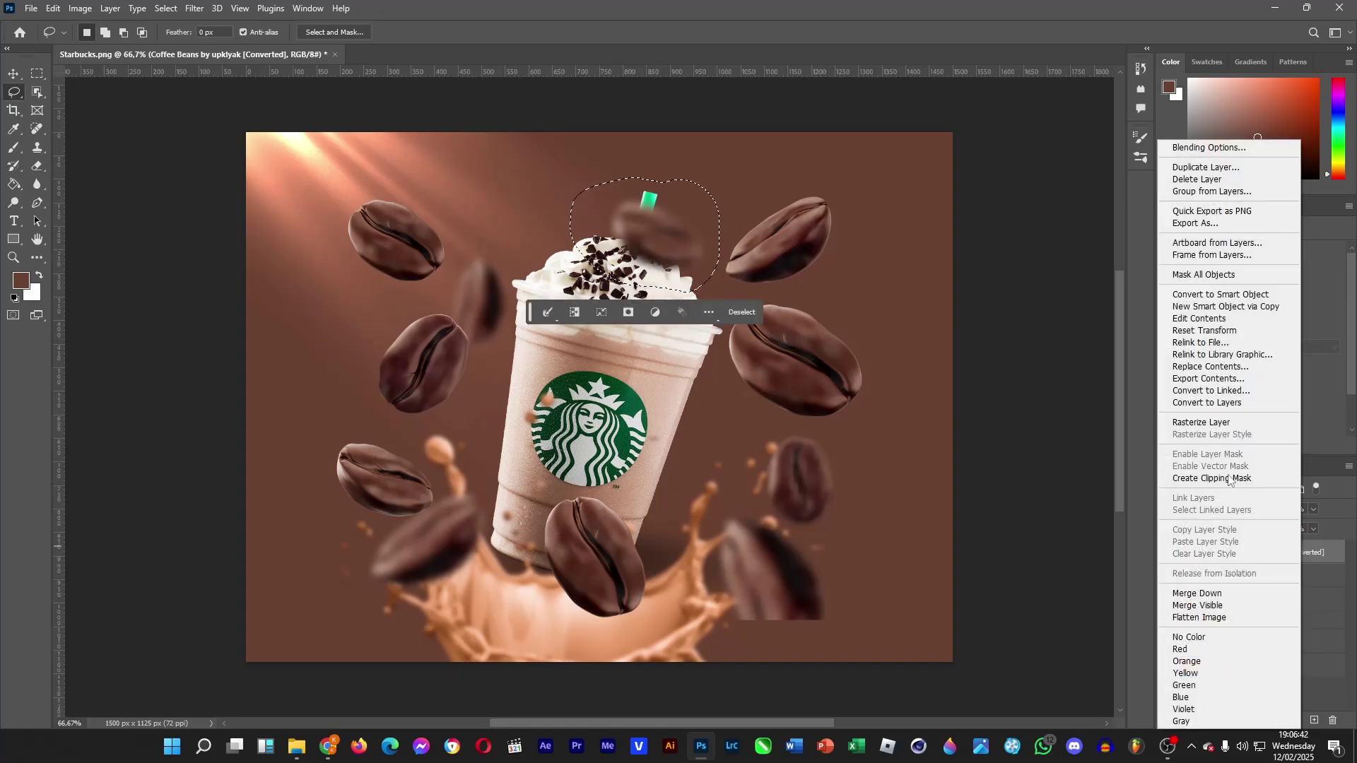
{"action": "left_click", "coordinate": [1209, 424]}
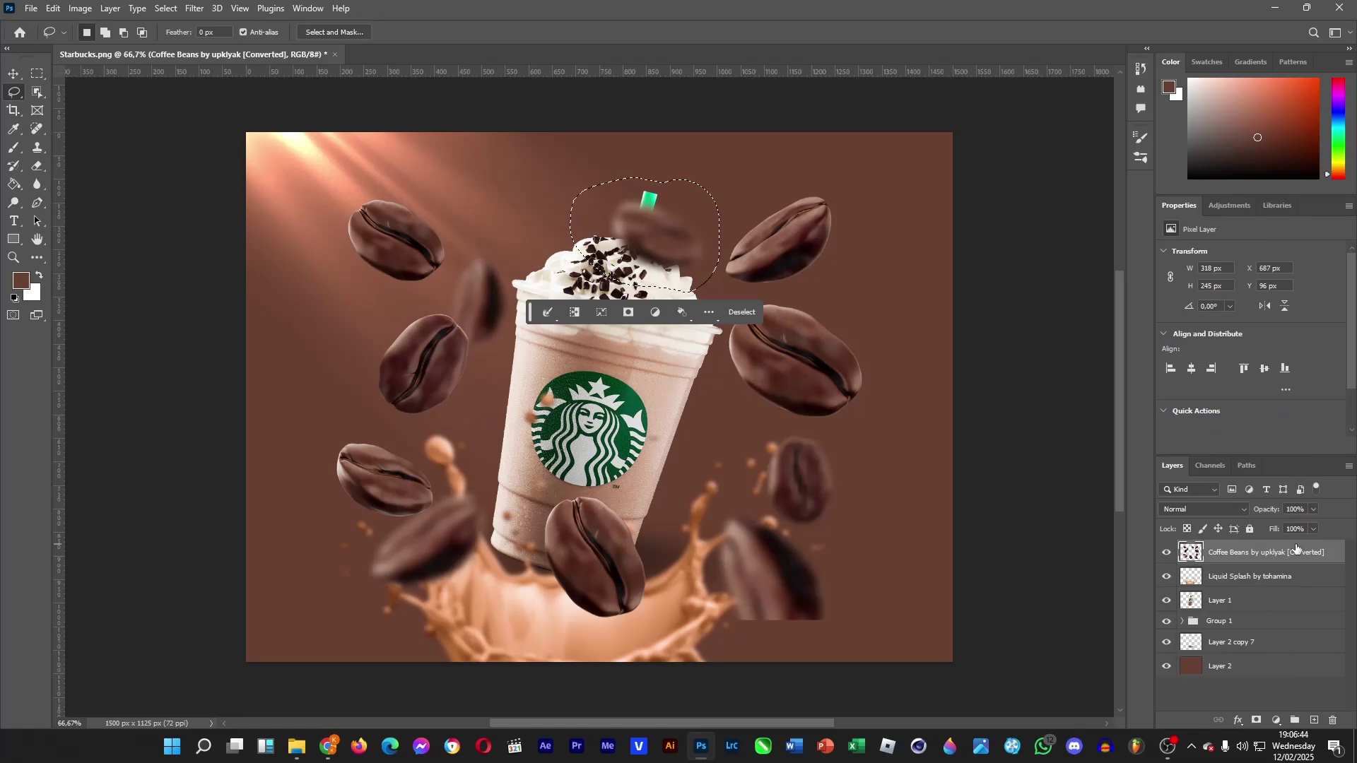
{"action": "key", "text": "ctrl+j"}
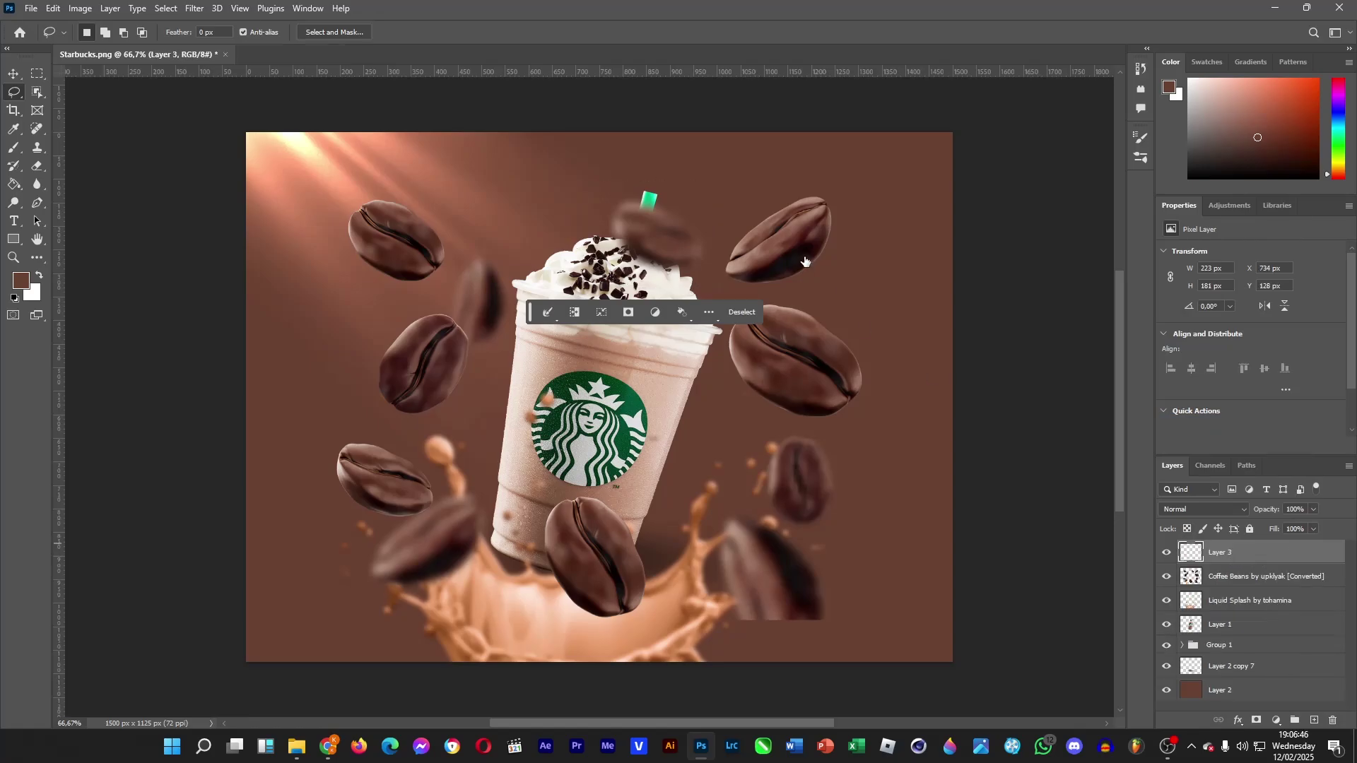
{"action": "left_click_drag", "start_coordinate": [1233, 554], "coordinate": [1236, 629]}
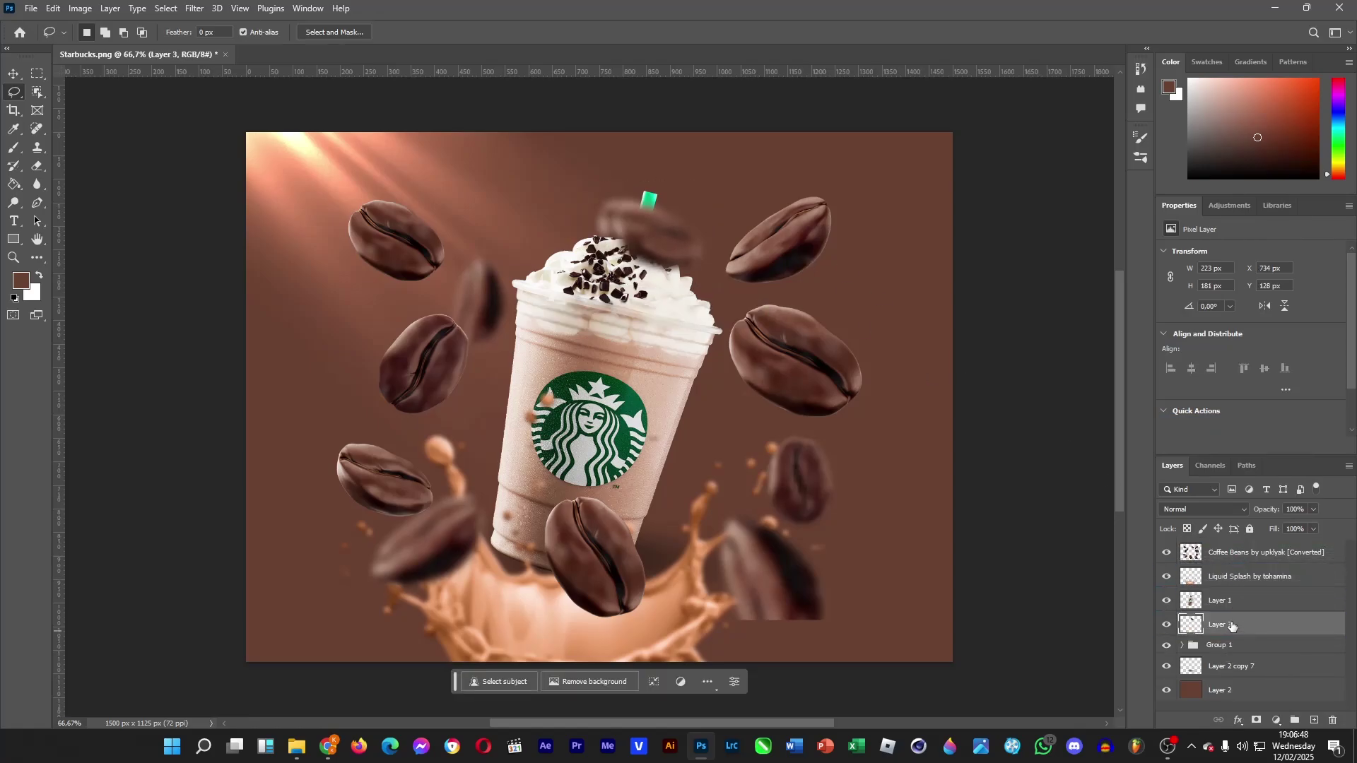
- Lasso the bean over the straw again and delete it from the Coffee Beans layer
{"action": "left_click_drag", "start_coordinate": [651, 175], "coordinate": [640, 300]}
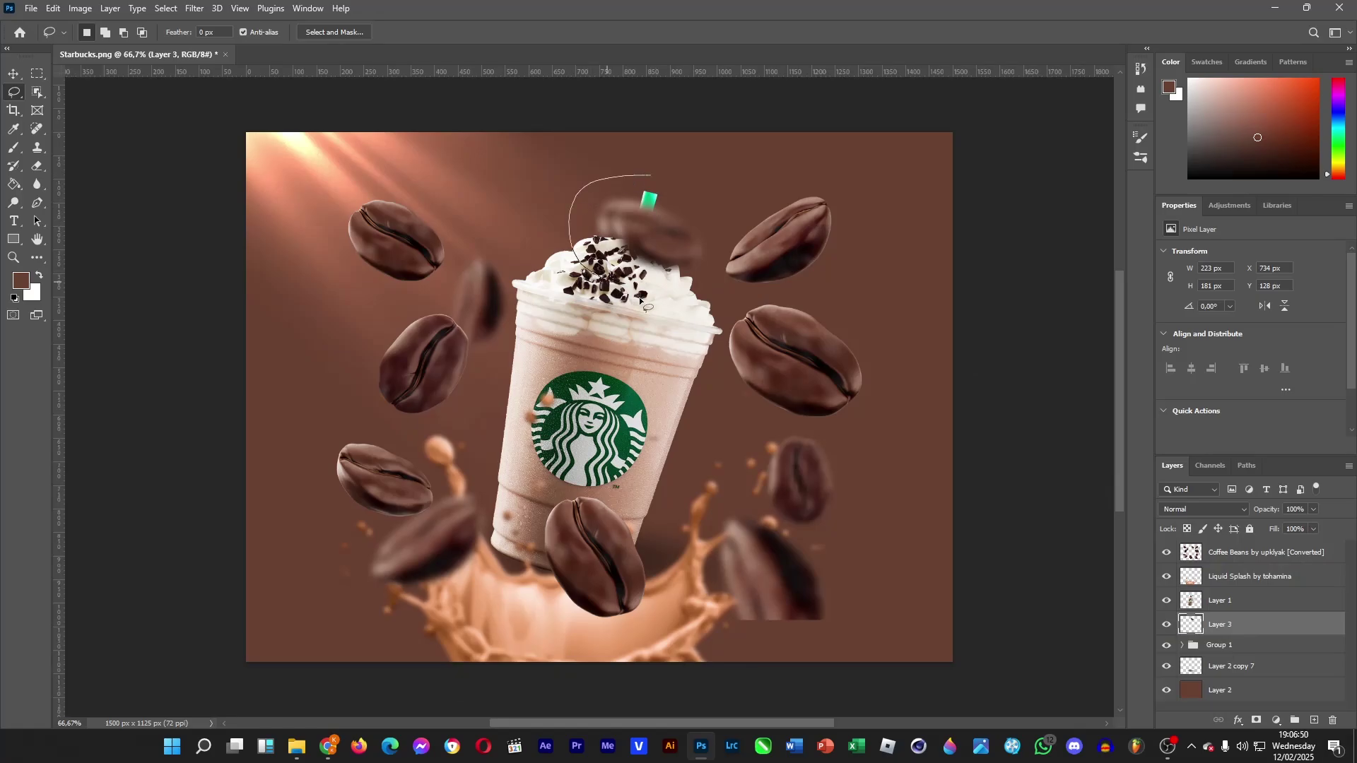
{"action": "mouse_move", "coordinate": [711, 277]}
{"action": "left_mouse_down"}
{"action": "mouse_move", "coordinate": [718, 226]}
{"action": "mouse_move", "coordinate": [645, 174]}
{"action": "left_mouse_up"}
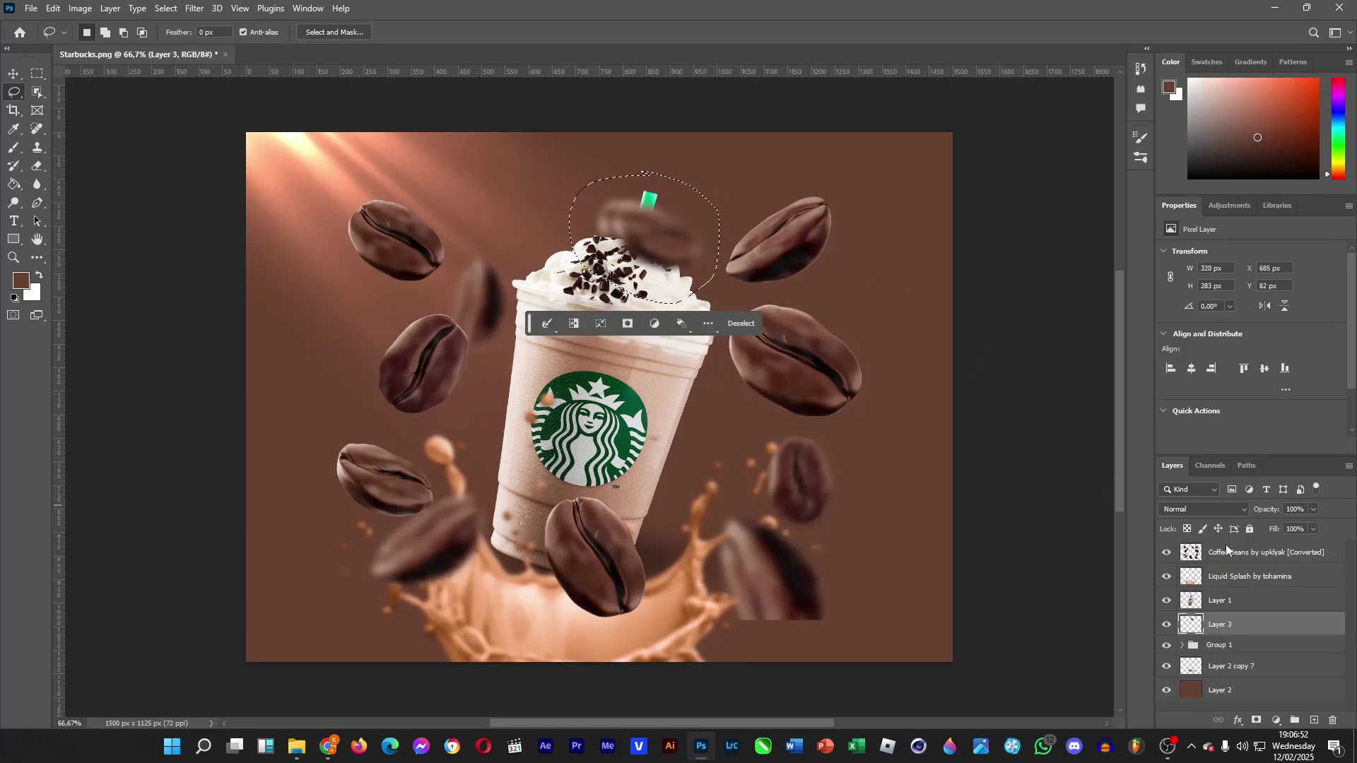
{"action": "left_click", "coordinate": [1238, 562]}
{"action": "key", "text": "Delete"}
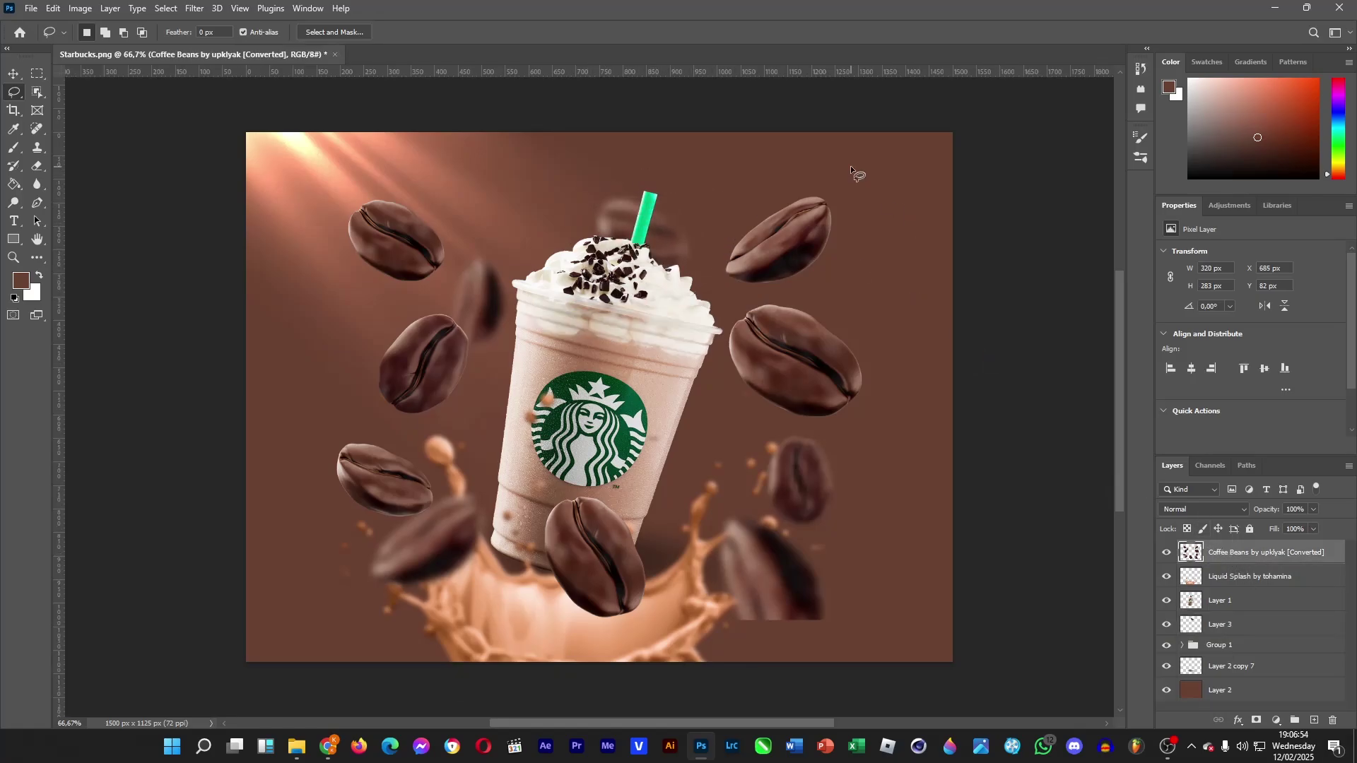
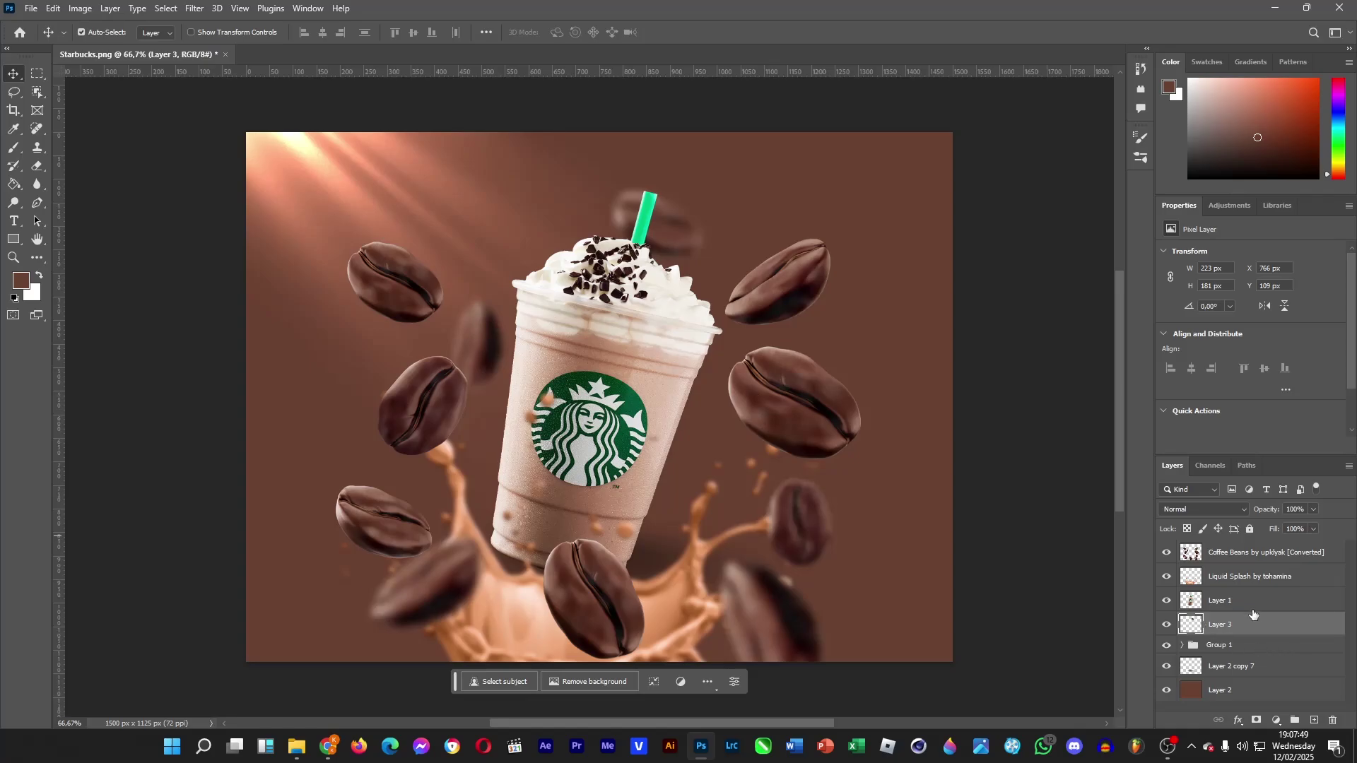
- Duplicate the cup layer, Layer 1, and darken the copy with a negative Brightness/Contrast adjustment
{"action": "left_click", "coordinate": [1228, 603]}
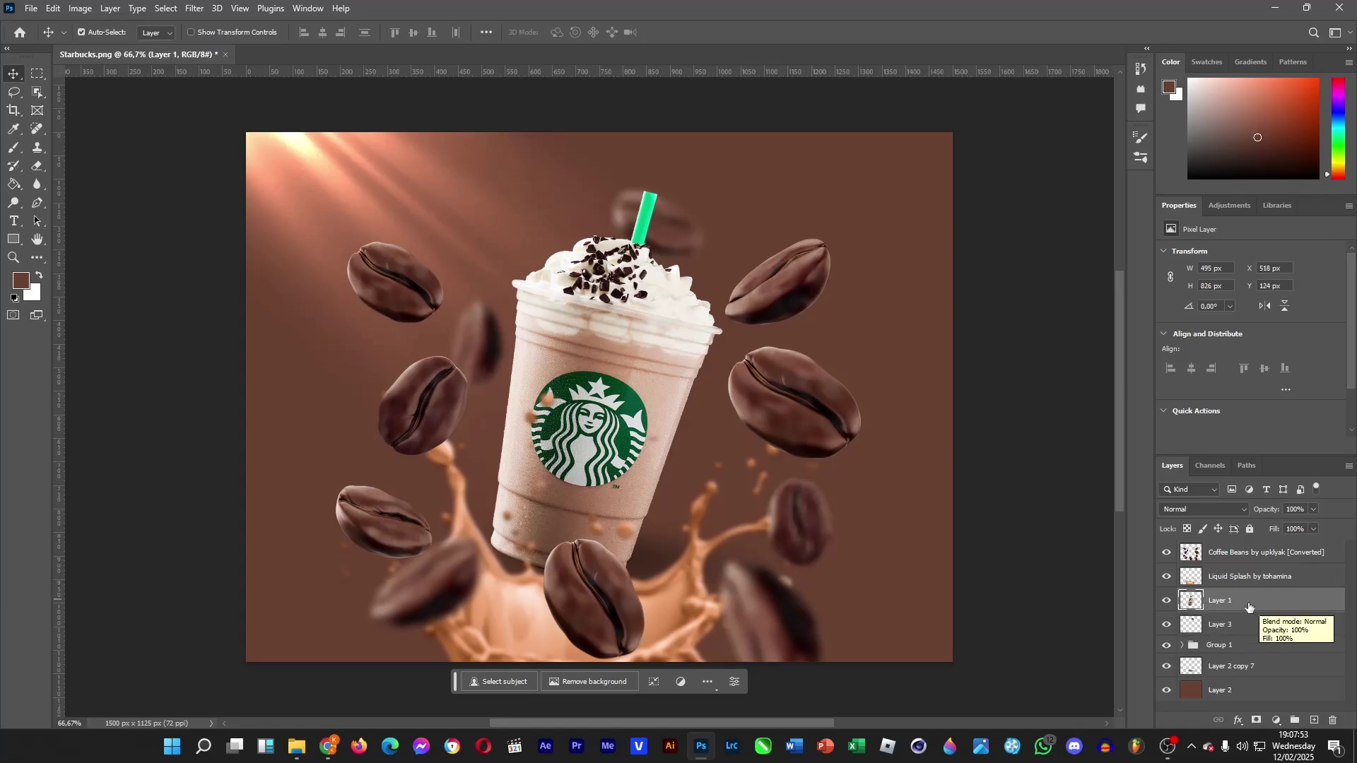
{"action": "key", "text": "ctrl+j"}
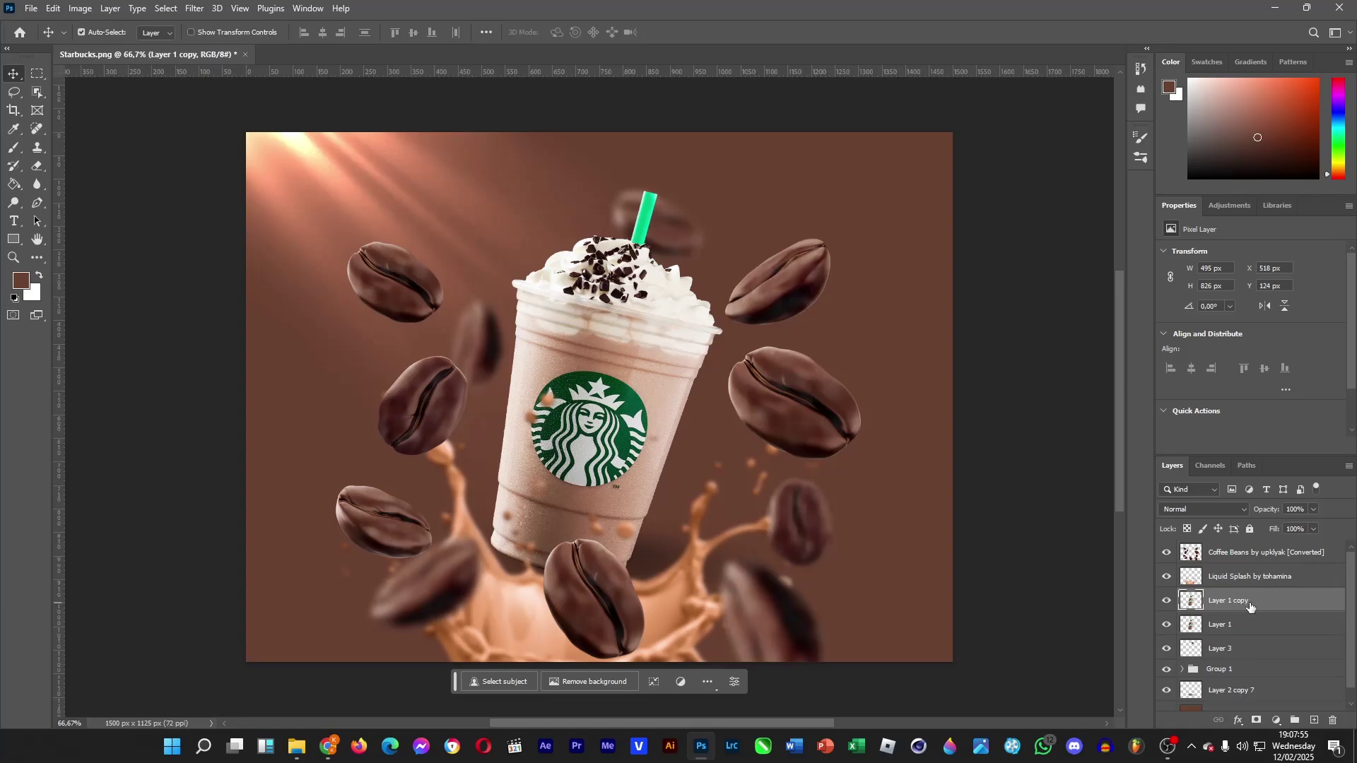
{"action": "left_click", "coordinate": [80, 9]}
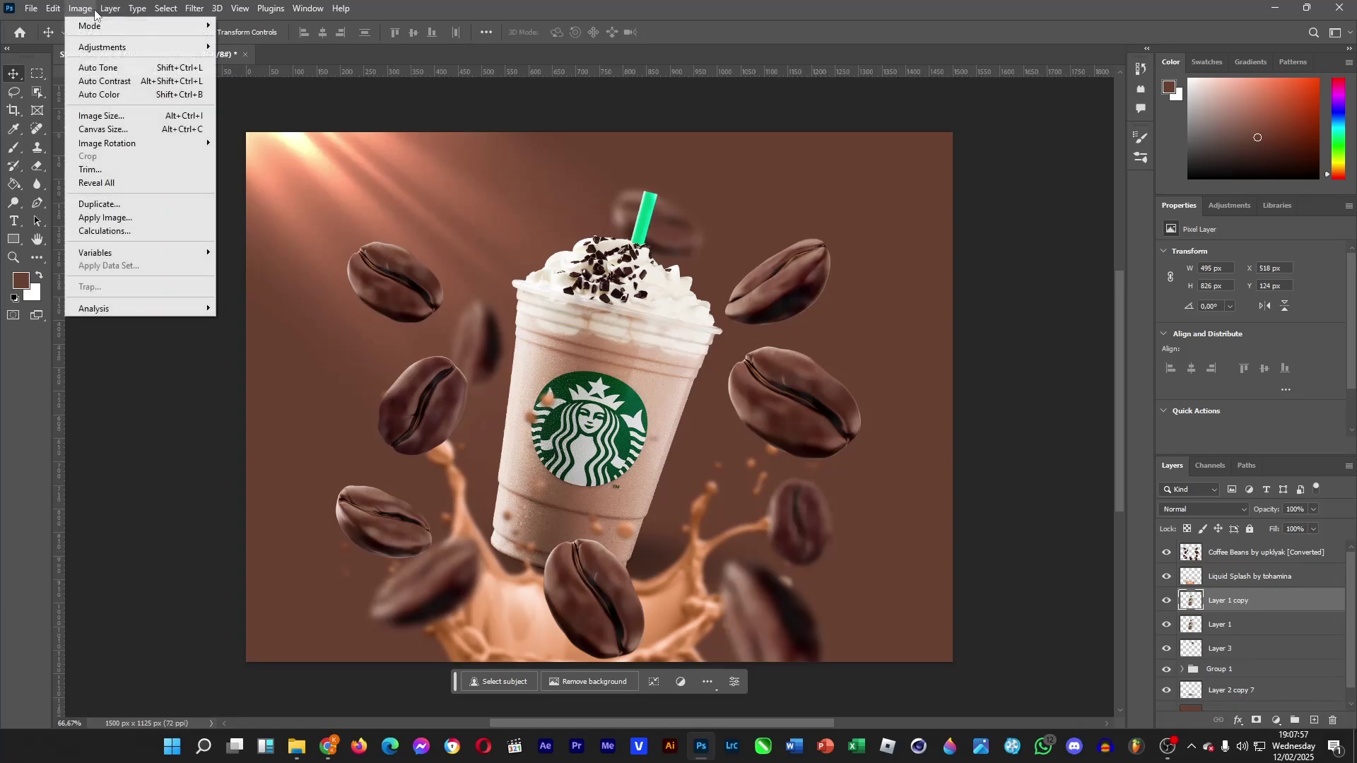
{"action": "mouse_move", "coordinate": [101, 49]}
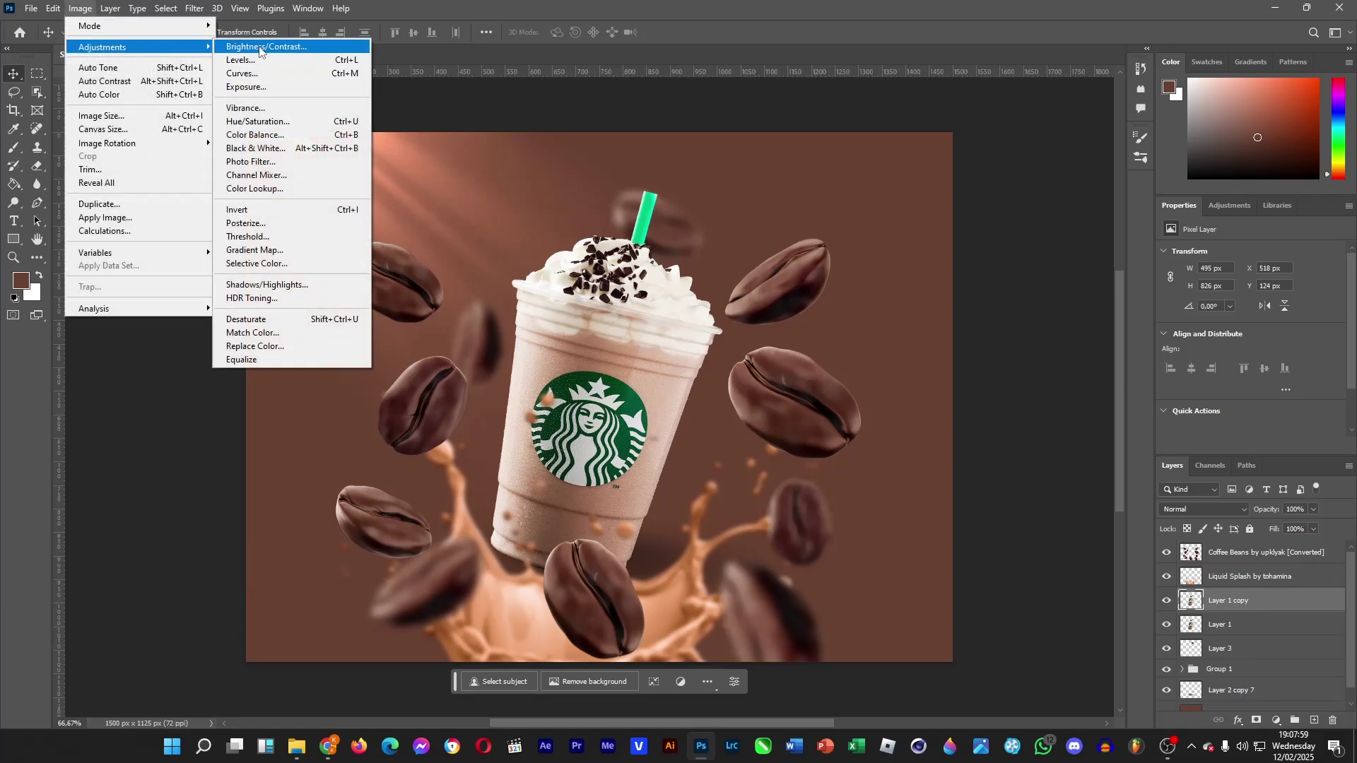
{"action": "left_click", "coordinate": [257, 47]}
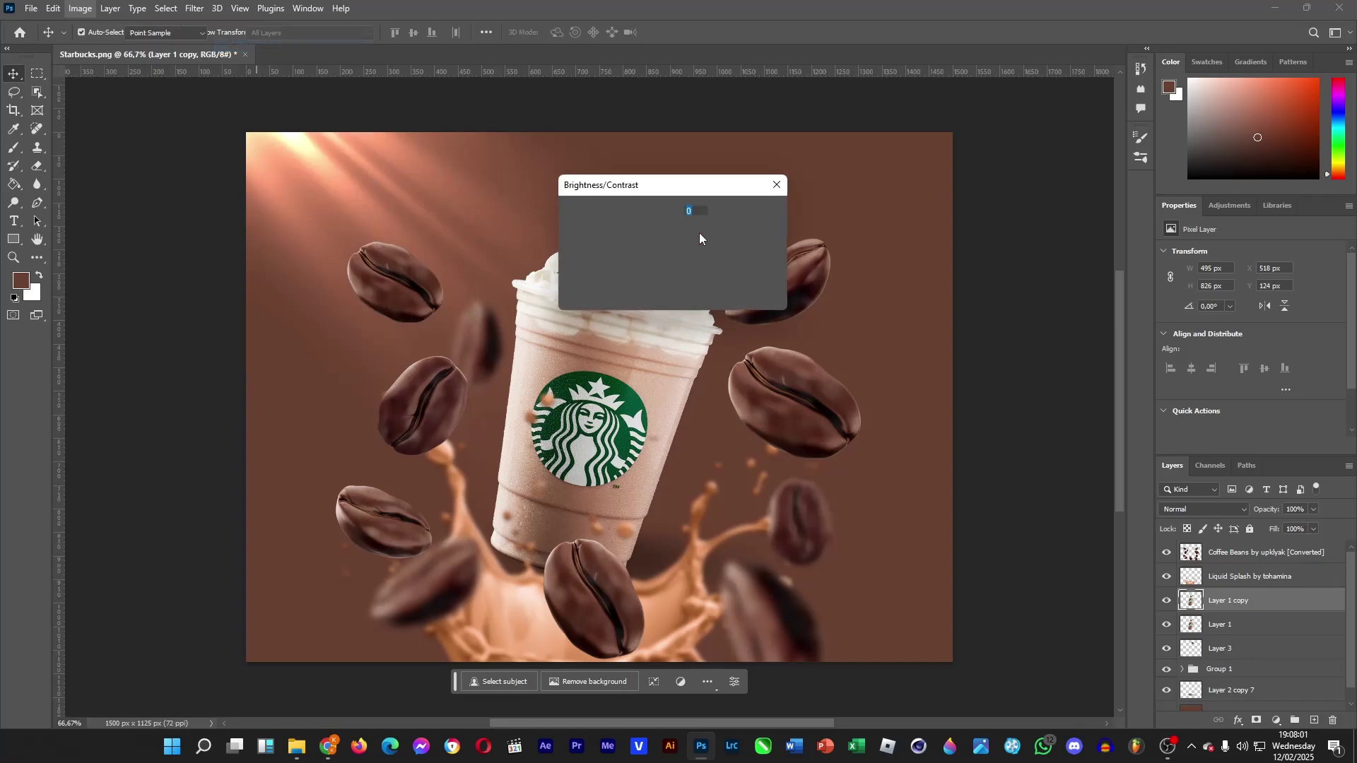
{"action": "left_click_drag", "start_coordinate": [625, 228], "coordinate": [591, 227]}
{"action": "left_click", "coordinate": [600, 224]}
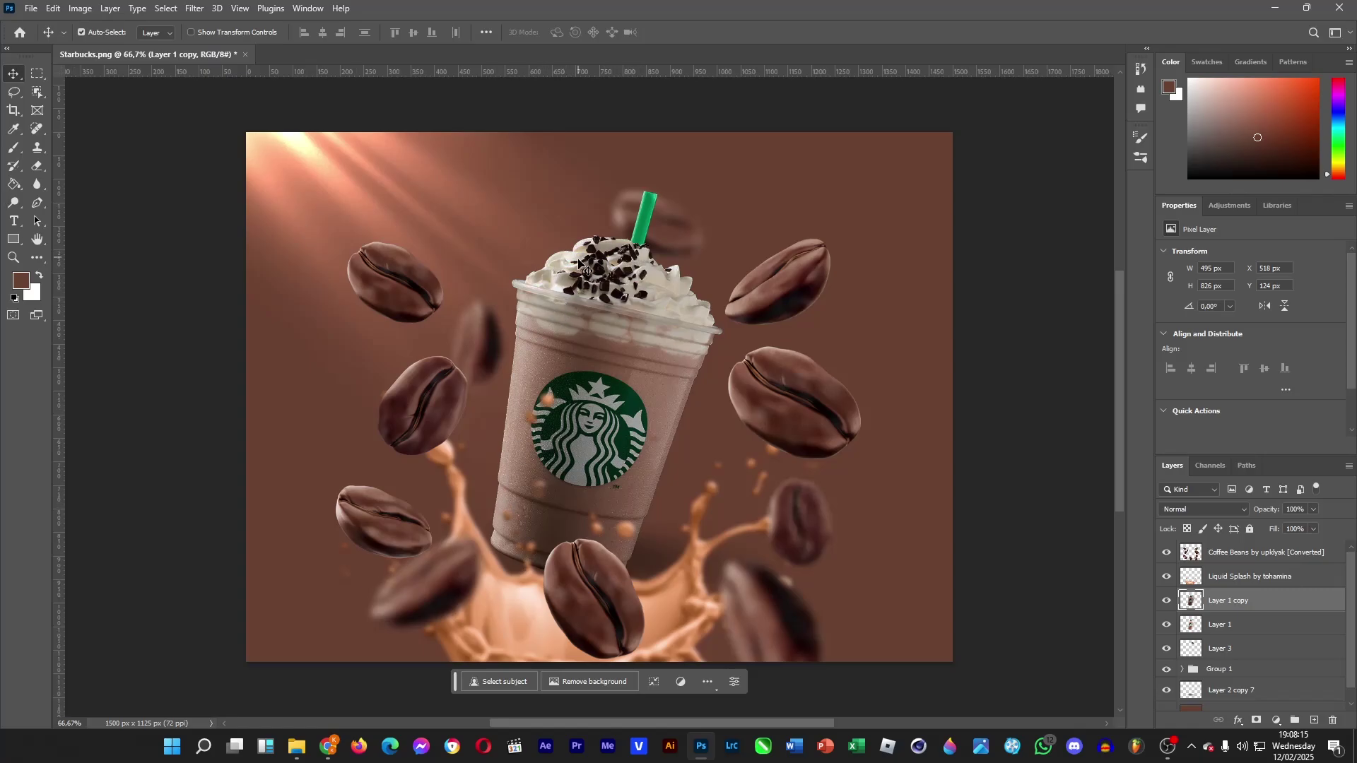
- Erase parts of the darkened copy along the whipped cream and cup edges with a soft 100 px eraser at 0% hardness
{"action": "left_click", "coordinate": [37, 166]}
{"action": "left_click", "coordinate": [96, 34]}
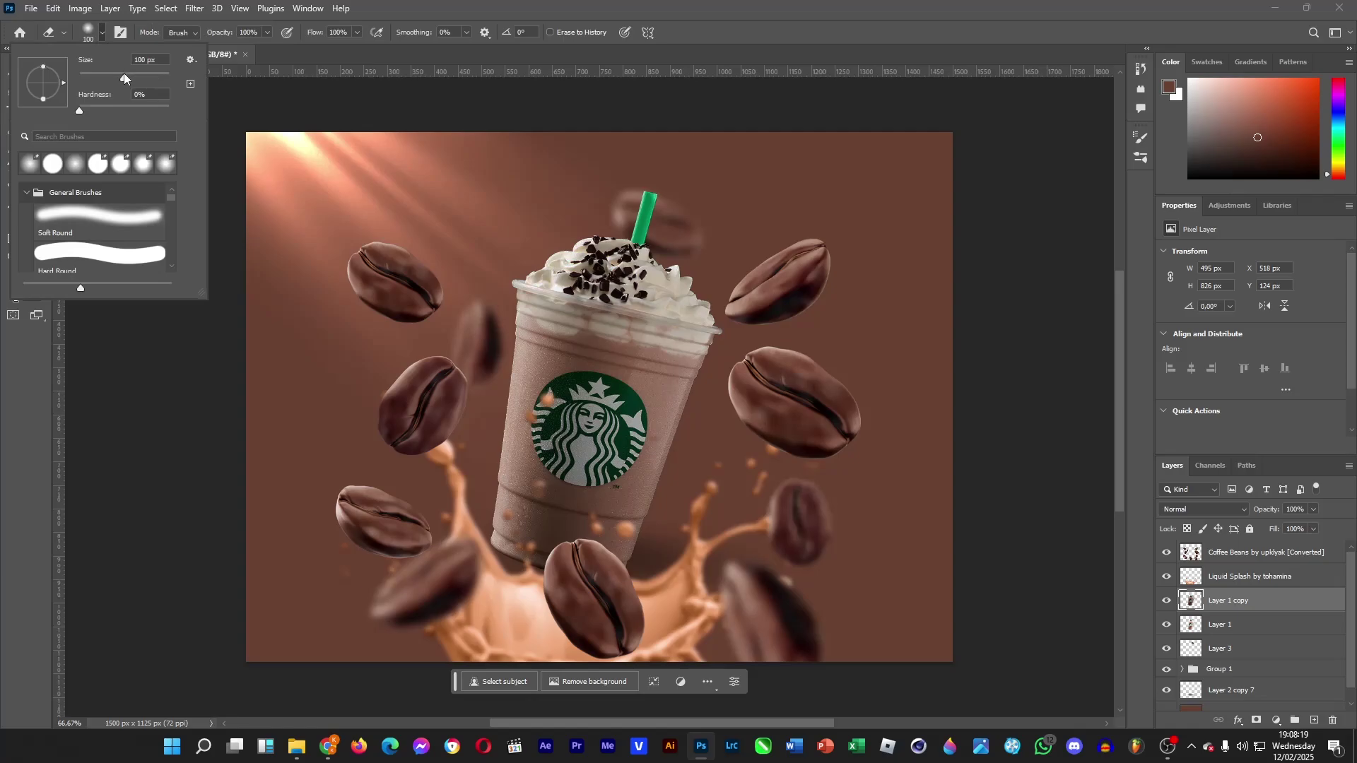
{"action": "left_click", "coordinate": [574, 251]}
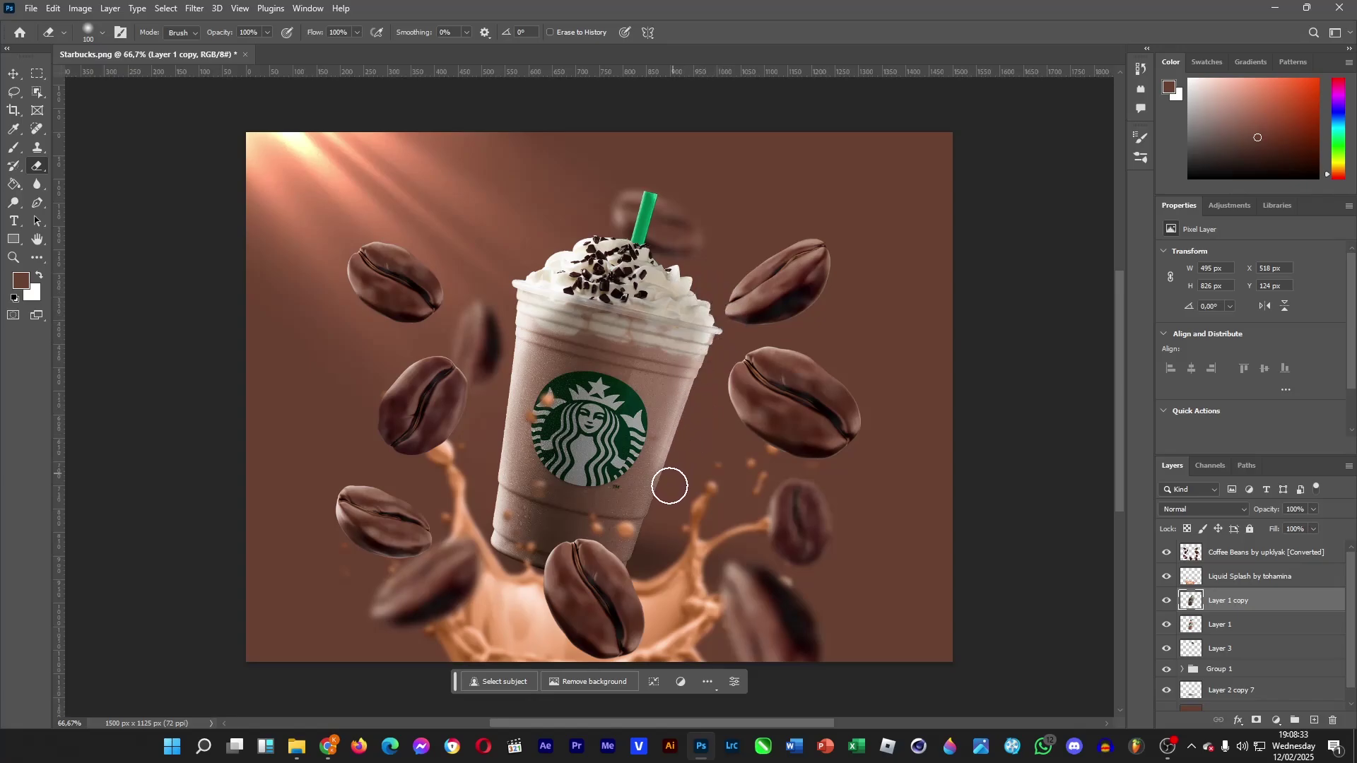
{"action": "mouse_move", "coordinate": [653, 540]}
{"action": "left_mouse_down"}
{"action": "mouse_move", "coordinate": [627, 591]}
{"action": "mouse_move", "coordinate": [648, 540]}
{"action": "mouse_move", "coordinate": [666, 383]}
{"action": "left_mouse_up"}
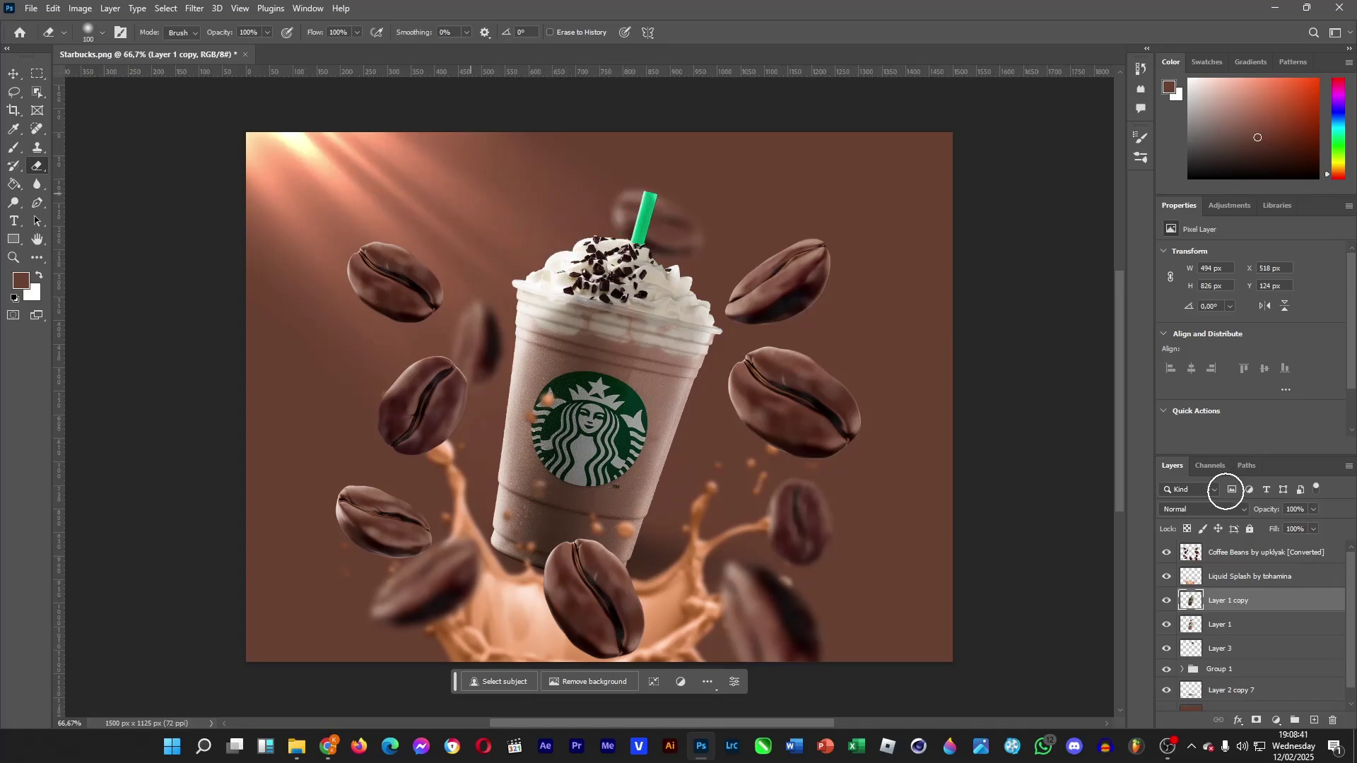
- Lower the opacity of the darkened cup copy to 85%
{"action": "left_click", "coordinate": [1244, 509]}
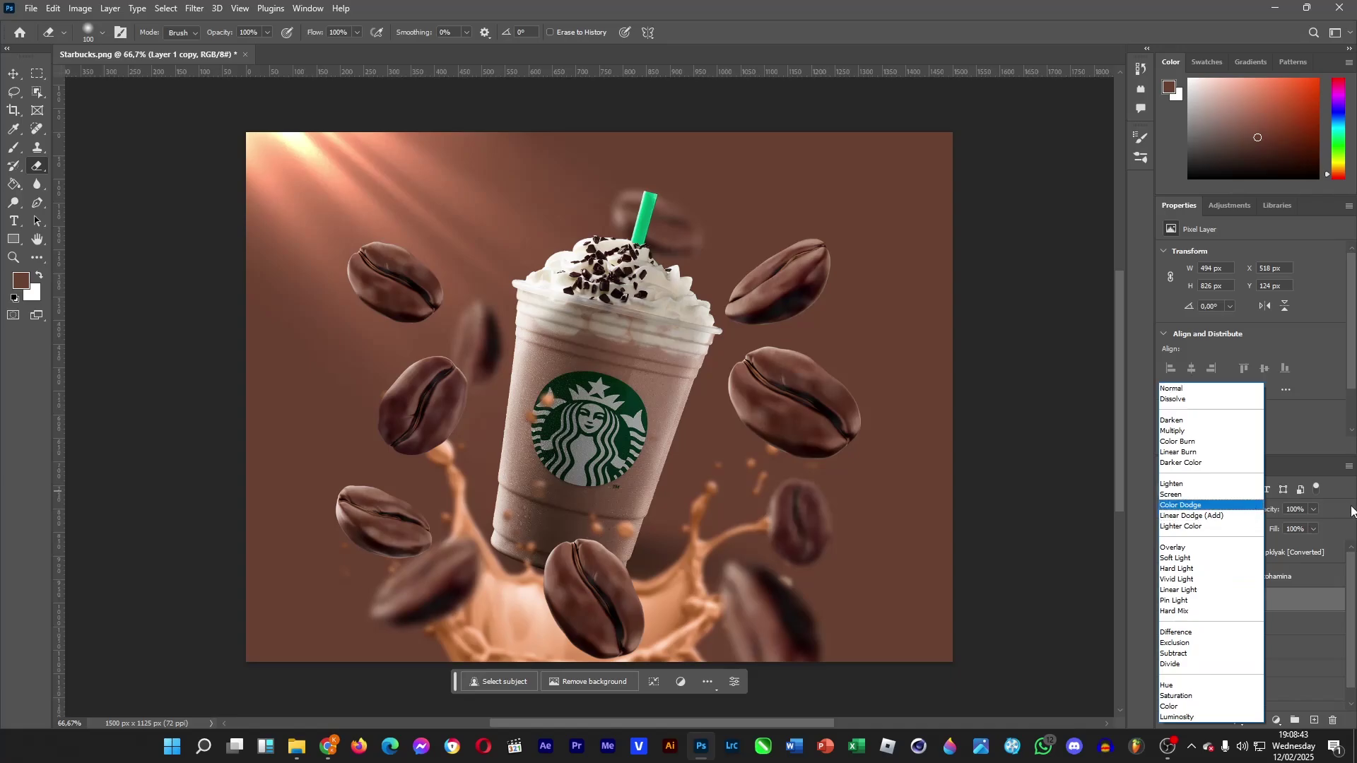
{"action": "left_click", "coordinate": [1309, 512]}
{"action": "left_click", "coordinate": [1313, 509]}
{"action": "left_click_drag", "start_coordinate": [1314, 525], "coordinate": [1299, 530]}
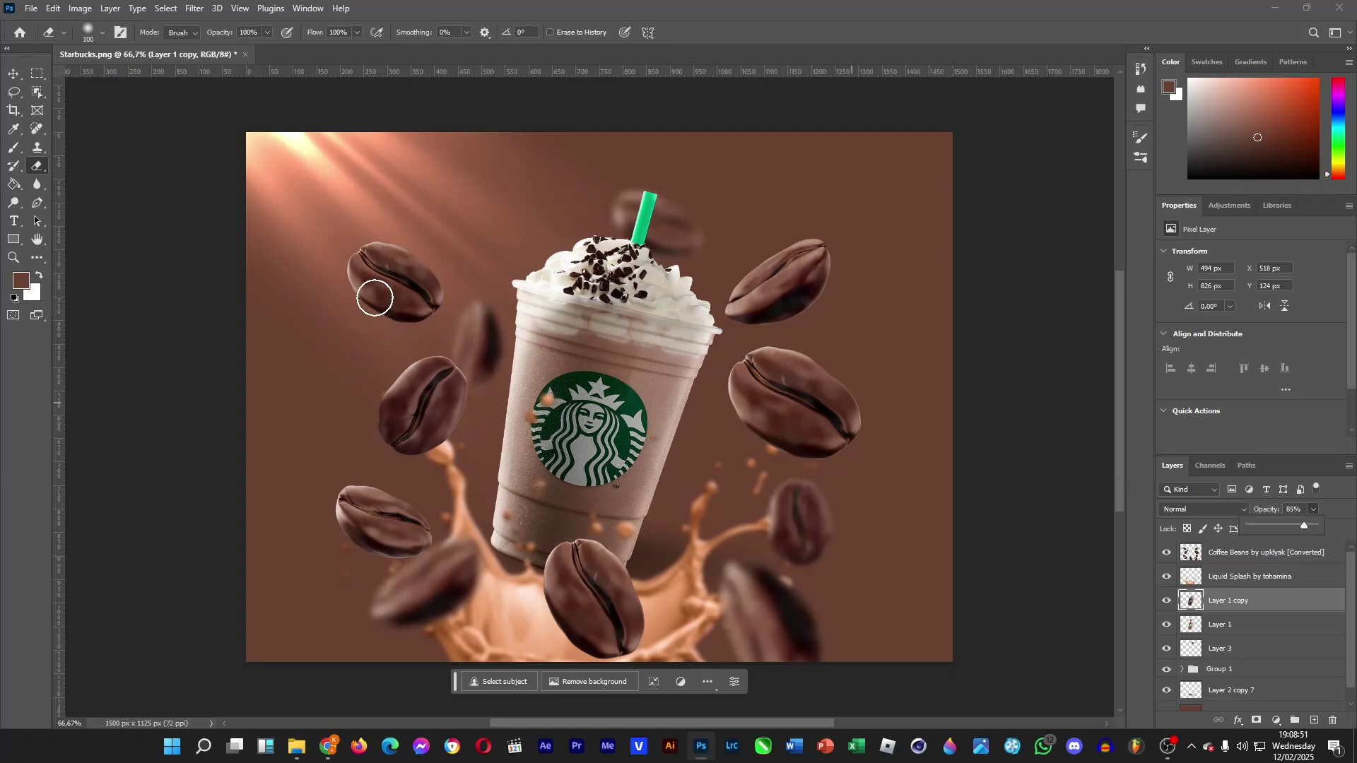
{"action": "left_click", "coordinate": [14, 73]}
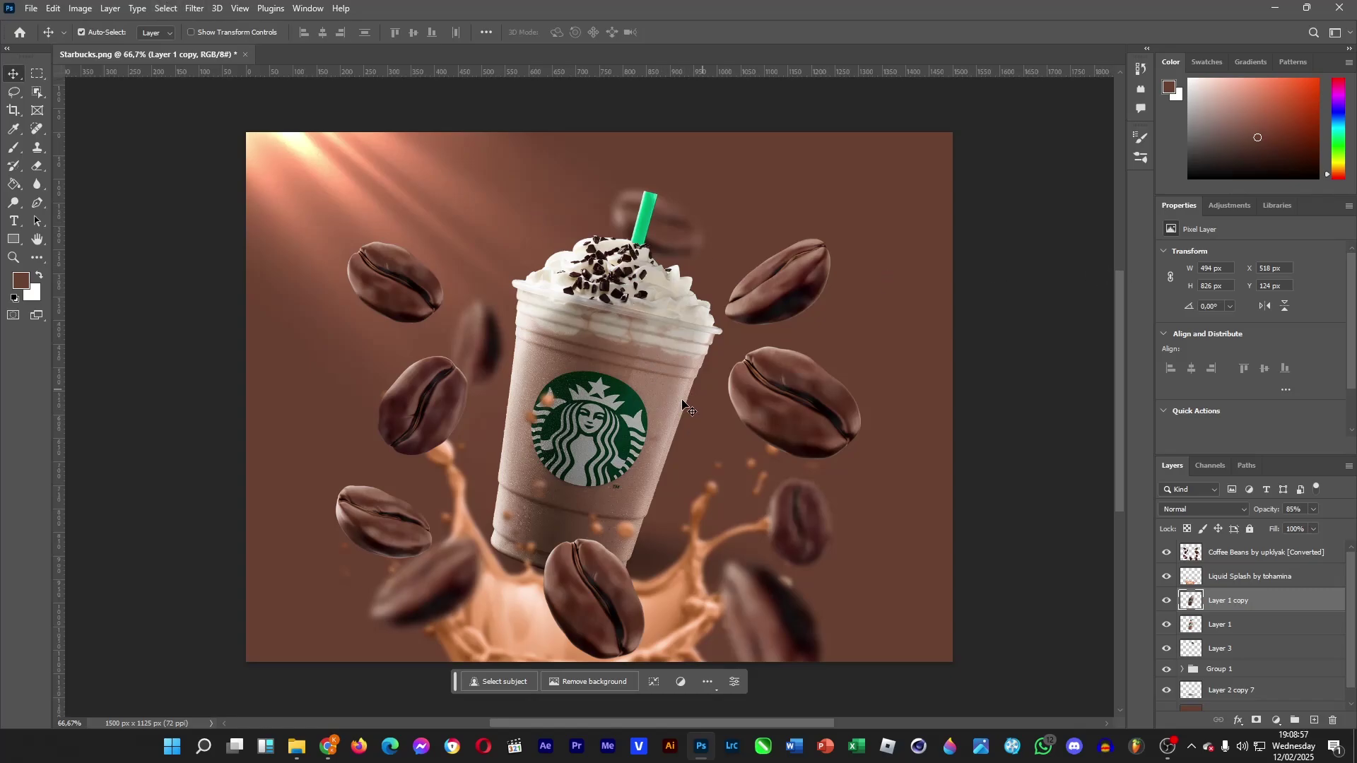
- Place the lens flare image above the cup copy and set its blend mode to Linear Dodge (Add)
{"action": "left_click", "coordinate": [296, 748]}
{"action": "left_click_drag", "start_coordinate": [545, 283], "coordinate": [732, 141]}
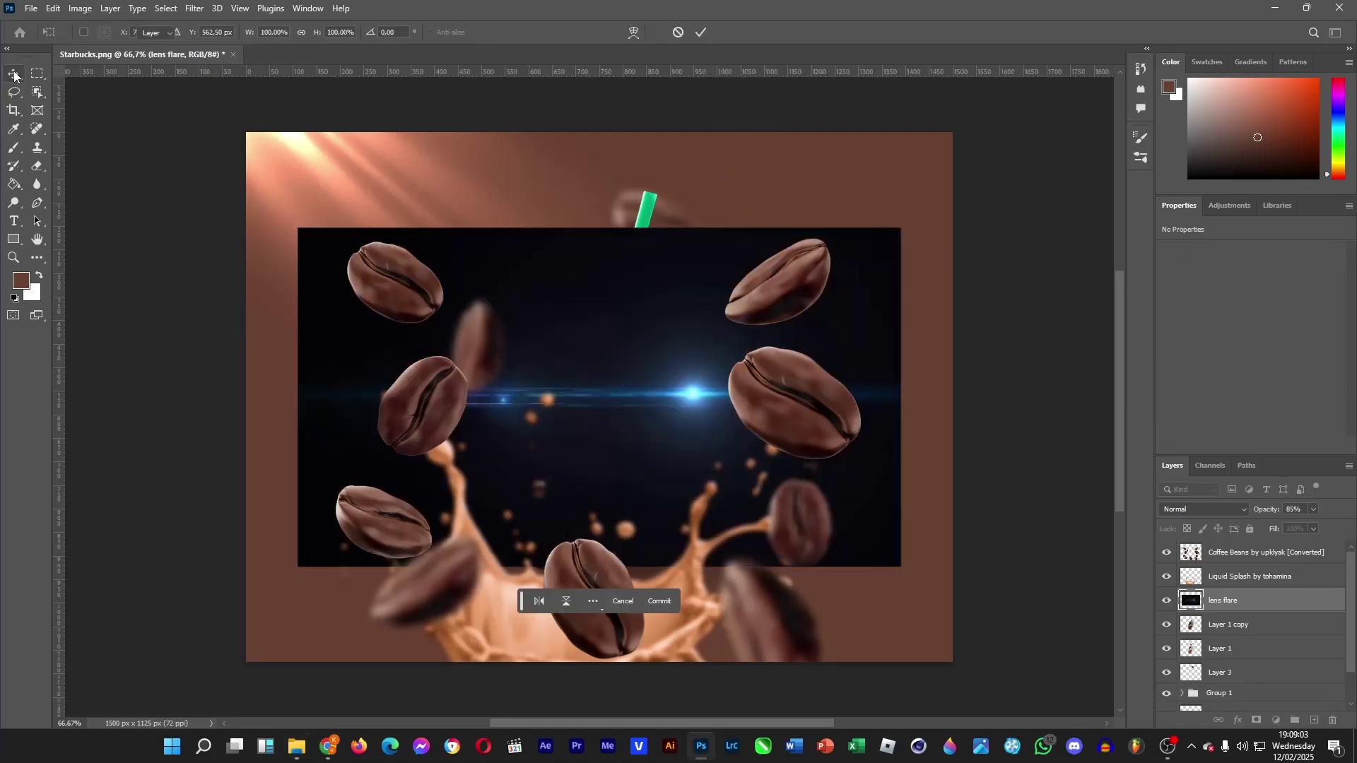
{"action": "key", "text": "Return"}
{"action": "left_click", "coordinate": [1206, 510]}
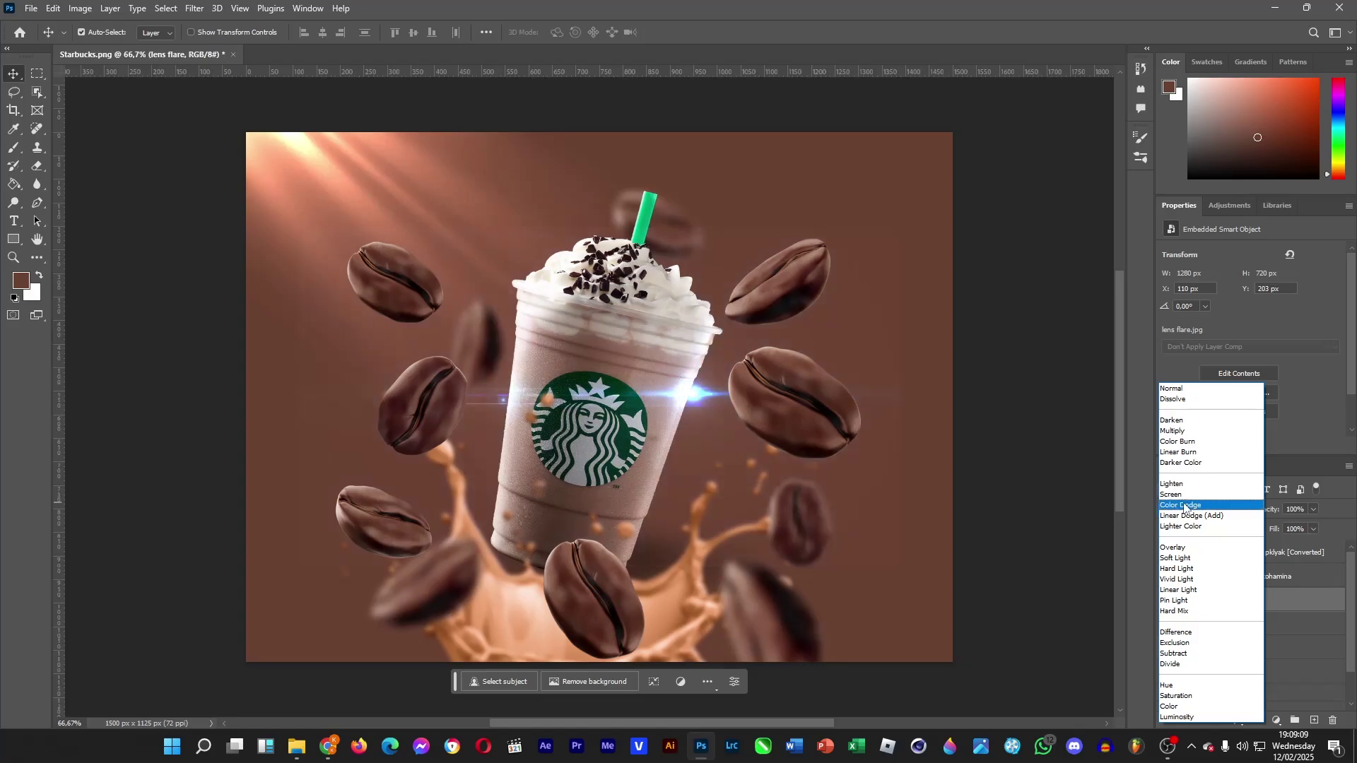
{"action": "left_click", "coordinate": [1187, 505]}
{"action": "left_click", "coordinate": [1189, 511]}
{"action": "left_click", "coordinate": [1189, 516]}
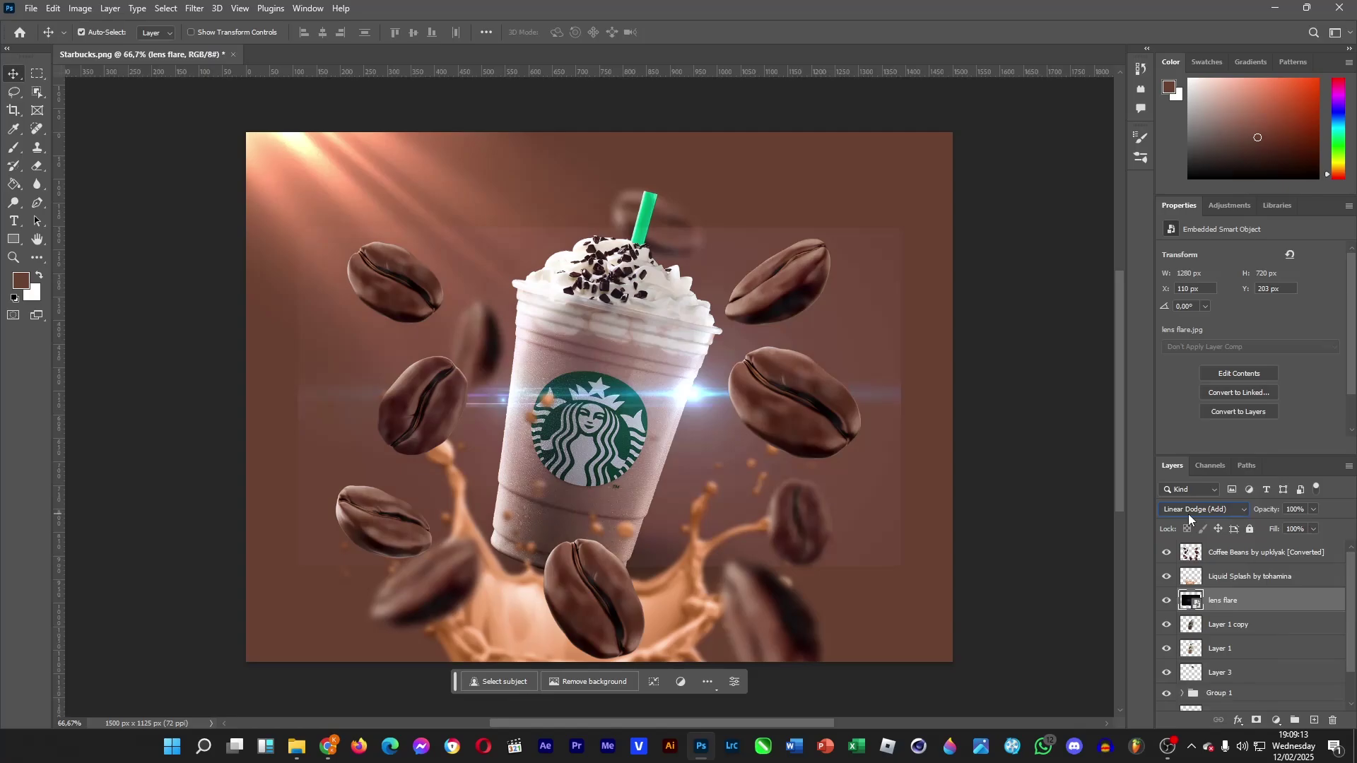
- Rasterize the lens flare layer and erase its visible rectangular borders with a soft 417 px eraser
{"action": "left_click", "coordinate": [37, 165]}
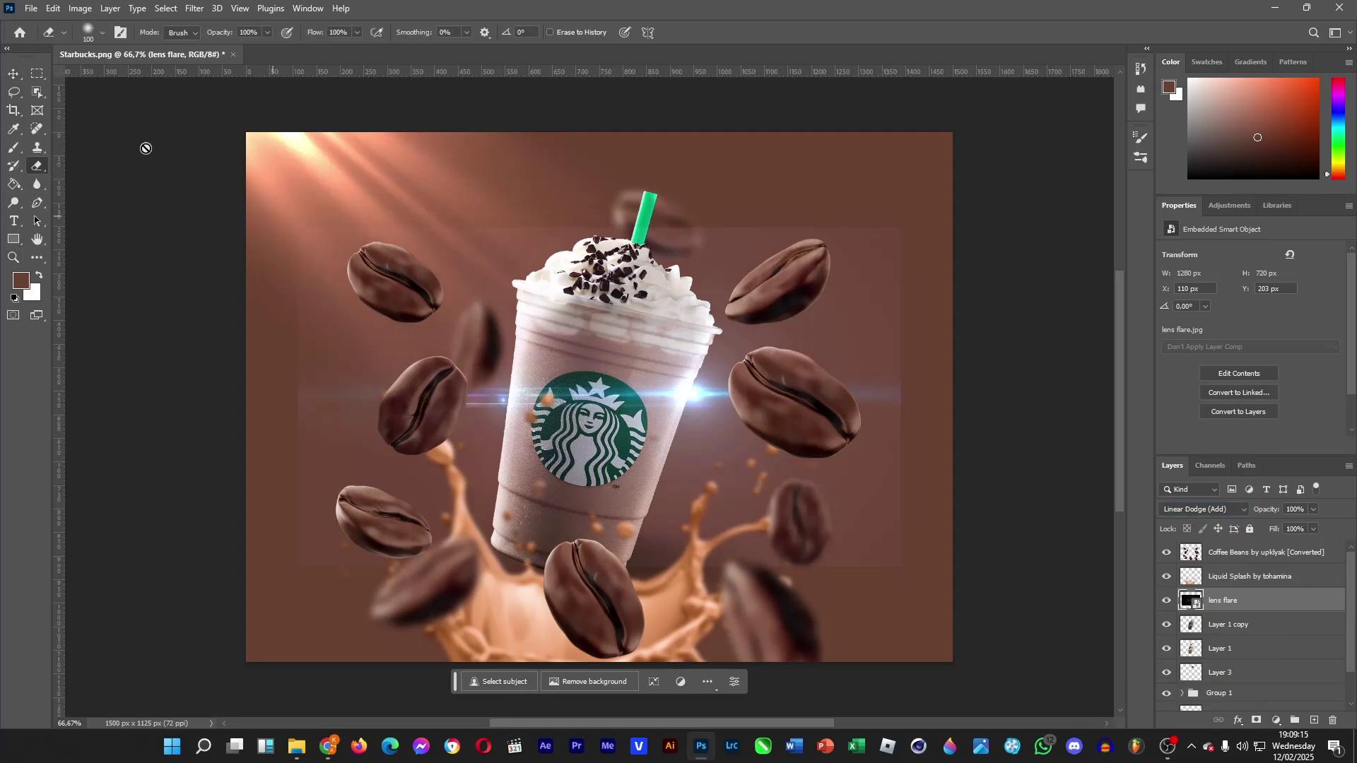
{"action": "right_click", "coordinate": [1276, 600]}
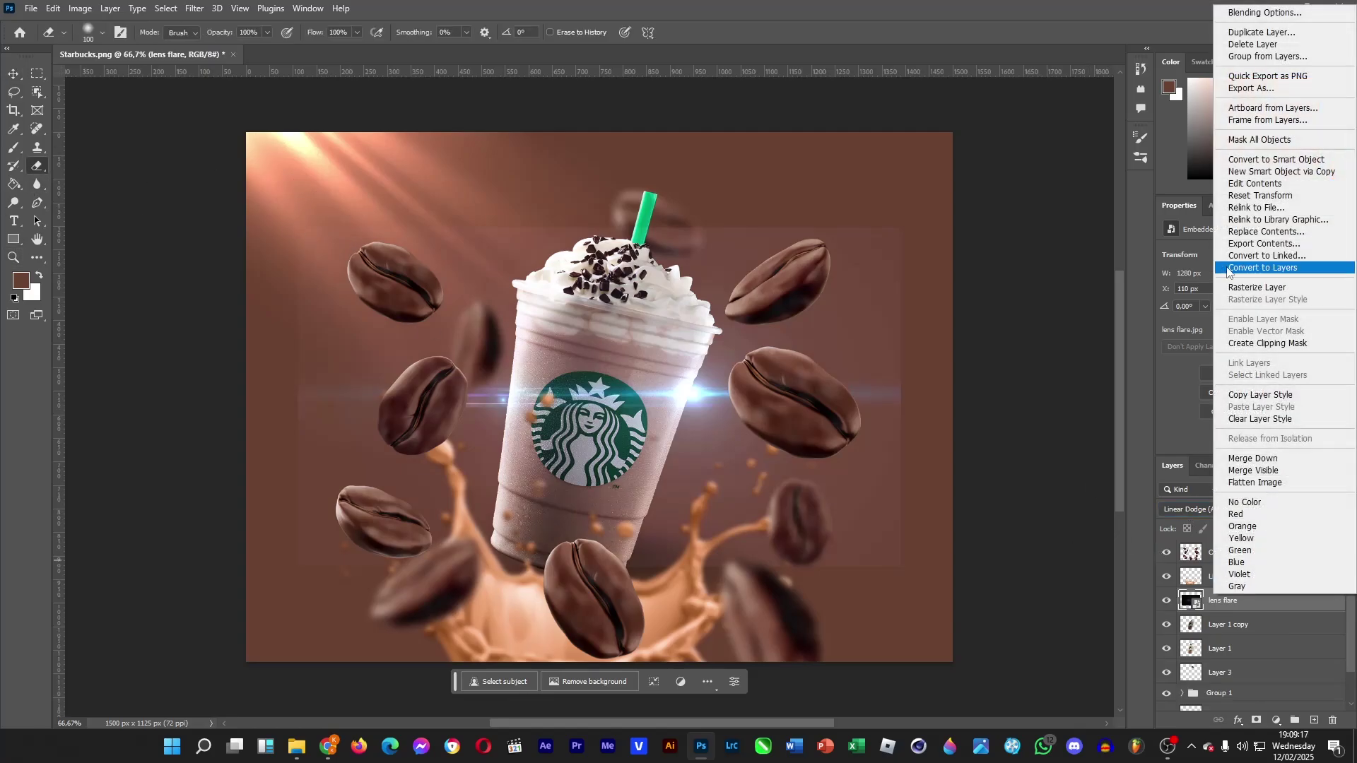
{"action": "left_click", "coordinate": [1265, 290]}
{"action": "left_click", "coordinate": [94, 31]}
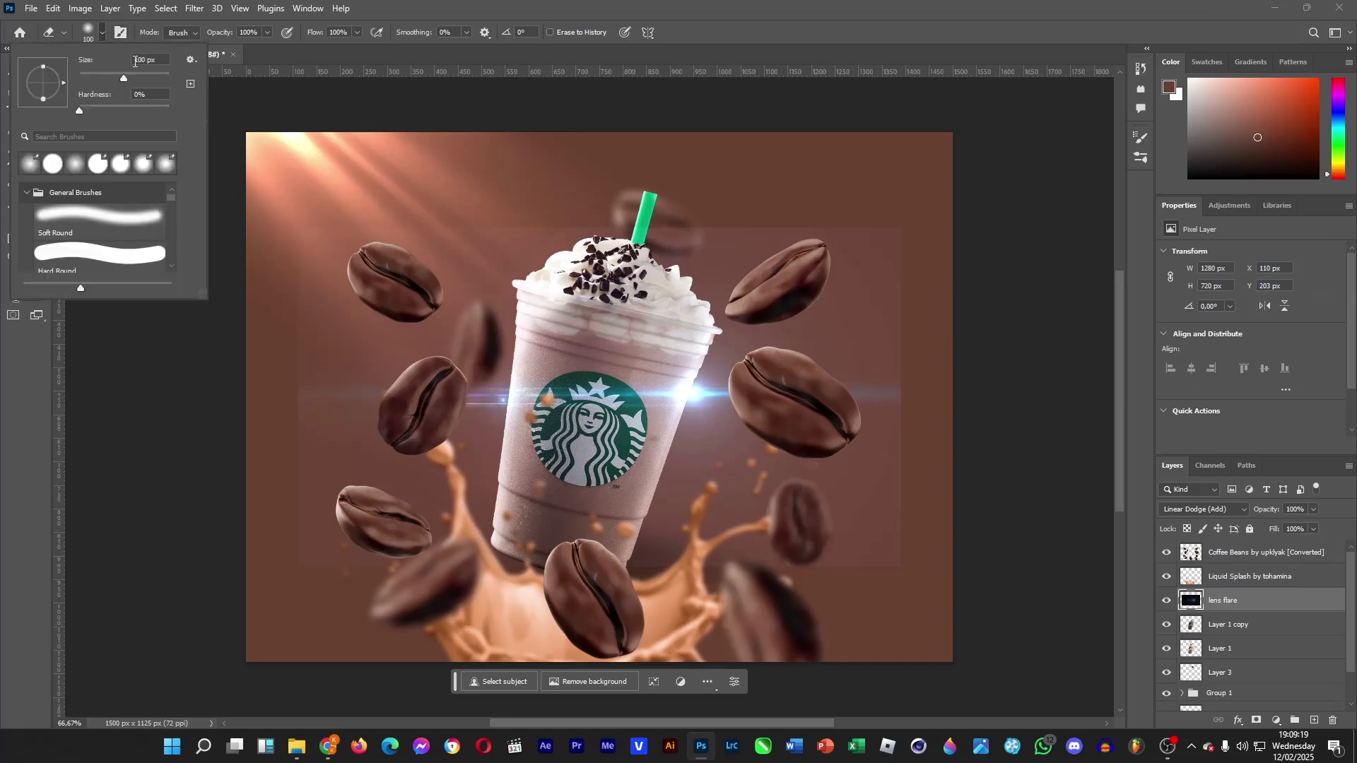
{"action": "left_click_drag", "start_coordinate": [150, 78], "coordinate": [155, 75]}
{"action": "left_click", "coordinate": [361, 198]}
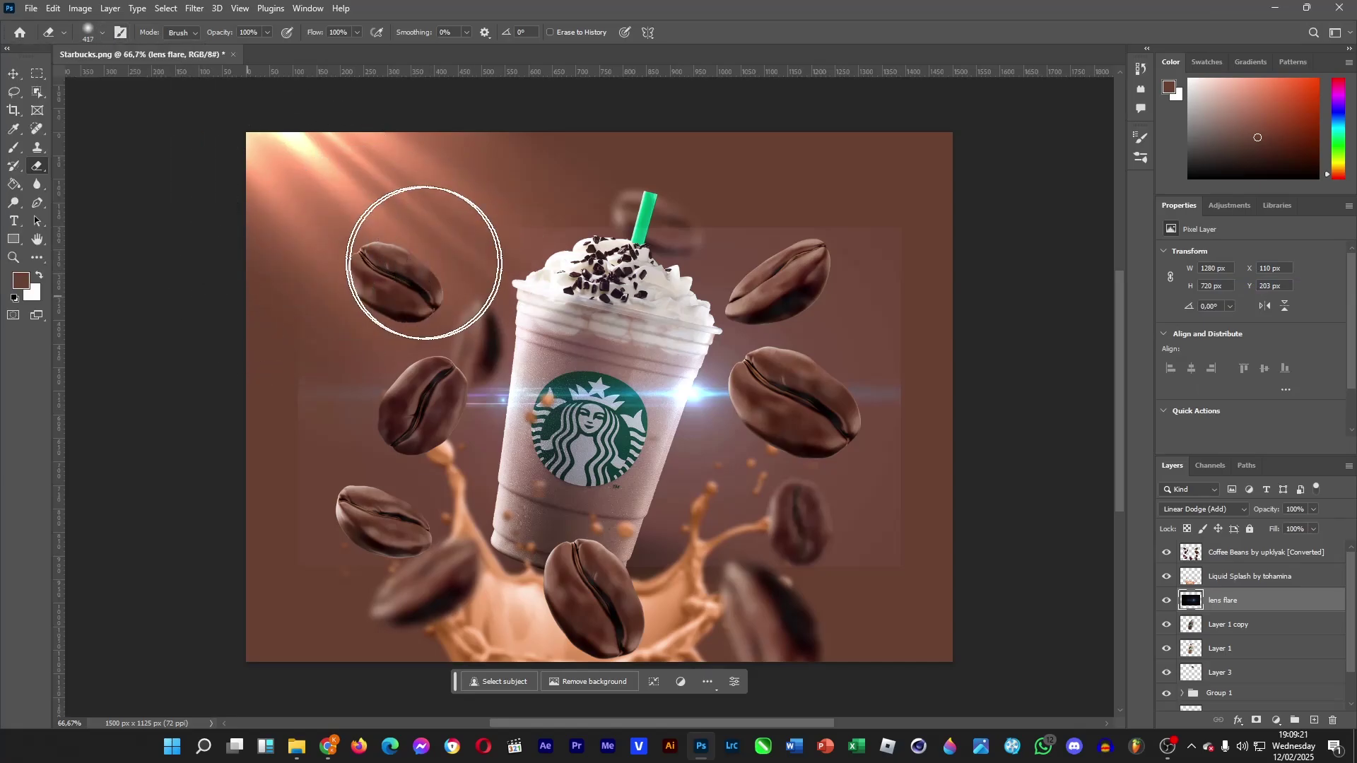
{"action": "left_click_drag", "start_coordinate": [536, 251], "coordinate": [597, 212]}
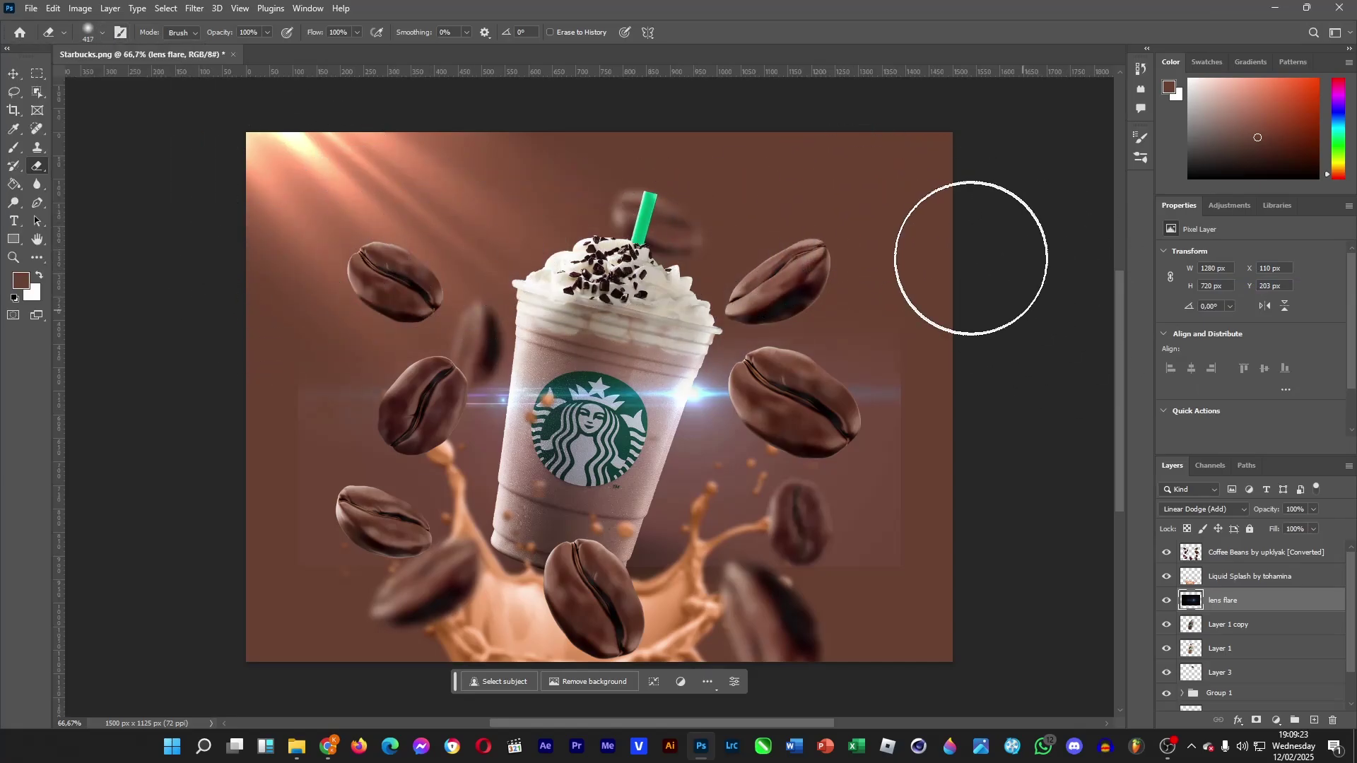
{"action": "mouse_move", "coordinate": [895, 264]}
{"action": "left_mouse_down"}
{"action": "mouse_move", "coordinate": [1028, 433]}
{"action": "mouse_move", "coordinate": [983, 435]}
{"action": "mouse_move", "coordinate": [984, 423]}
{"action": "mouse_move", "coordinate": [987, 445]}
{"action": "mouse_move", "coordinate": [960, 473]}
{"action": "mouse_move", "coordinate": [976, 540]}
{"action": "mouse_move", "coordinate": [913, 576]}
{"action": "mouse_move", "coordinate": [677, 620]}
{"action": "mouse_move", "coordinate": [336, 611]}
{"action": "mouse_move", "coordinate": [236, 581]}
{"action": "mouse_move", "coordinate": [293, 529]}
{"action": "mouse_move", "coordinate": [248, 441]}
{"action": "mouse_move", "coordinate": [257, 394]}
{"action": "mouse_move", "coordinate": [238, 343]}
{"action": "mouse_move", "coordinate": [248, 383]}
{"action": "mouse_move", "coordinate": [229, 430]}
{"action": "mouse_move", "coordinate": [266, 517]}
{"action": "mouse_move", "coordinate": [366, 586]}
{"action": "mouse_move", "coordinate": [452, 616]}
{"action": "mouse_move", "coordinate": [670, 621]}
{"action": "mouse_move", "coordinate": [879, 589]}
{"action": "mouse_move", "coordinate": [949, 566]}
{"action": "mouse_move", "coordinate": [956, 539]}
{"action": "mouse_move", "coordinate": [845, 602]}
{"action": "mouse_move", "coordinate": [872, 575]}
{"action": "left_mouse_up"}
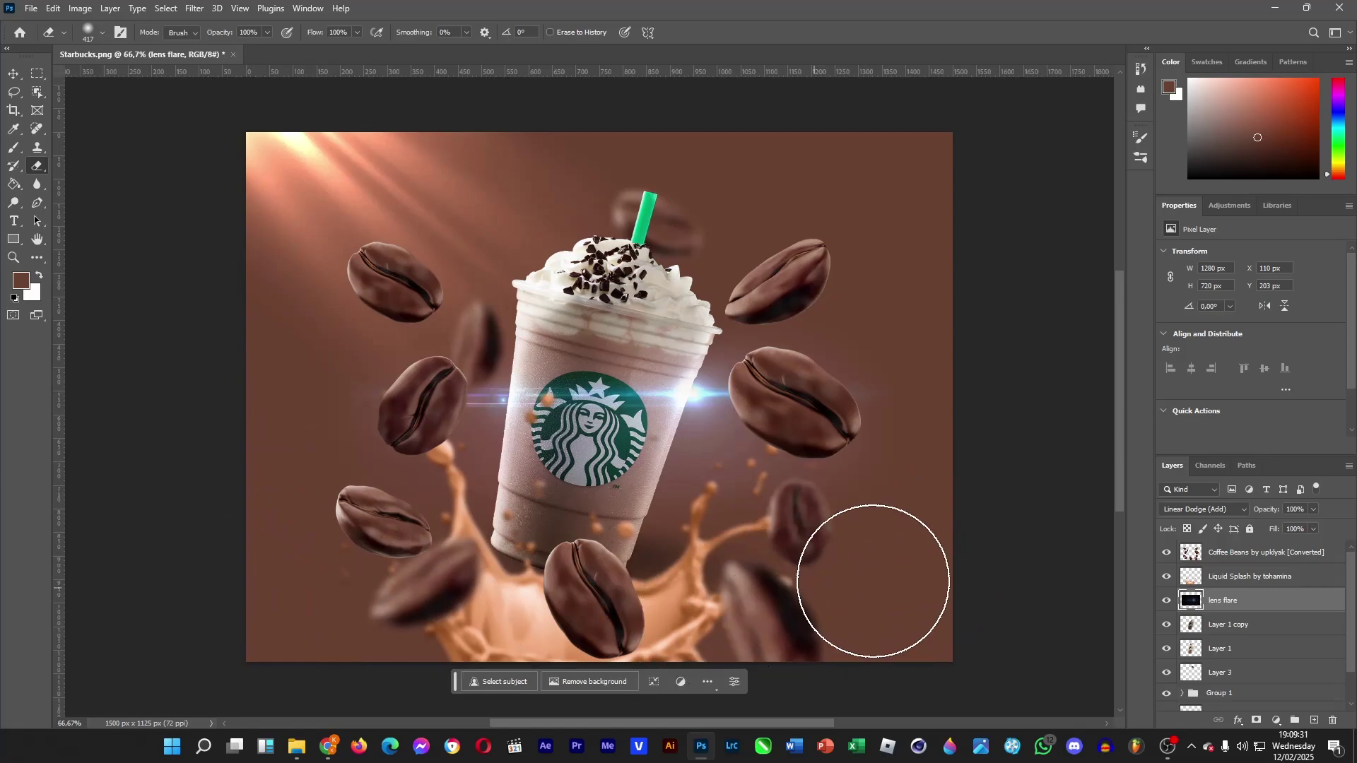
- Rotate the lens flare to -71° and position it along the right edge of the tilted cup
{"action": "key", "text": "ctrl+t"}
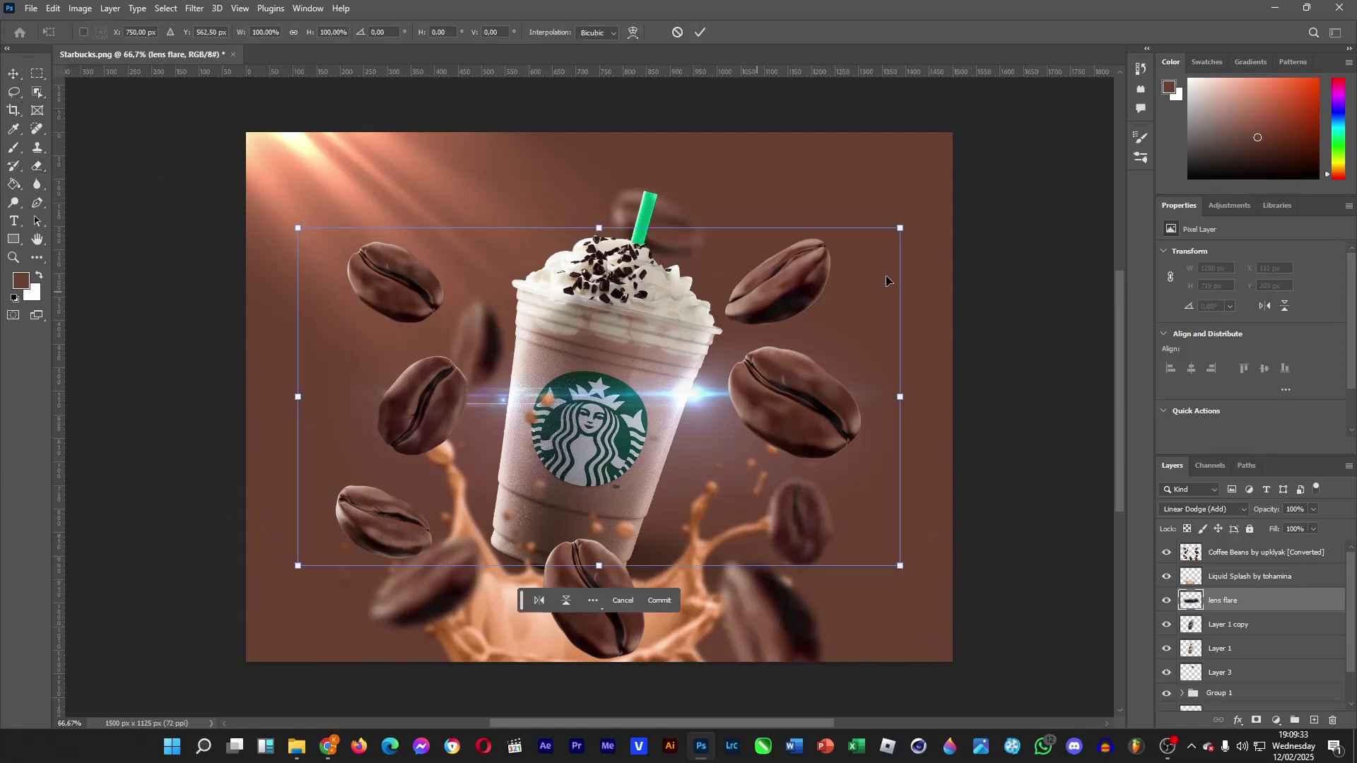
{"action": "left_click_drag", "start_coordinate": [914, 257], "coordinate": [465, 138]}
{"action": "left_click_drag", "start_coordinate": [625, 346], "coordinate": [721, 495]}
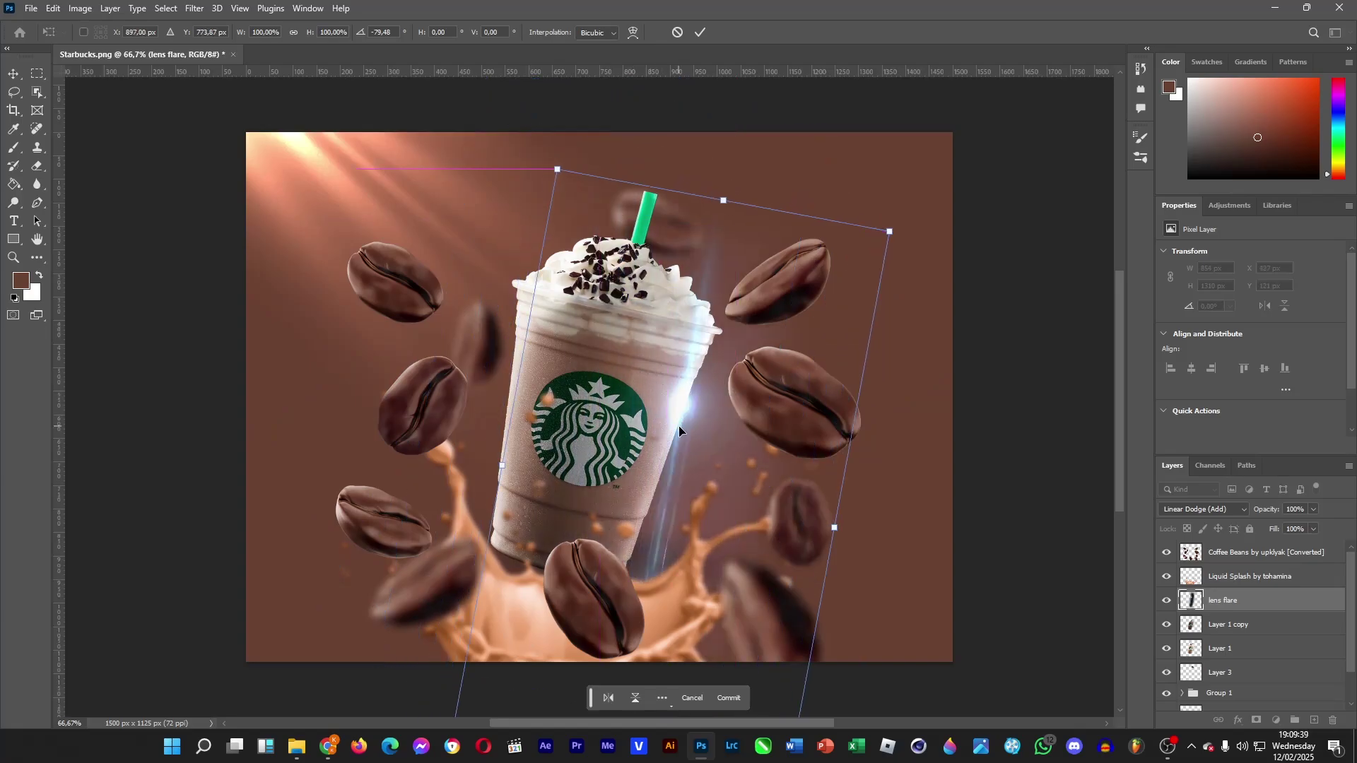
{"action": "left_click_drag", "start_coordinate": [911, 239], "coordinate": [939, 280]}
{"action": "left_click_drag", "start_coordinate": [761, 414], "coordinate": [750, 419]}
{"action": "left_click_drag", "start_coordinate": [944, 313], "coordinate": [969, 295]}
{"action": "left_click_drag", "start_coordinate": [683, 431], "coordinate": [679, 432]}
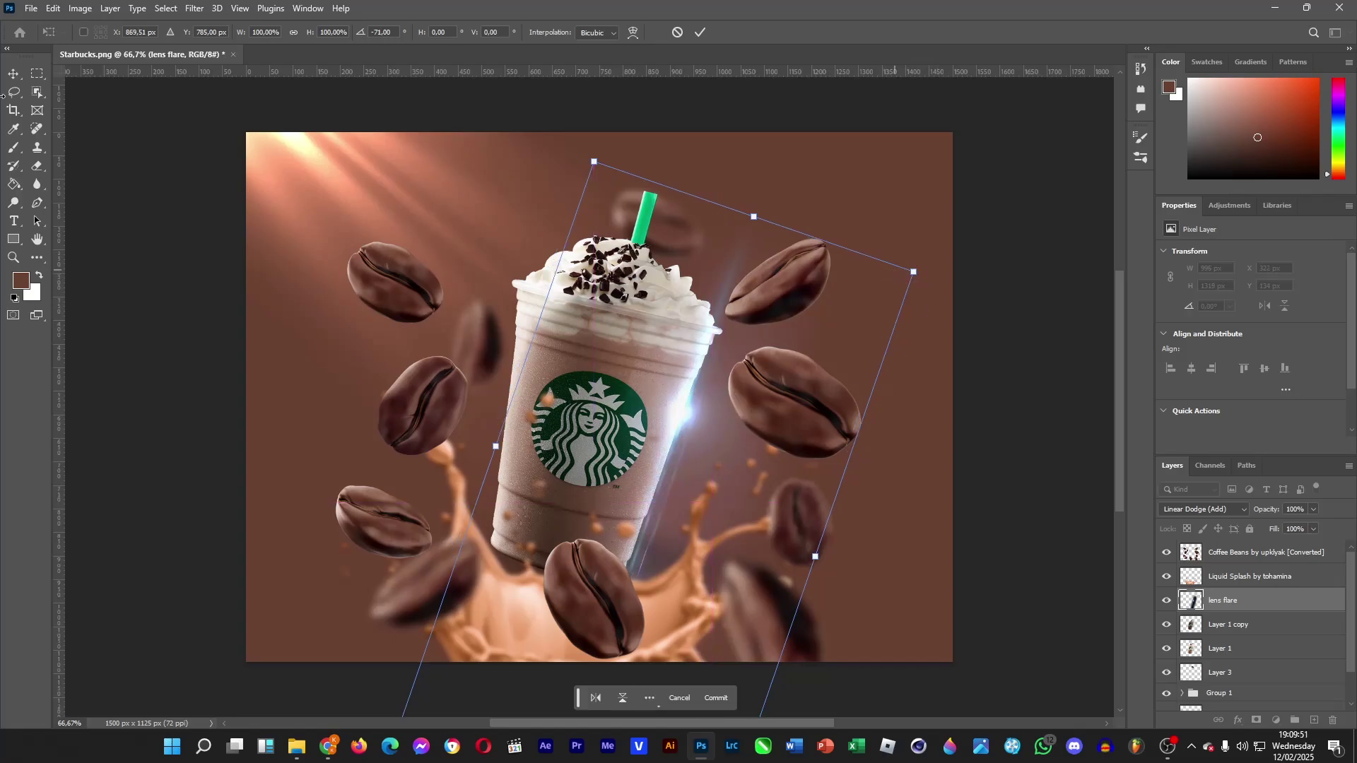
{"action": "key", "text": "Return"}
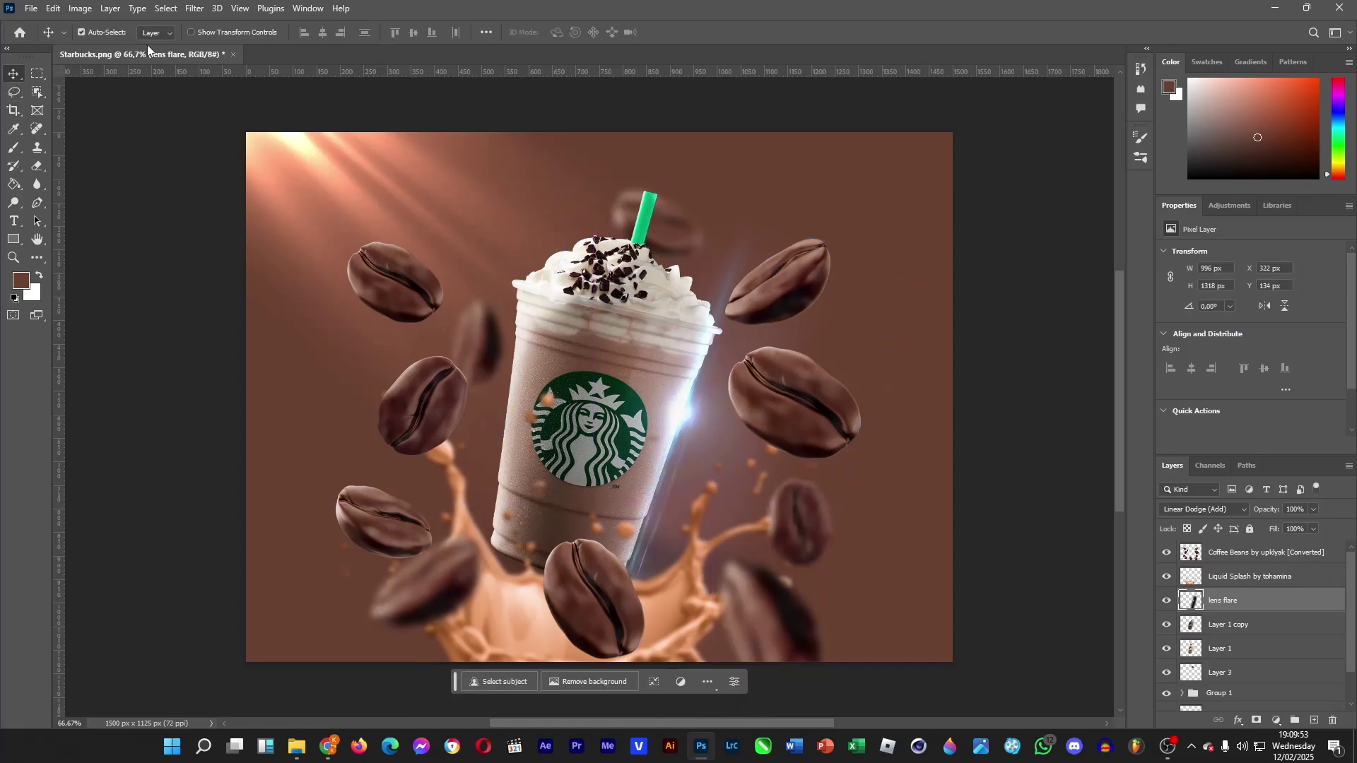
- Set the eraser's brush size to 72 px
{"action": "left_click", "coordinate": [37, 165]}
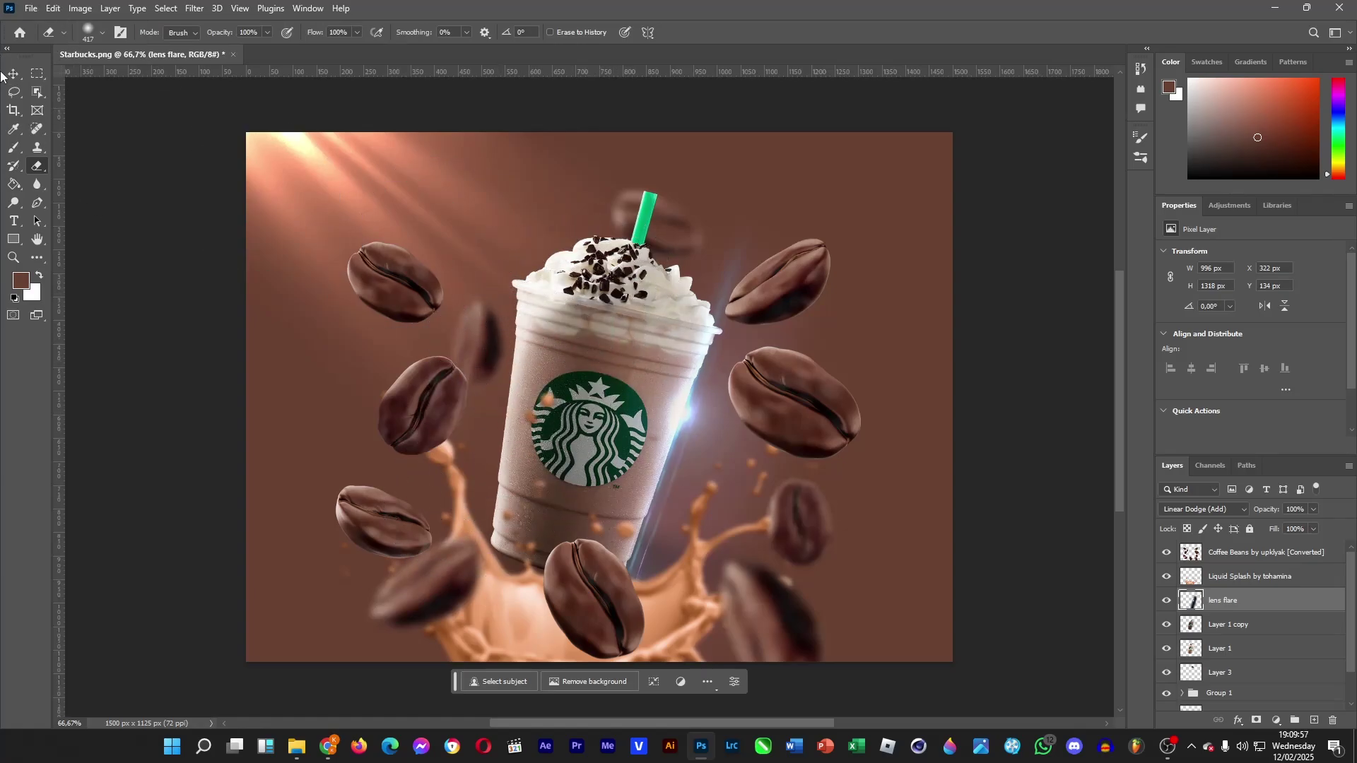
{"action": "left_click", "coordinate": [94, 36]}
{"action": "left_click", "coordinate": [123, 76]}
{"action": "left_click", "coordinate": [642, 343]}
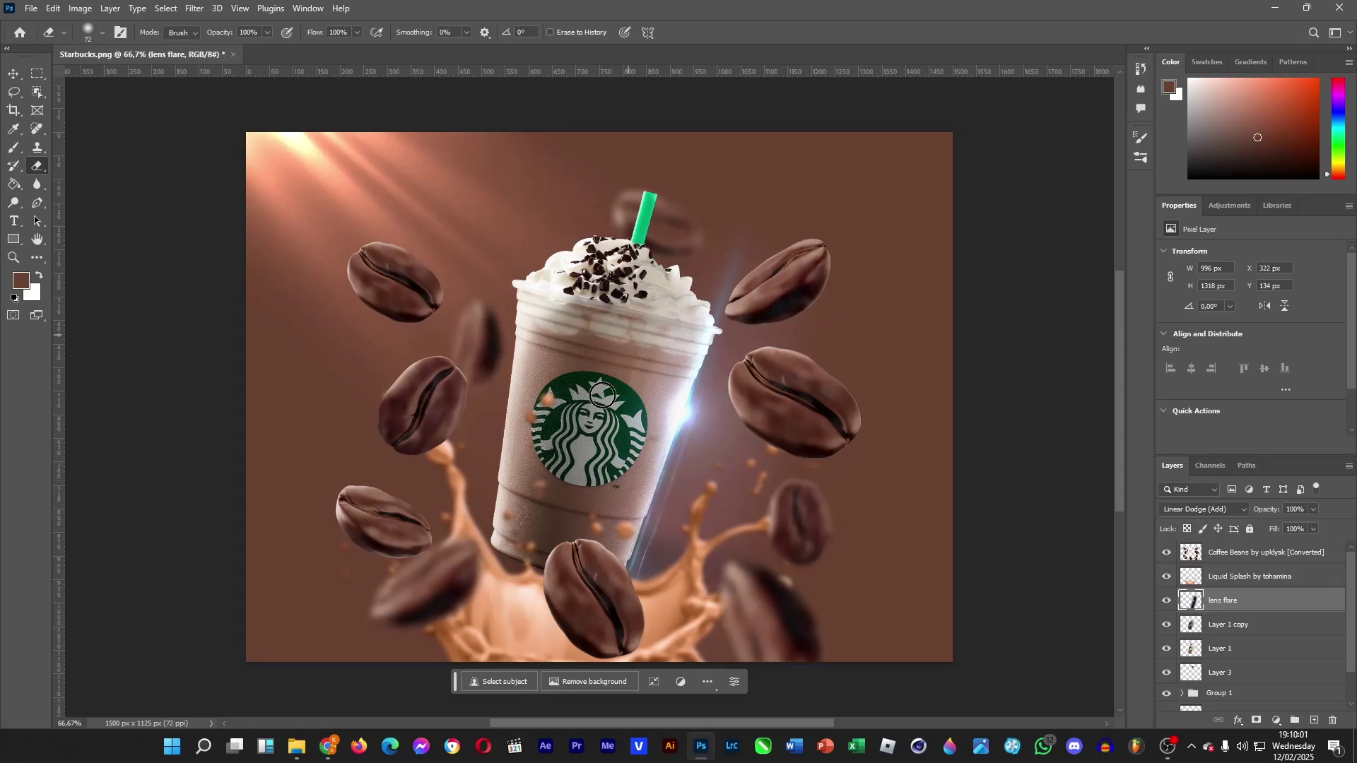
- Shift the lens flare layer's hue to -137 with a Hue/Saturation adjustment
{"action": "left_click", "coordinate": [80, 9]}
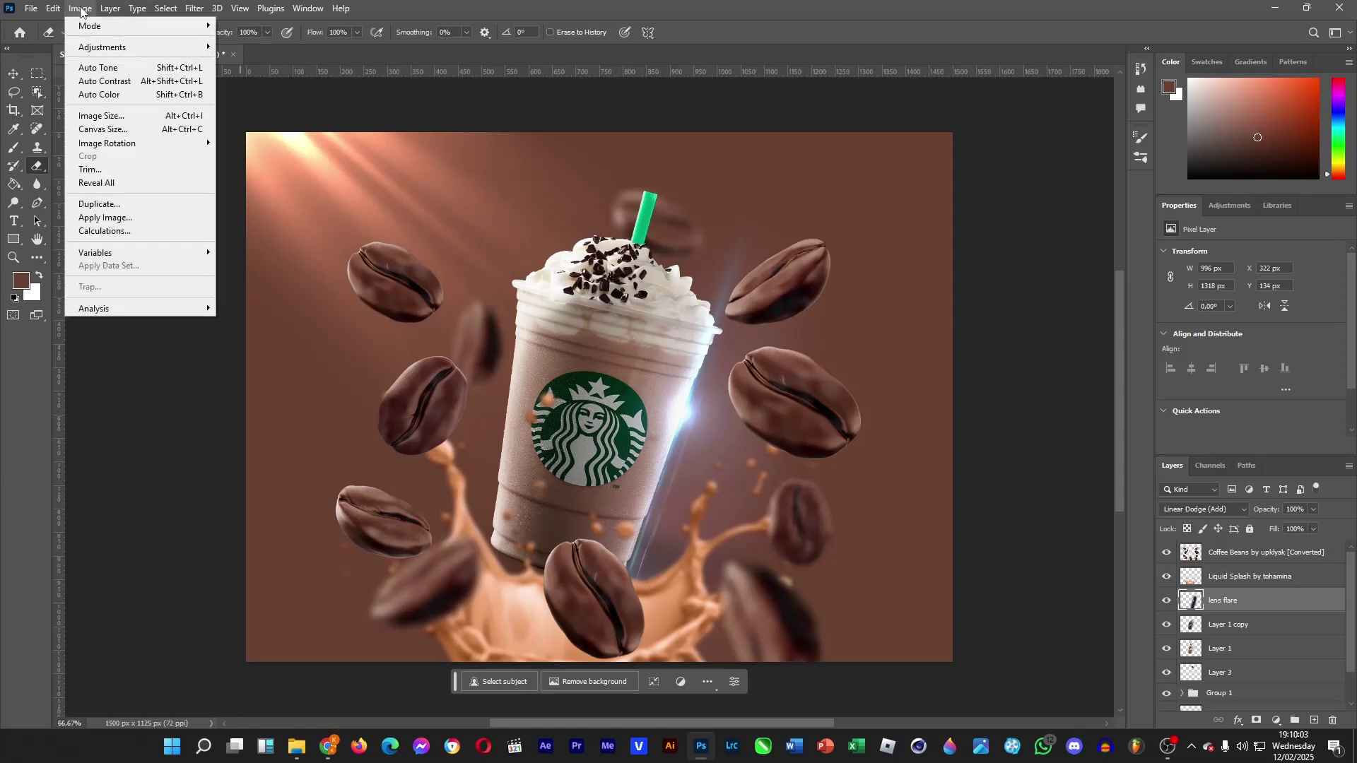
{"action": "mouse_move", "coordinate": [106, 47]}
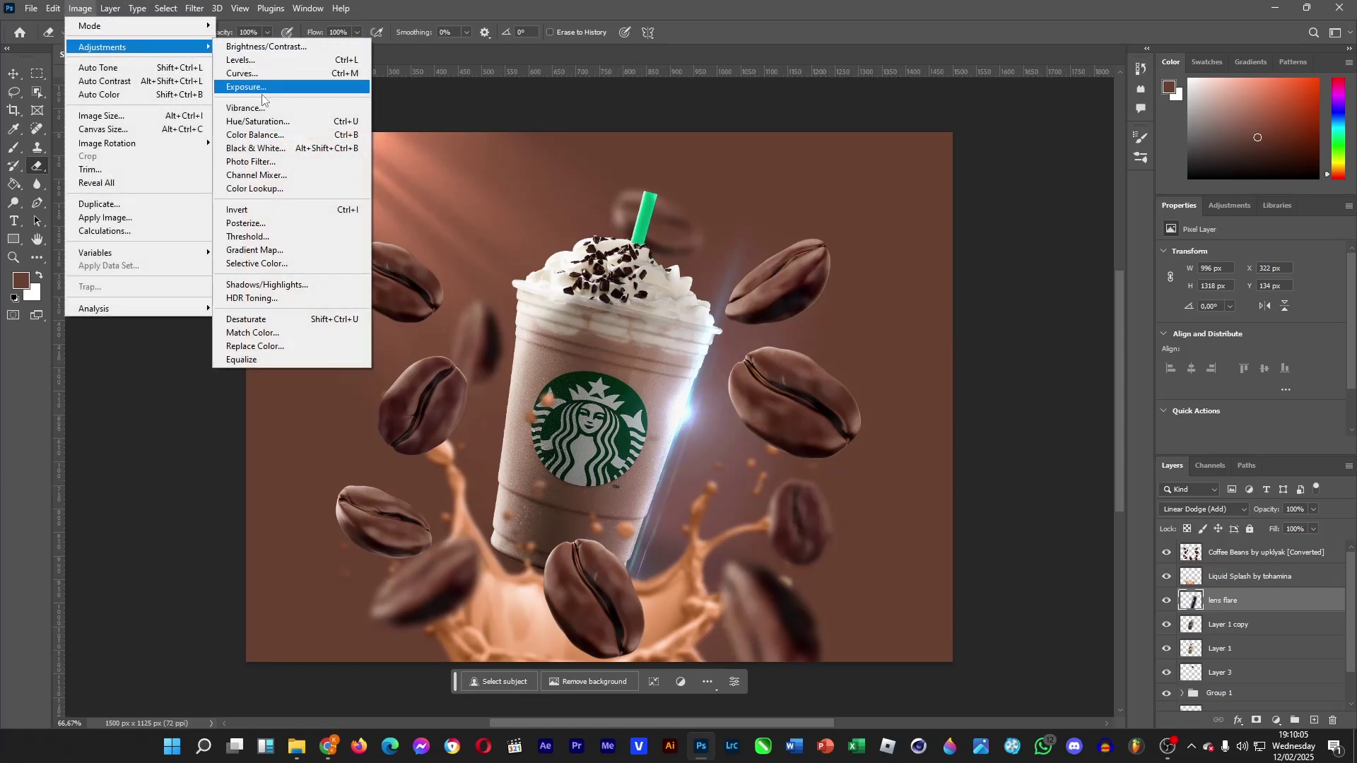
{"action": "left_click", "coordinate": [256, 121]}
{"action": "left_click_drag", "start_coordinate": [830, 268], "coordinate": [776, 265]}
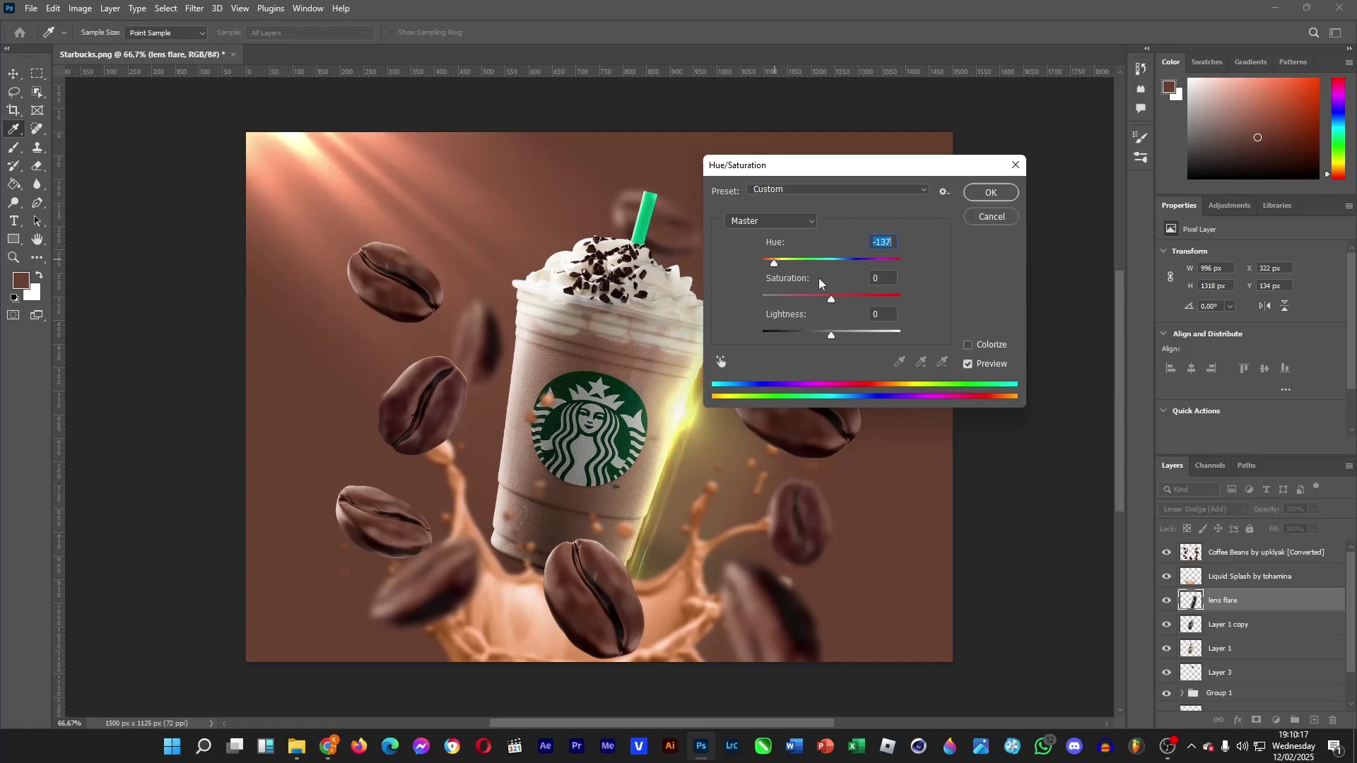
{"action": "left_click", "coordinate": [990, 193]}
{"action": "key", "text": "e"}
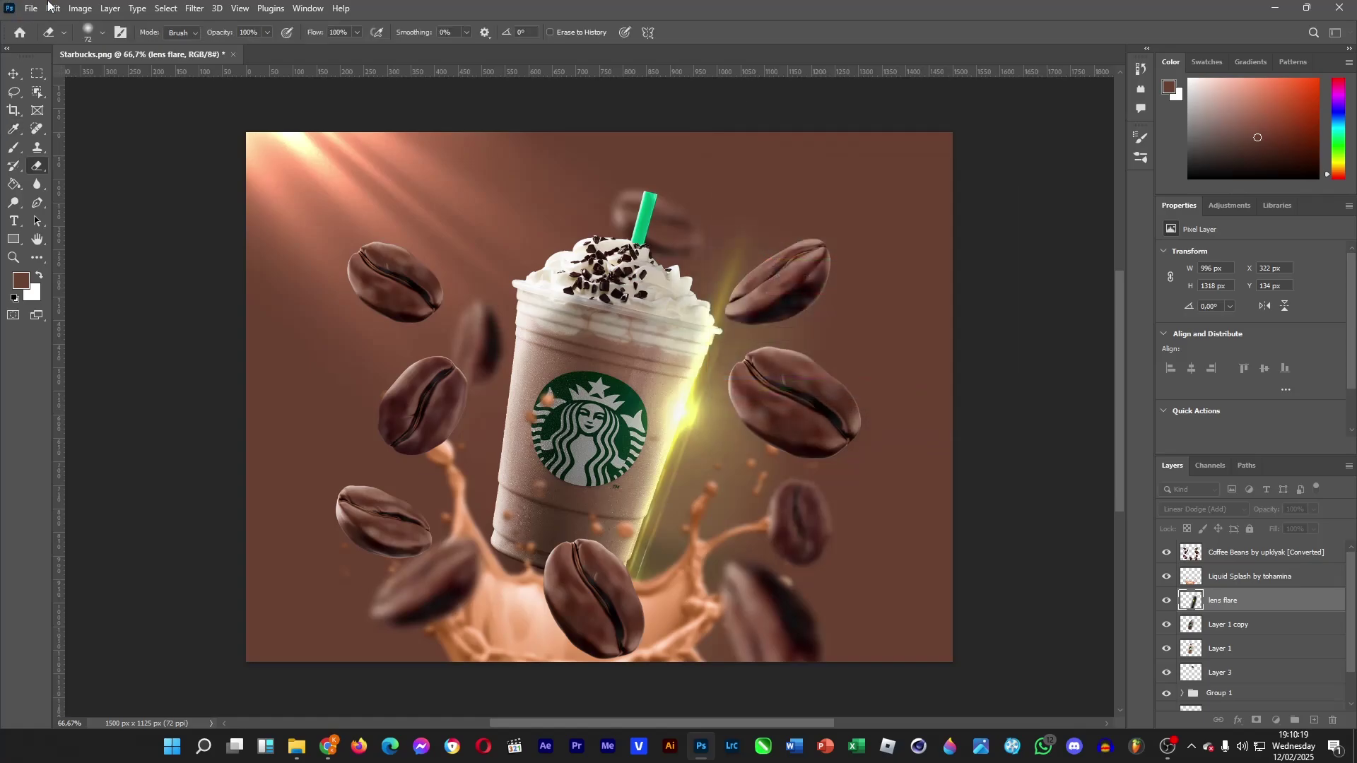
- Start a Gradient Map on the lens flare layer and set the gradient's starting colour stop to black (000000)
{"action": "left_click", "coordinate": [81, 8]}
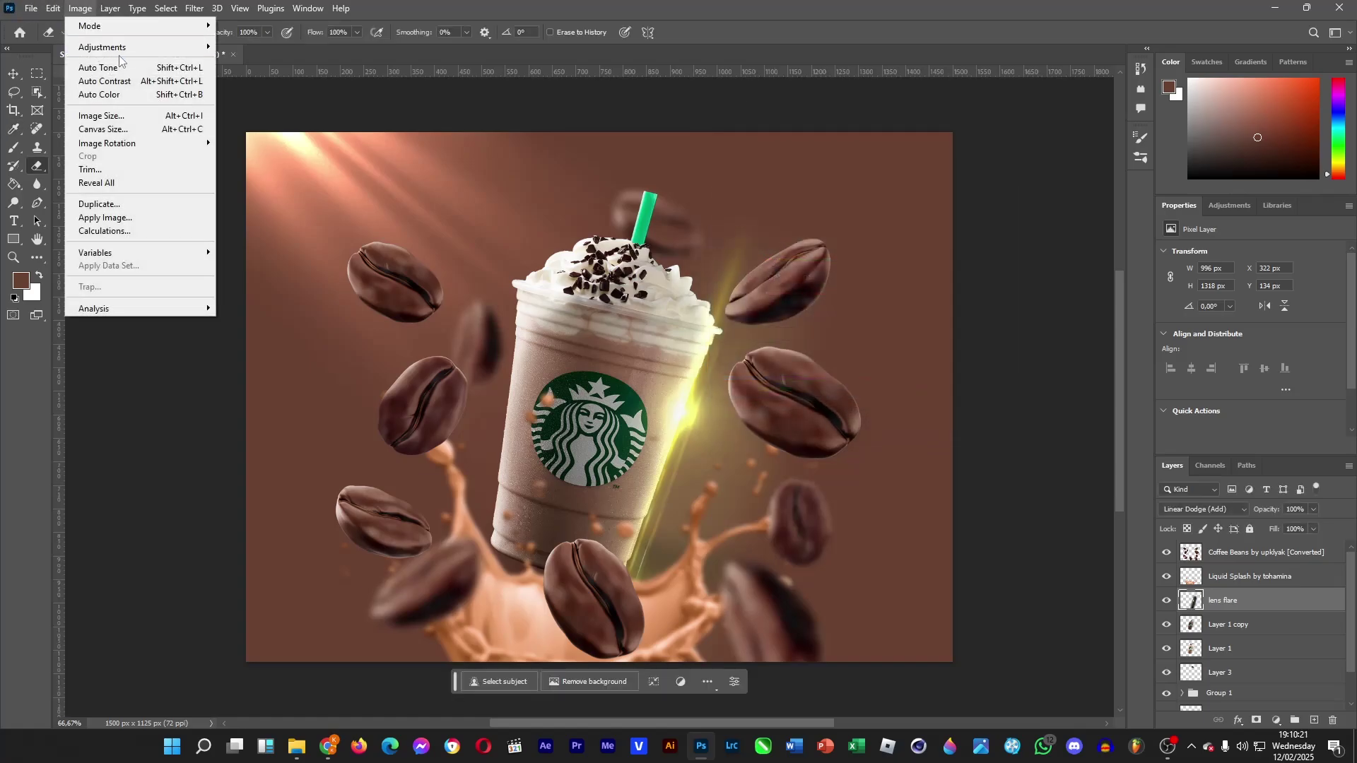
{"action": "mouse_move", "coordinate": [133, 49]}
{"action": "left_click", "coordinate": [256, 250]}
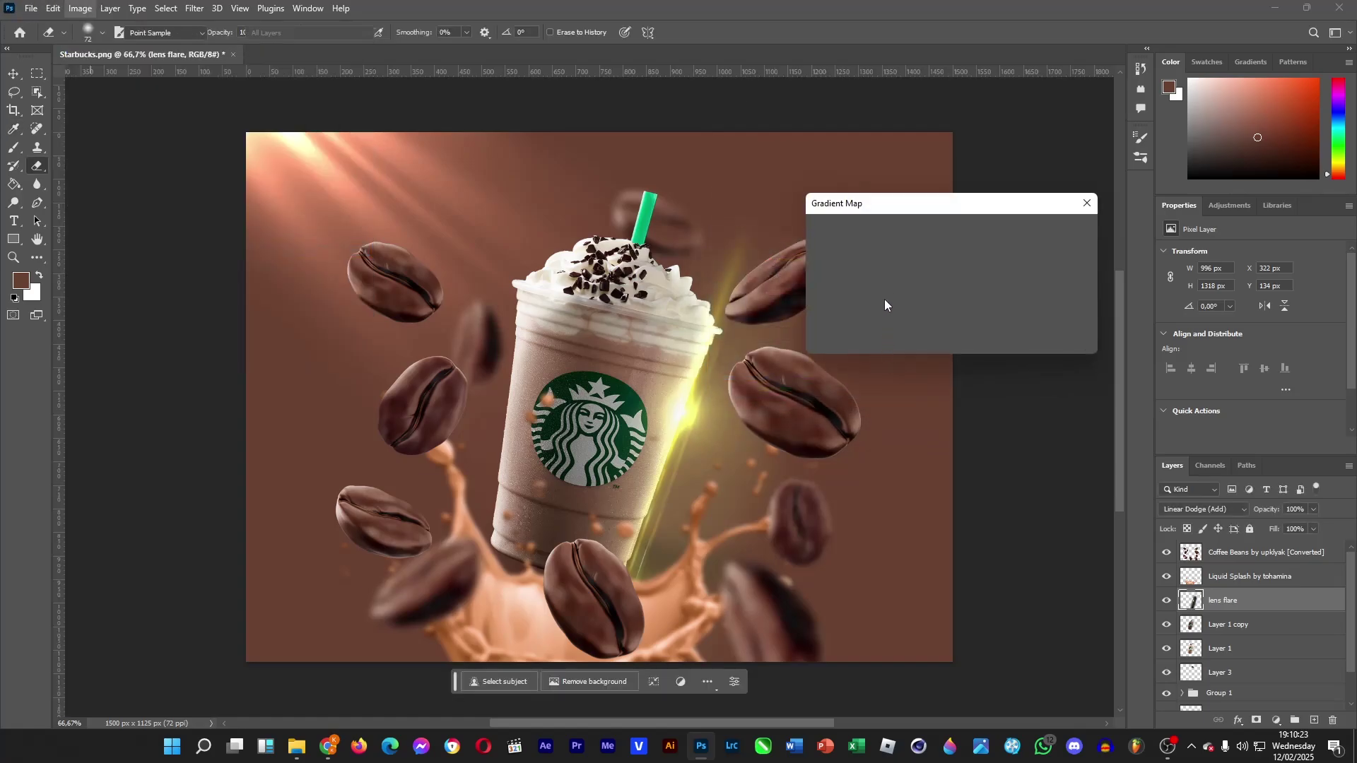
{"action": "left_click", "coordinate": [891, 247]}
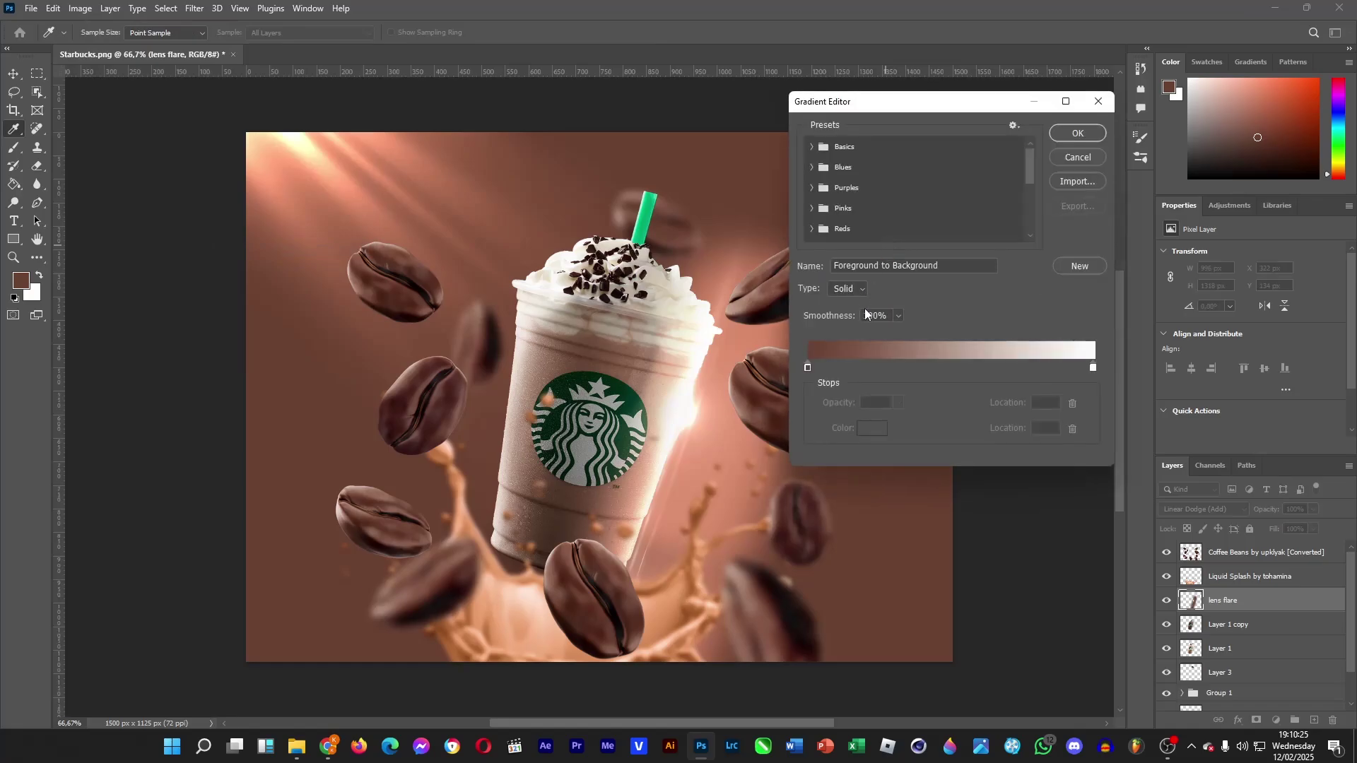
{"action": "left_click", "coordinate": [808, 367]}
{"action": "left_click", "coordinate": [875, 429]}
{"action": "type", "text": "000000"}
{"action": "left_click", "coordinate": [1001, 329]}
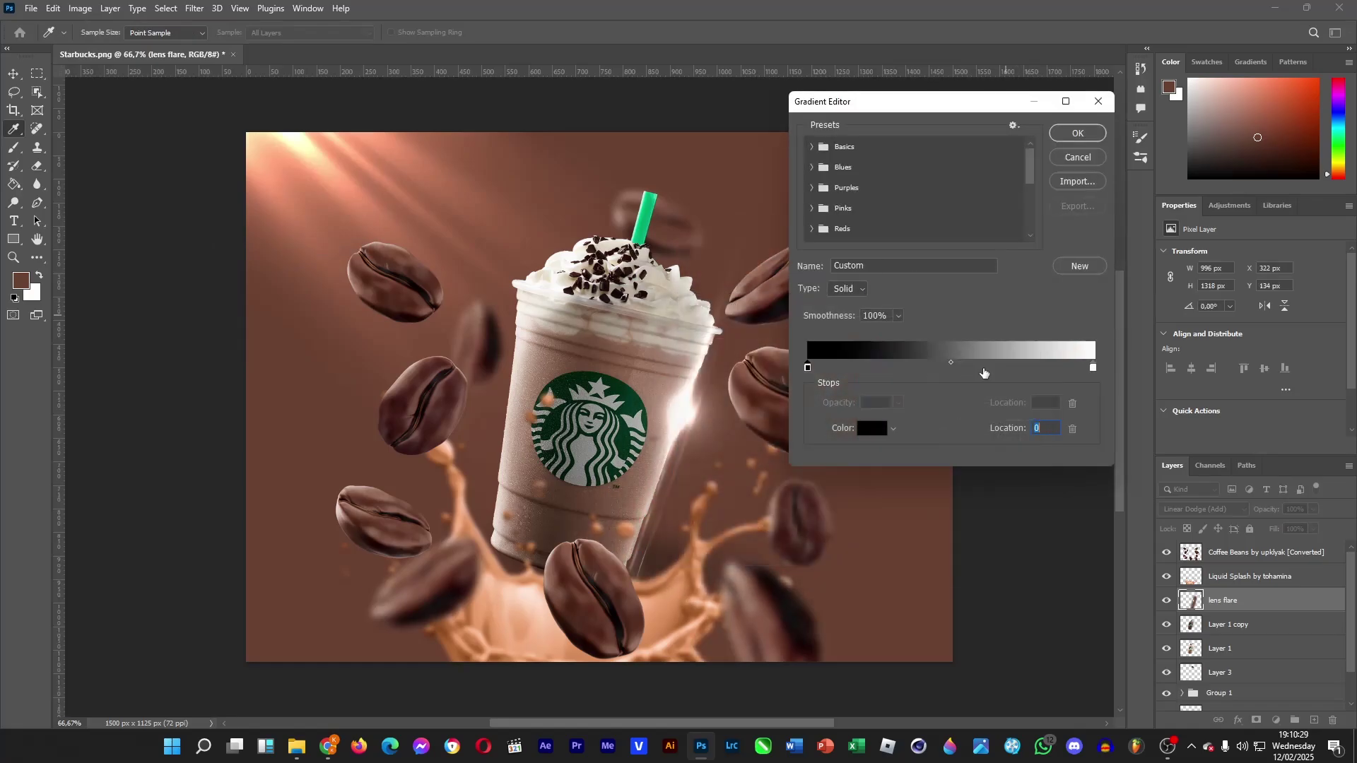
- Add an orange-brown colour stop at location 55 in the gradient and apply the Gradient Map to the lens flare
{"action": "left_click", "coordinate": [981, 373]}
{"action": "left_click", "coordinate": [877, 435]}
{"action": "left_click_drag", "start_coordinate": [855, 442], "coordinate": [815, 377]}
{"action": "left_click_drag", "start_coordinate": [882, 508], "coordinate": [879, 511]}
{"action": "left_click_drag", "start_coordinate": [784, 383], "coordinate": [793, 385]}
{"action": "left_click", "coordinate": [1025, 325]}
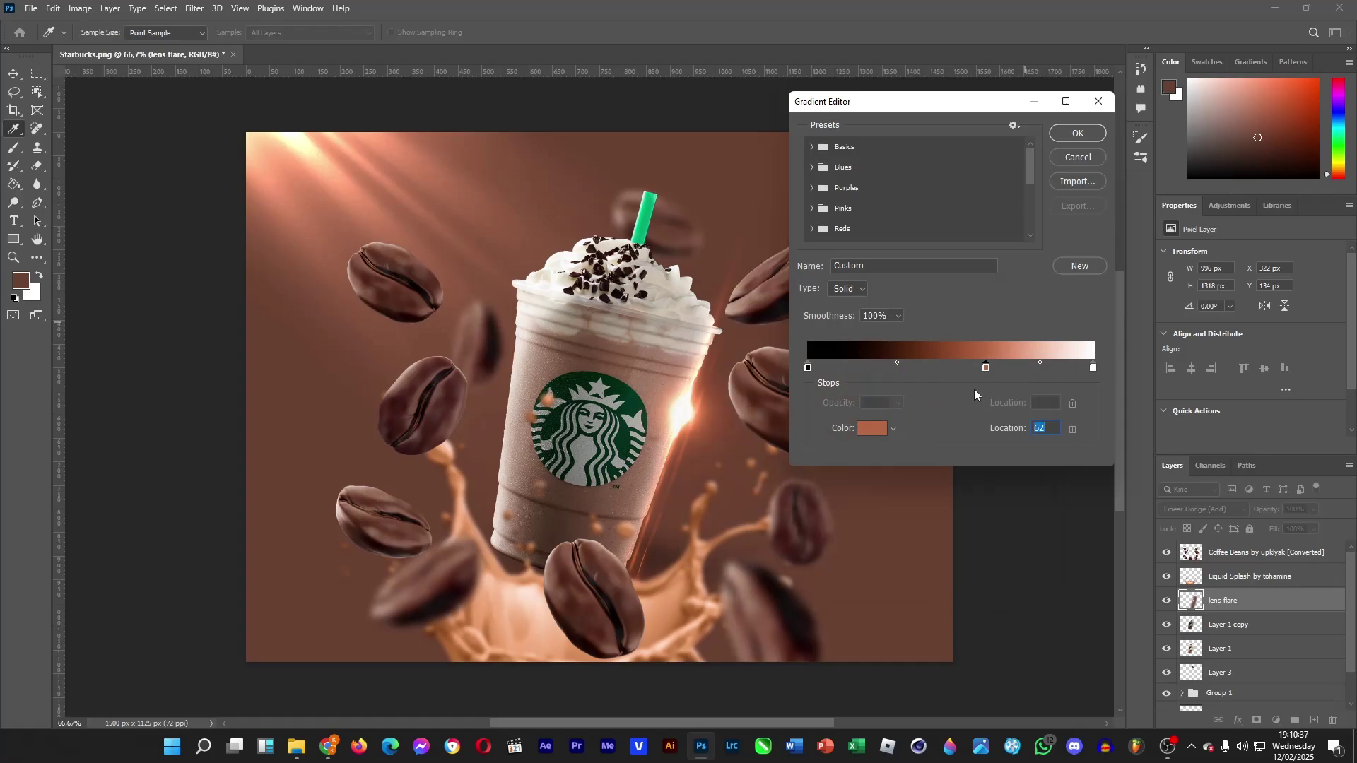
{"action": "left_click", "coordinate": [965, 367]}
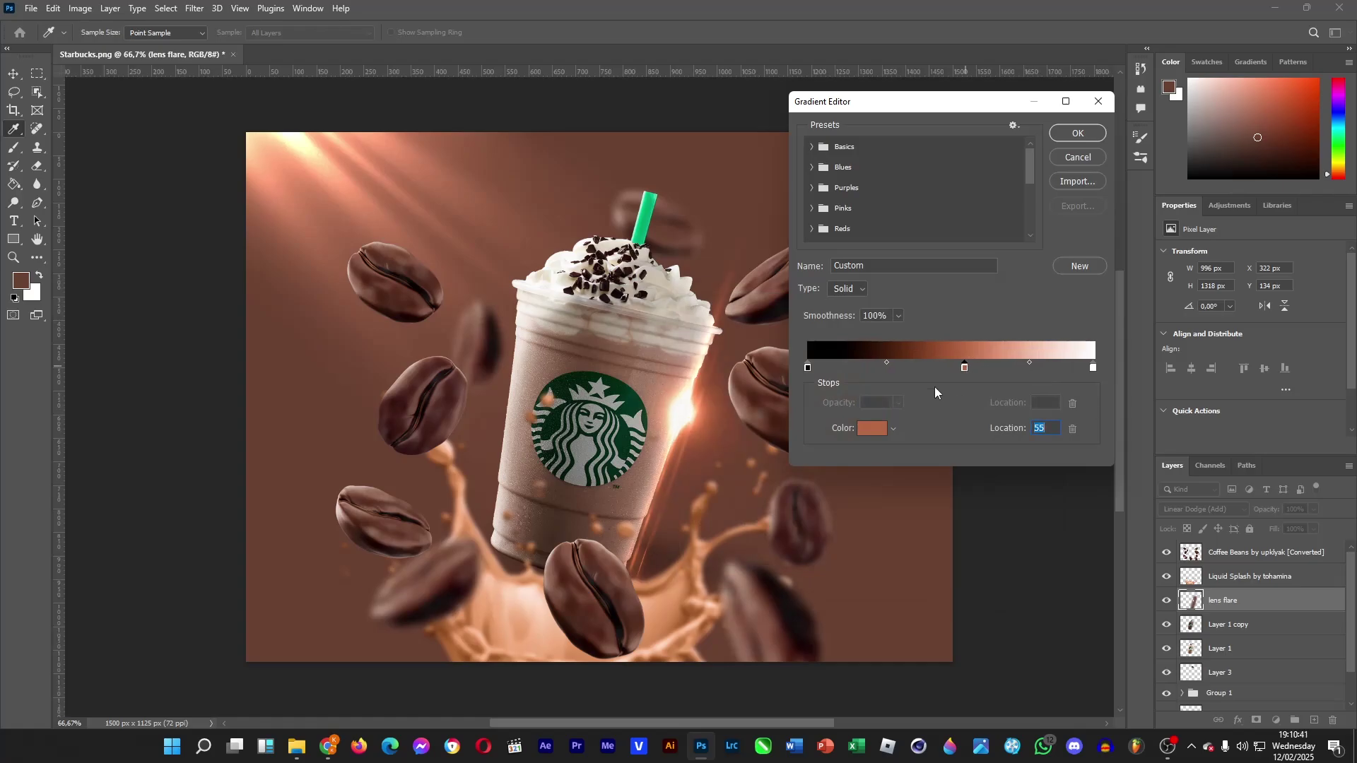
{"action": "left_click", "coordinate": [1079, 133]}
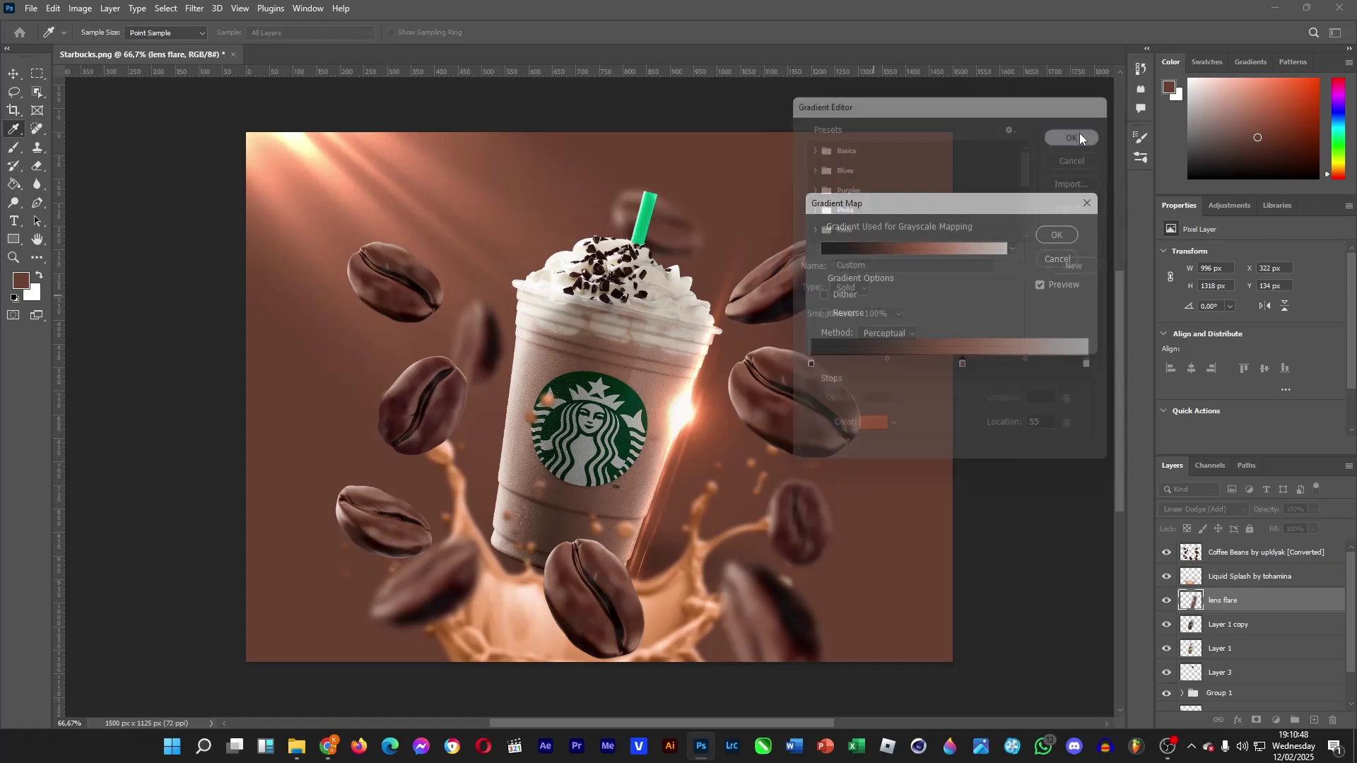
{"action": "left_click", "coordinate": [1057, 235]}
{"action": "key", "text": "e"}
- Lasso the coffee bean in front of the cup's base on the coffee beans layer and copy it to a new layer
{"action": "key", "text": "v"}
{"action": "left_click", "coordinate": [608, 565]}
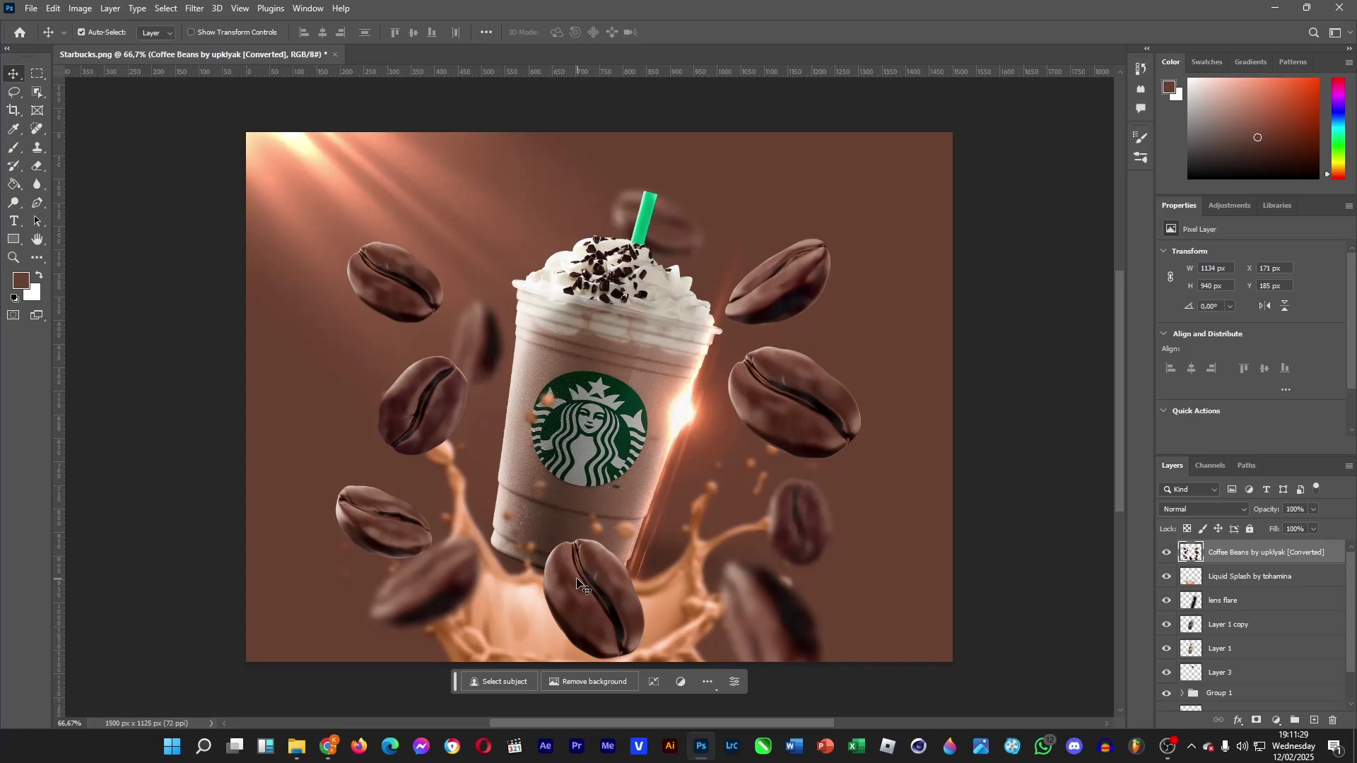
{"action": "left_click", "coordinate": [14, 92]}
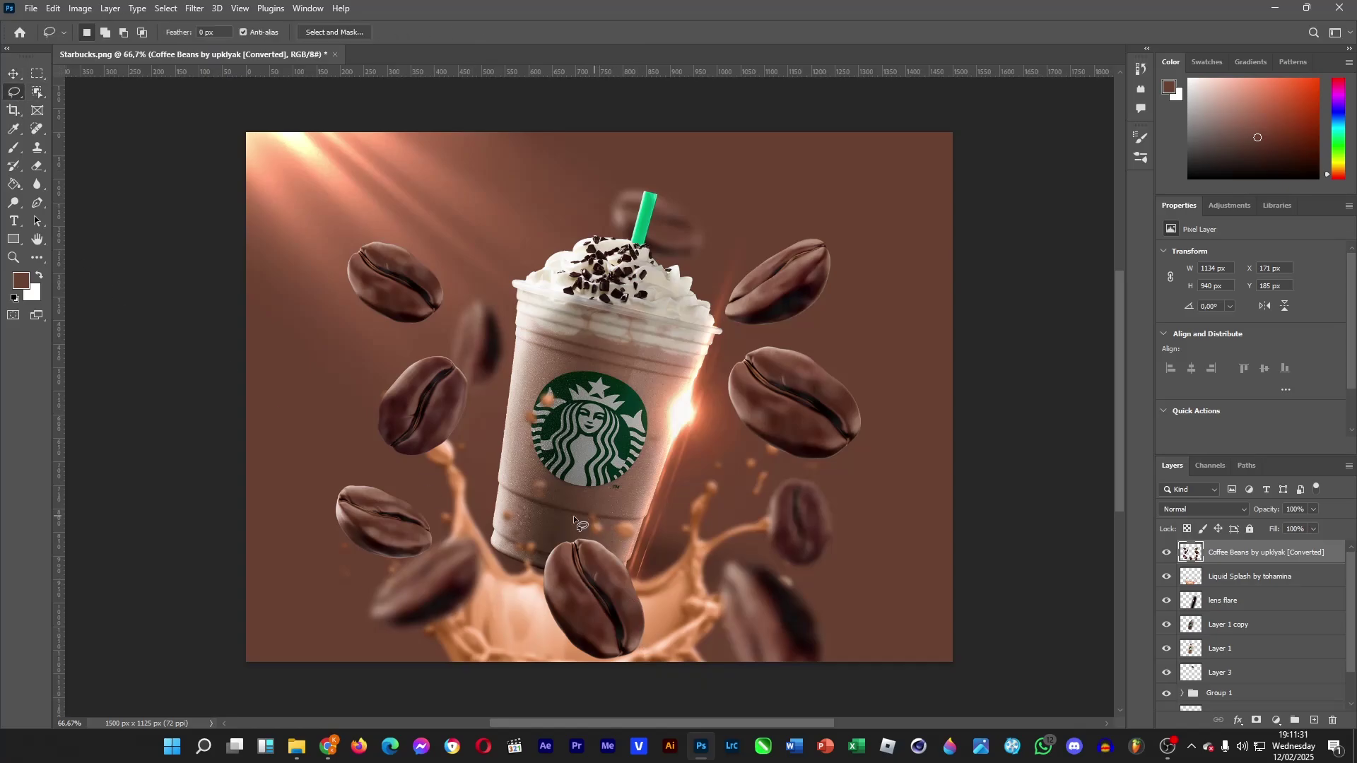
{"action": "mouse_move", "coordinate": [671, 541]}
{"action": "left_mouse_down"}
{"action": "mouse_move", "coordinate": [622, 503]}
{"action": "mouse_move", "coordinate": [595, 516]}
{"action": "left_mouse_up"}
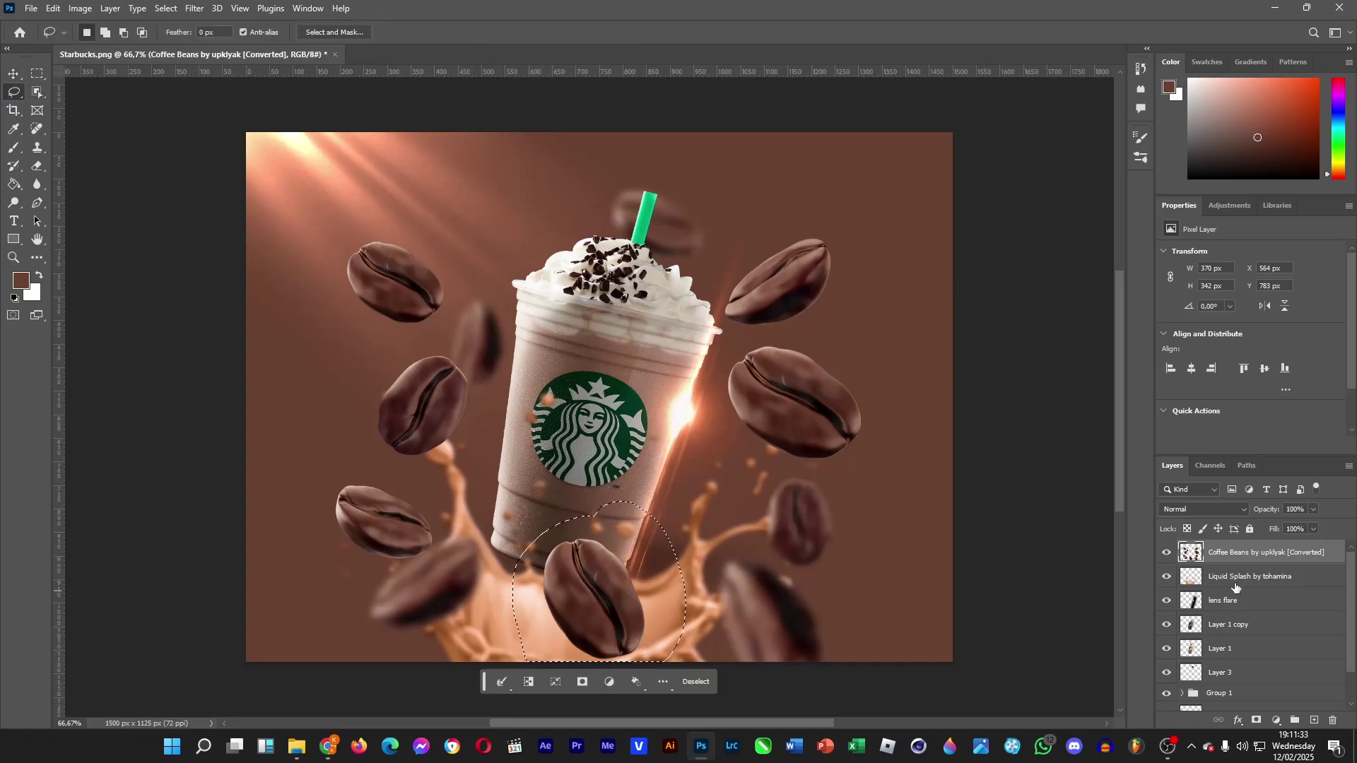
{"action": "left_click", "coordinate": [1230, 578]}
{"action": "left_click", "coordinate": [1230, 559]}
{"action": "key", "text": "ctrl+j"}
- Remove the original front bean from the coffee beans layer with a lasso selection, keeping only its separate copy, and deselect
{"action": "left_click", "coordinate": [1243, 580]}
{"action": "mouse_move", "coordinate": [568, 498]}
{"action": "left_mouse_down"}
{"action": "mouse_move", "coordinate": [532, 514]}
{"action": "mouse_move", "coordinate": [507, 593]}
{"action": "left_mouse_up"}
{"action": "mouse_move", "coordinate": [677, 663]}
{"action": "left_mouse_down"}
{"action": "mouse_move", "coordinate": [666, 544]}
{"action": "mouse_move", "coordinate": [569, 499]}
{"action": "left_mouse_up"}
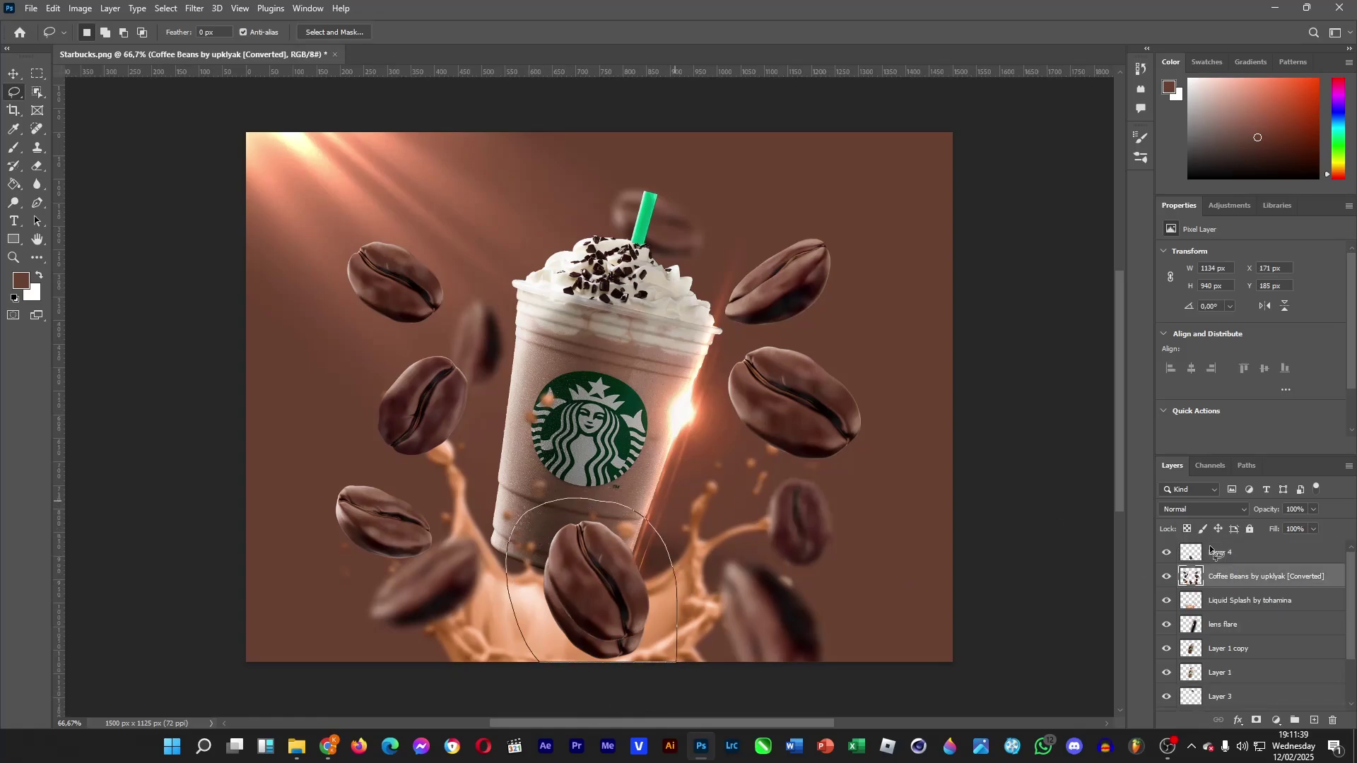
{"action": "left_click", "coordinate": [1269, 557]}
{"action": "key", "text": "ctrl+d"}
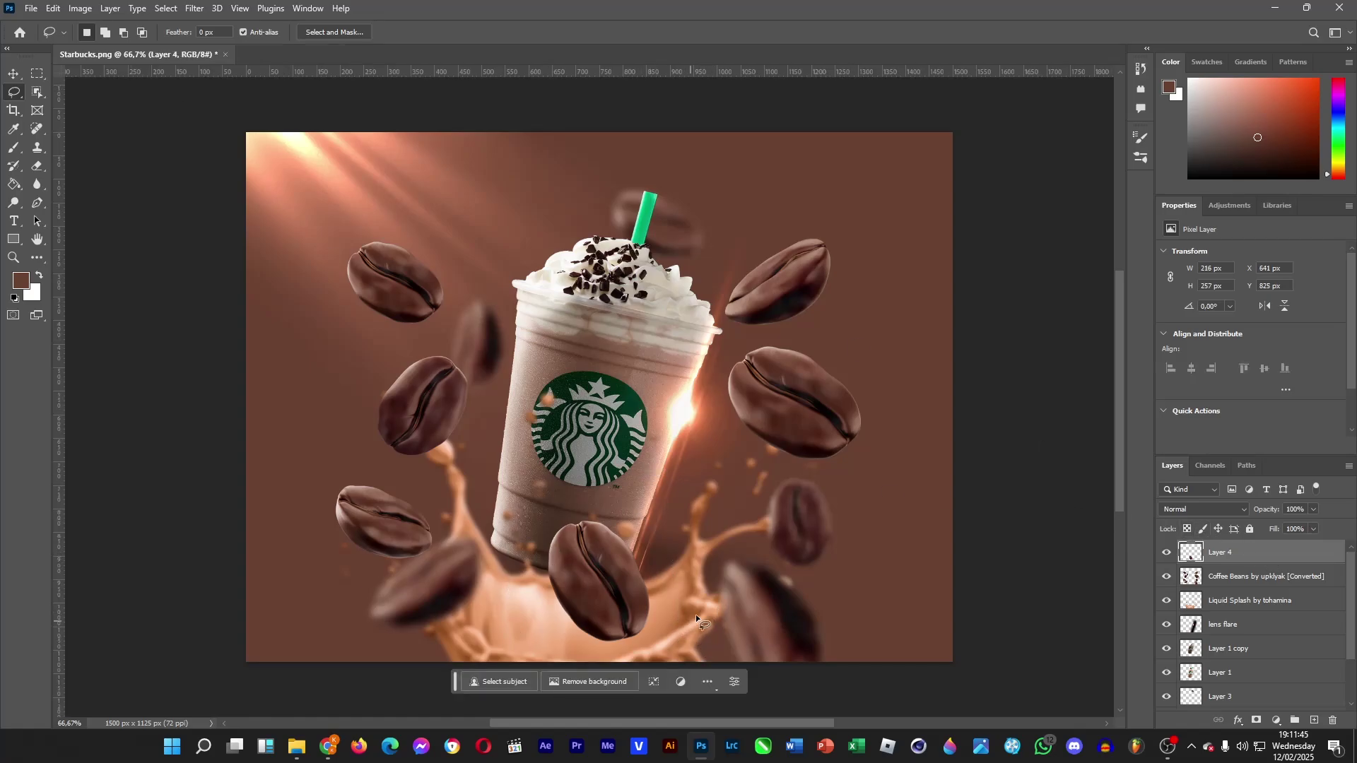
- Apply a Gaussian Blur with an 8.0 pixel radius to the separated front coffee bean
{"action": "left_click", "coordinate": [194, 8]}
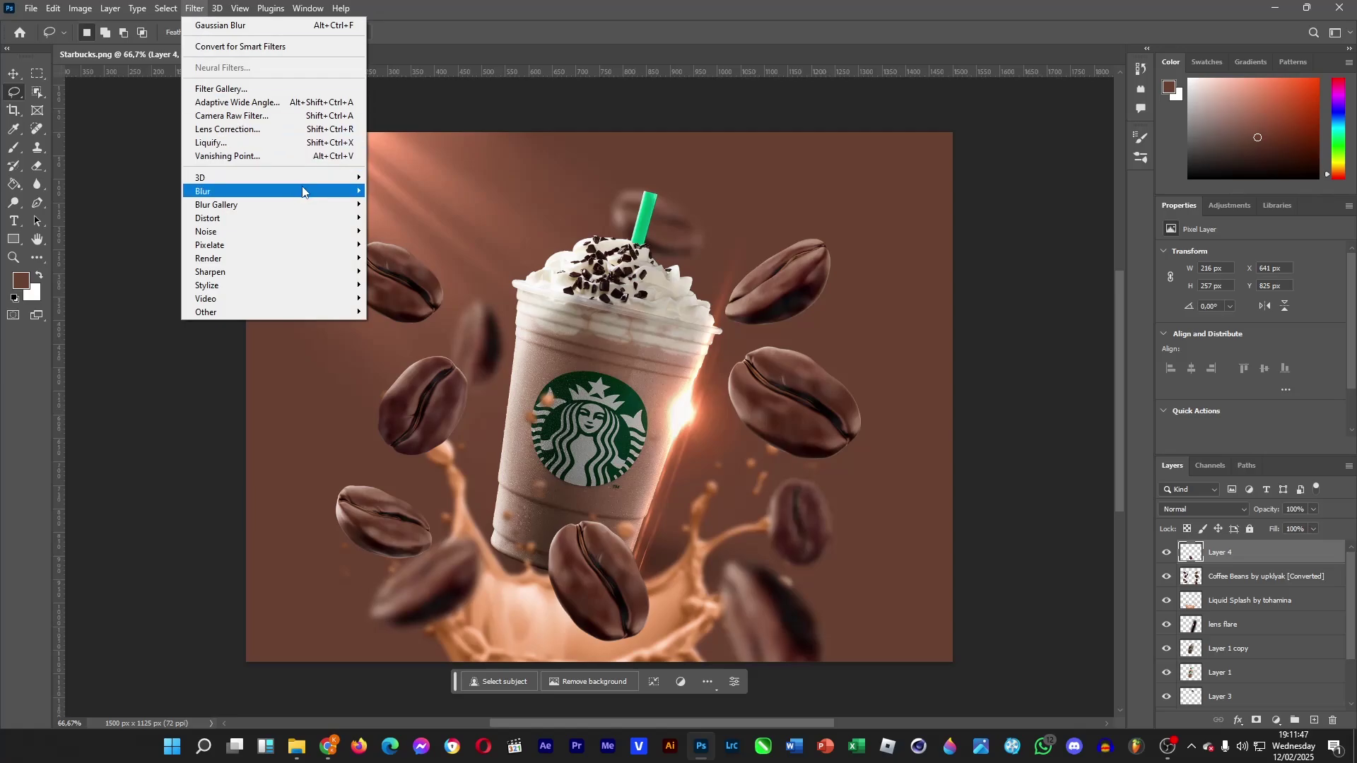
{"action": "mouse_move", "coordinate": [302, 191]}
{"action": "left_click", "coordinate": [402, 244]}
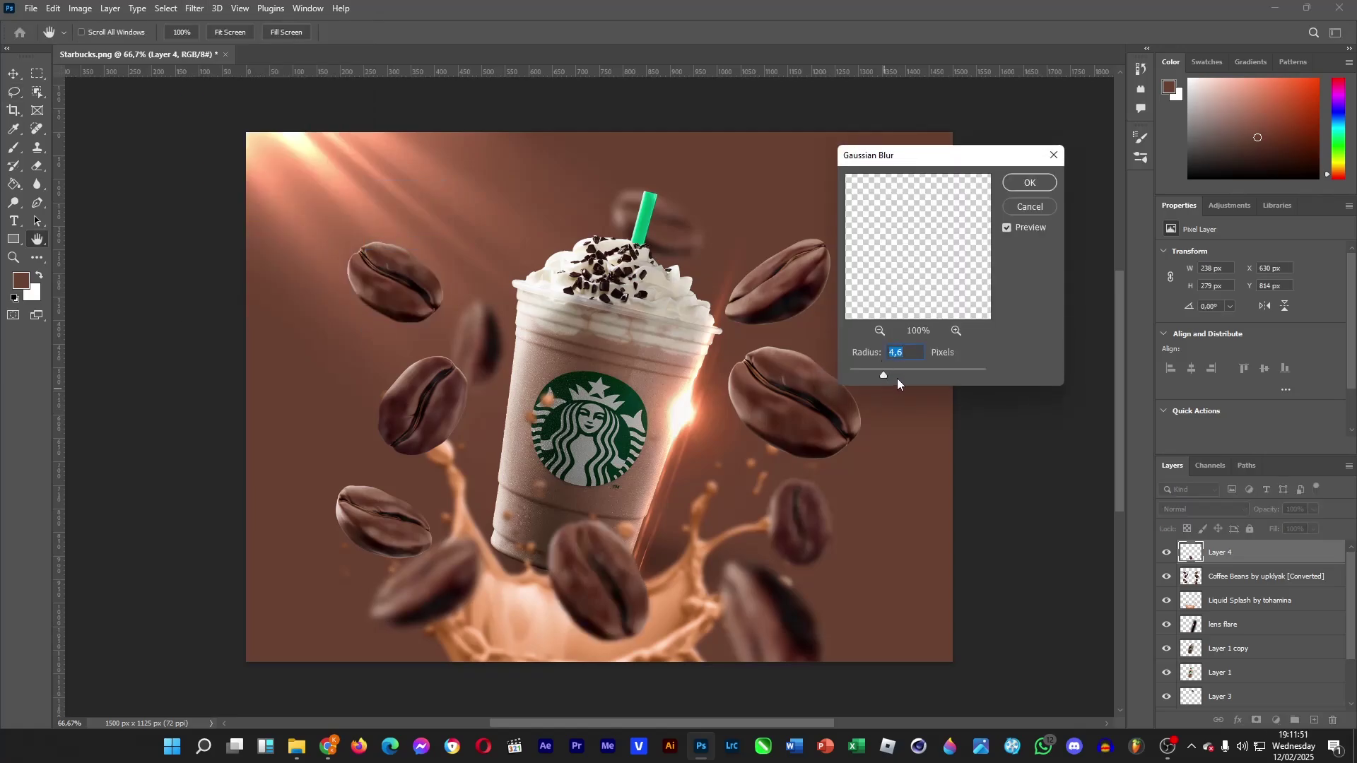
{"action": "left_click_drag", "start_coordinate": [897, 376], "coordinate": [897, 376]}
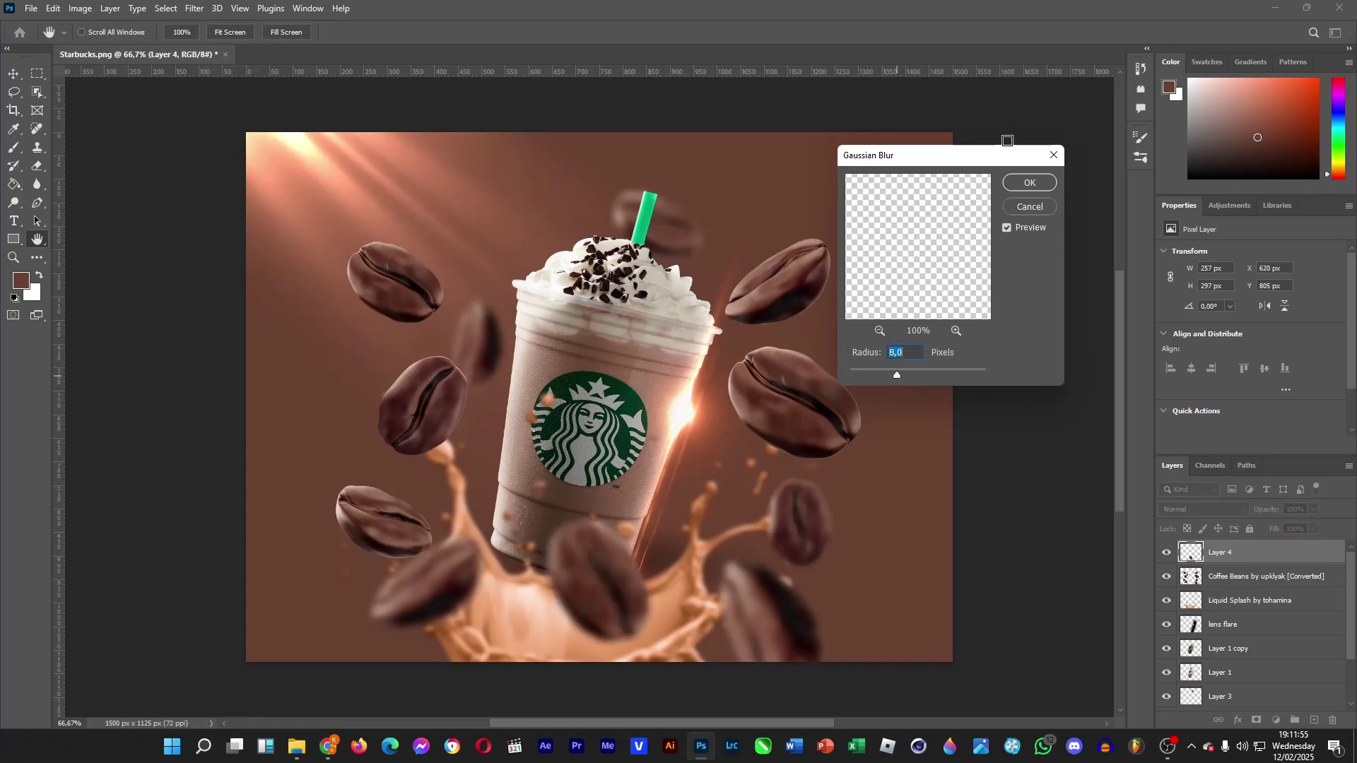
{"action": "left_click", "coordinate": [1016, 186]}
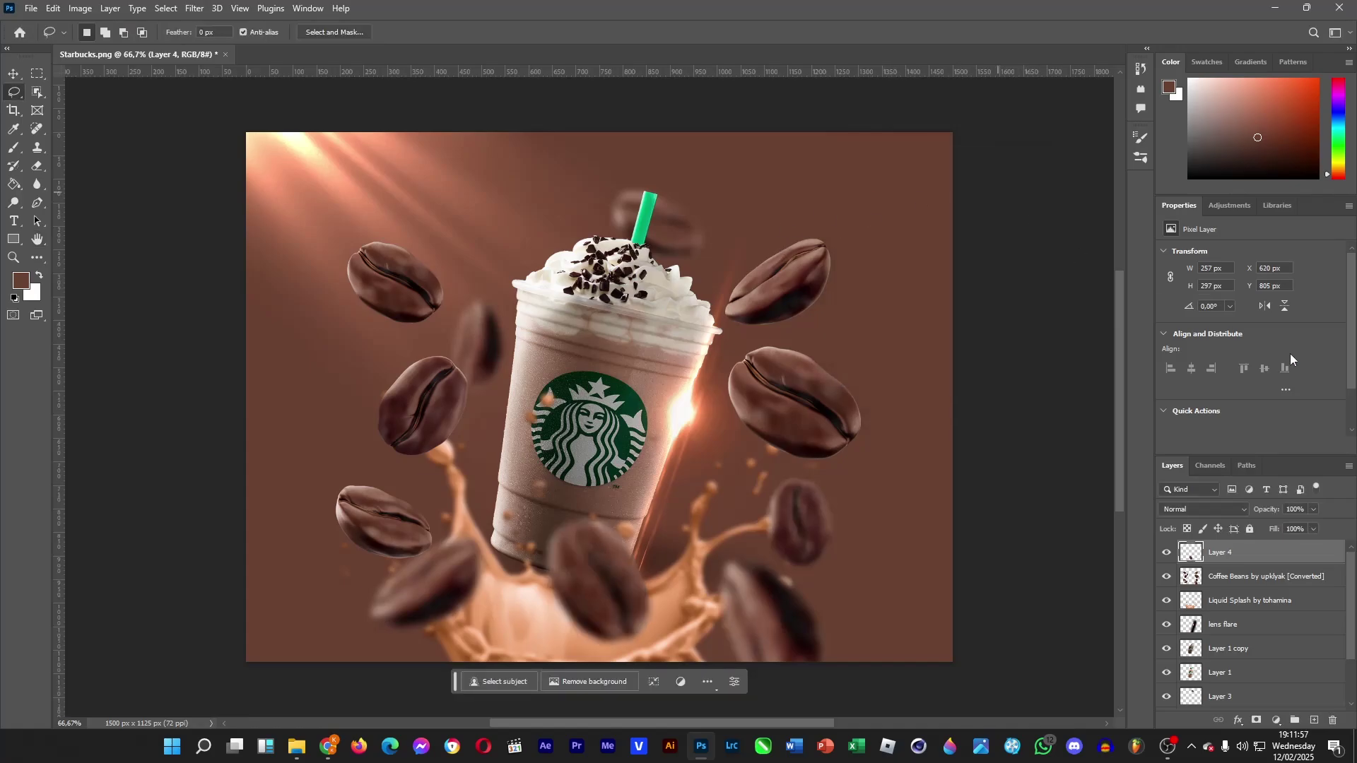